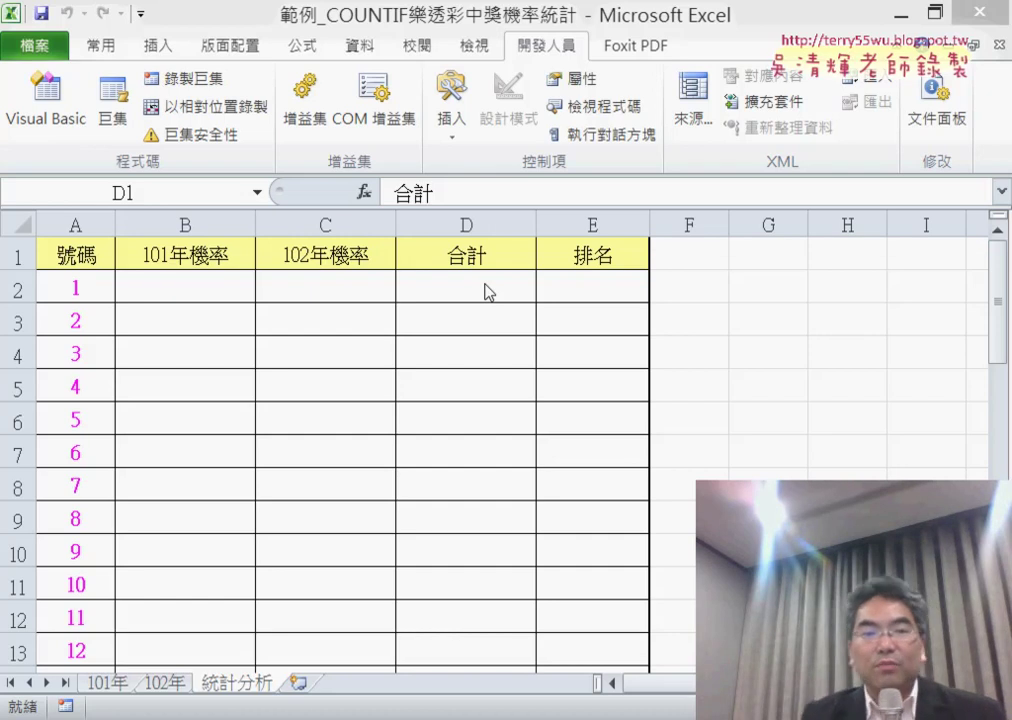
- Look over the 101年 and 102年 draw data sheets
left_click(112, 688)
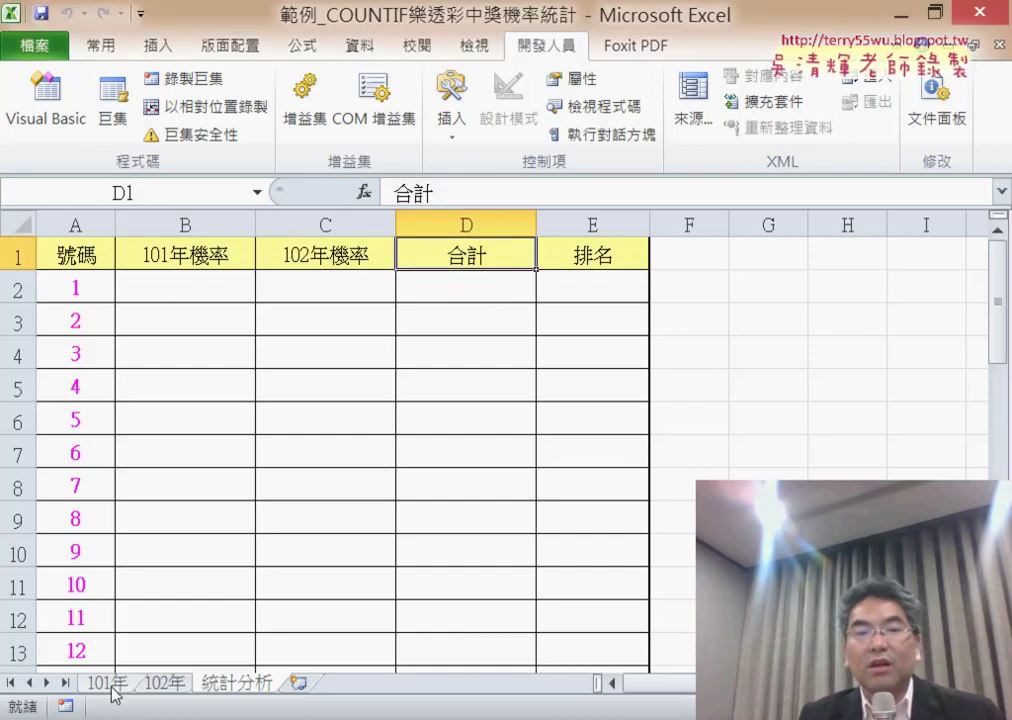
left_click(110, 684)
left_click(160, 684)
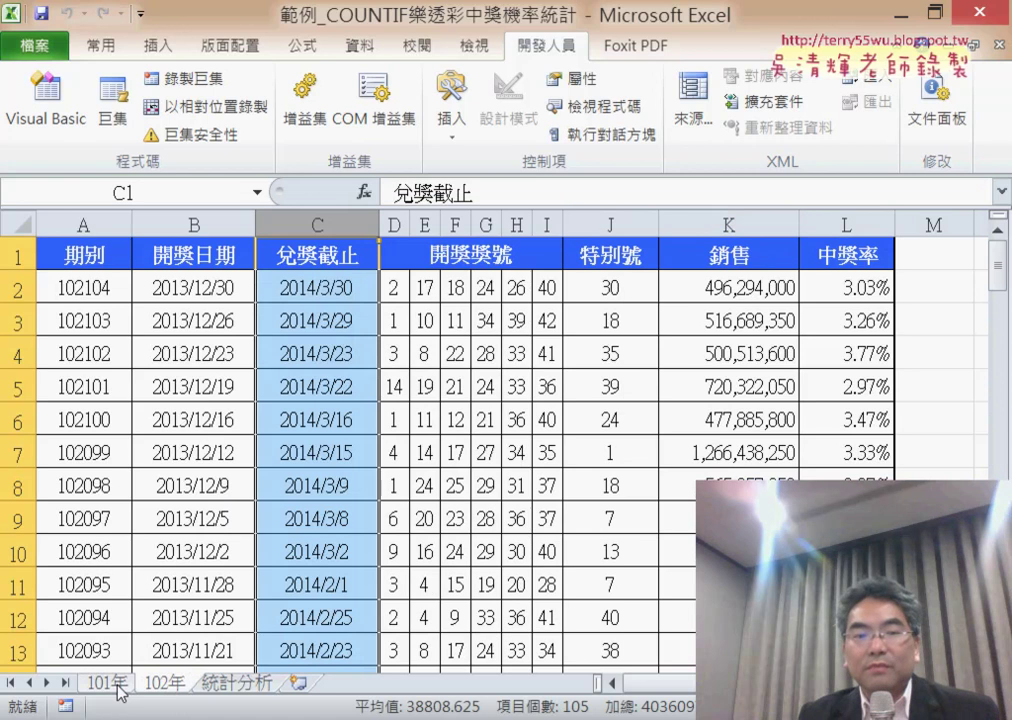
left_click(118, 686)
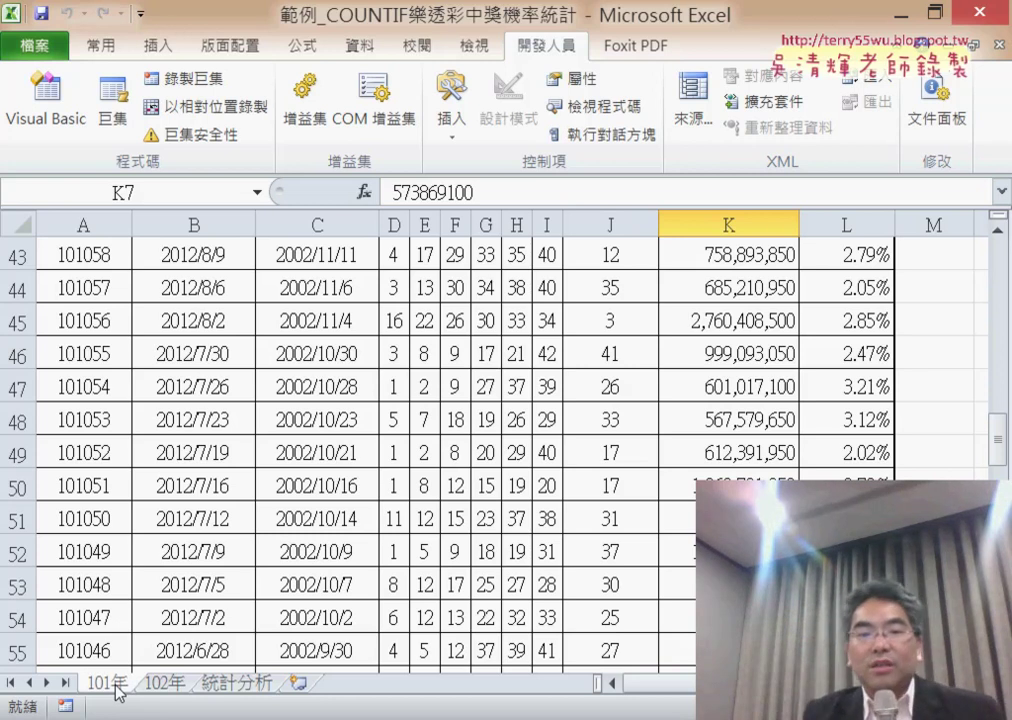
- On the 統計分析 sheet, inspect cells A2 through E2 and the probability columns B and C
left_click(237, 684)
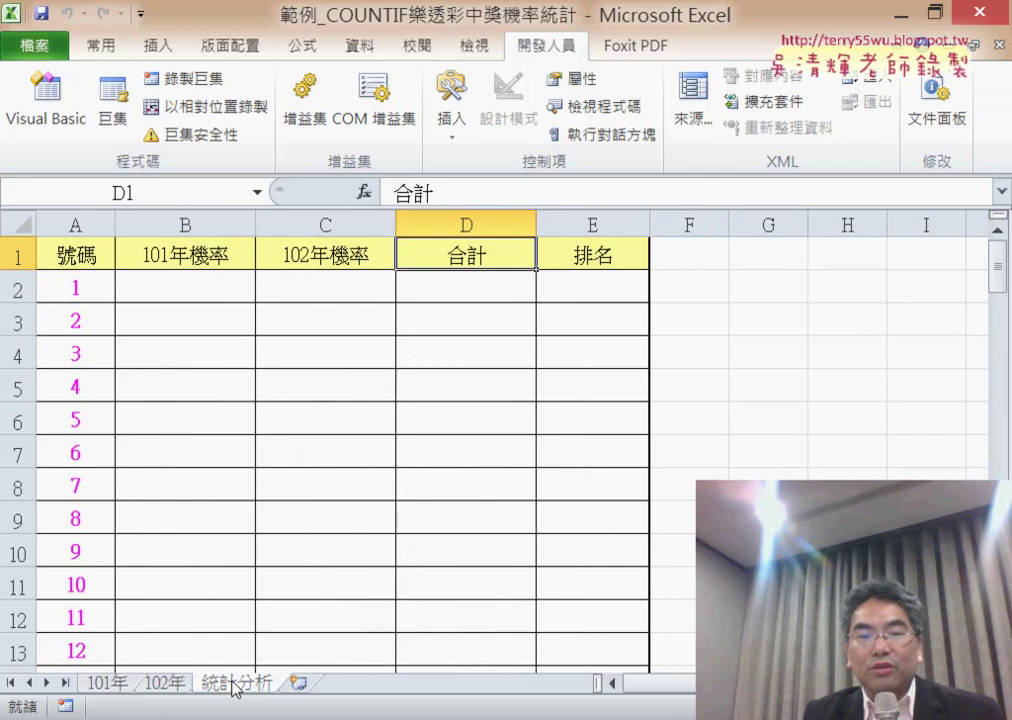
left_click(197, 290)
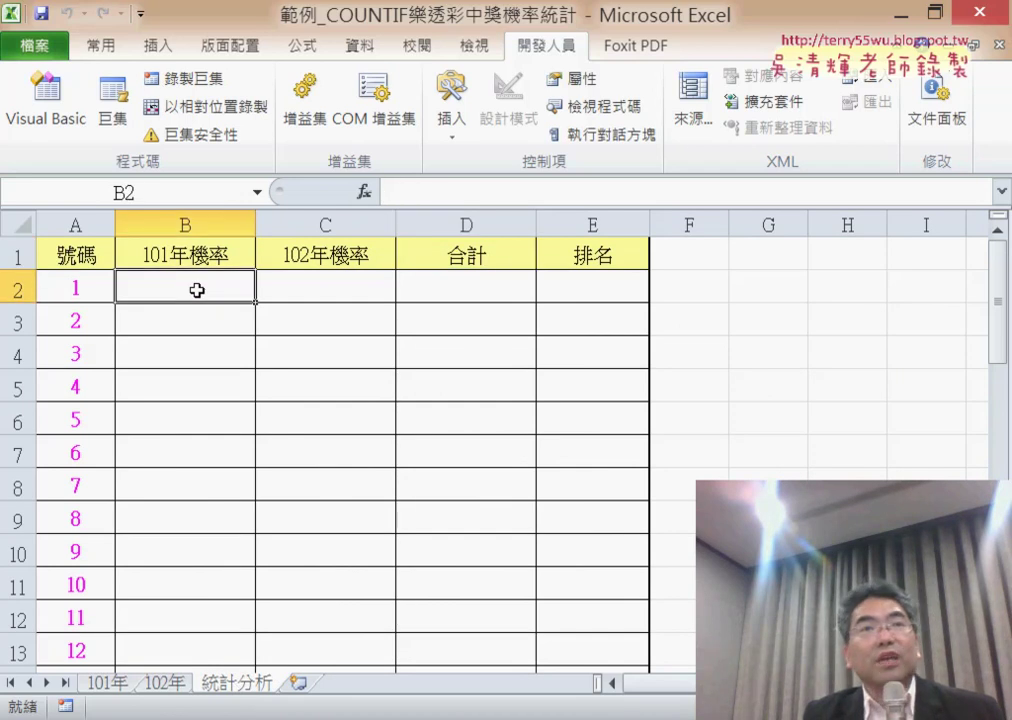
left_click(94, 287)
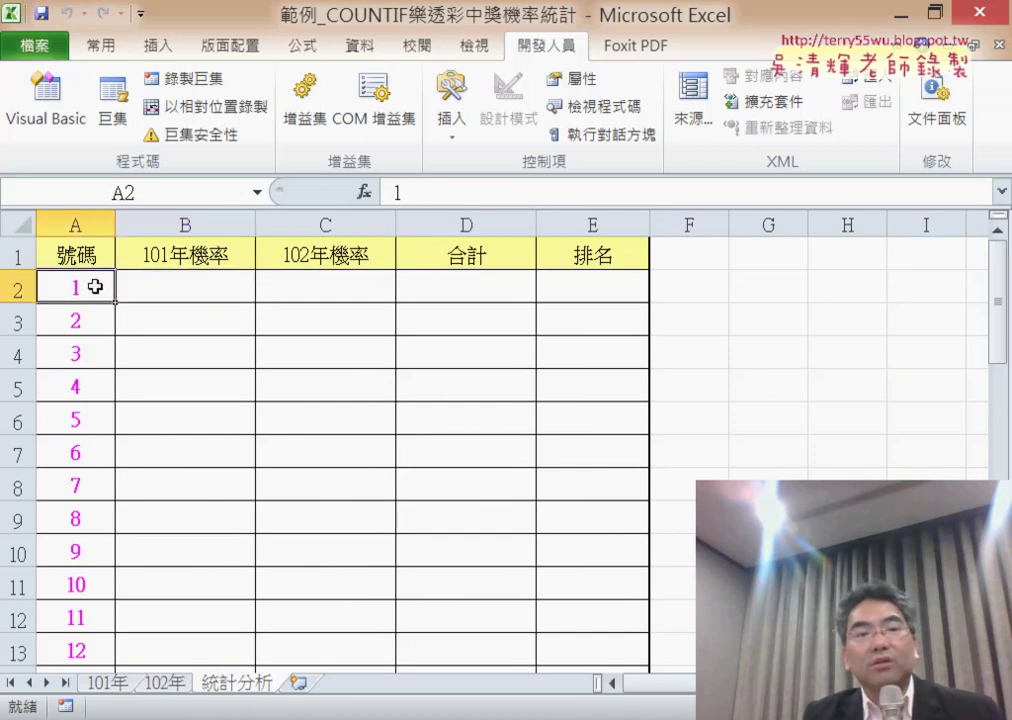
left_click(347, 289)
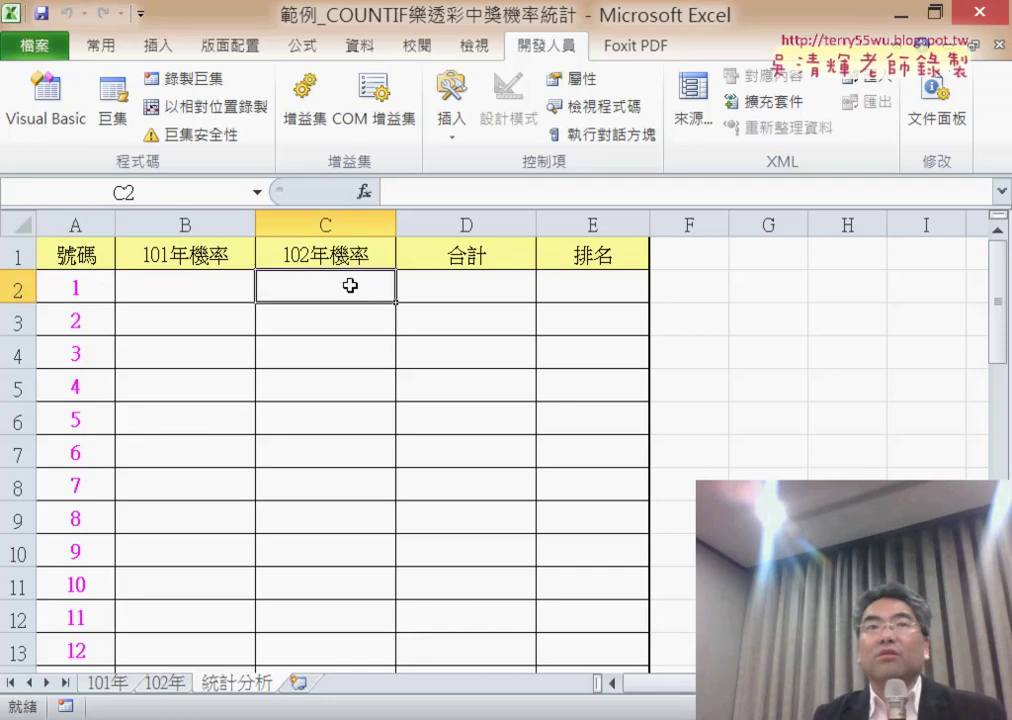
left_click(465, 283)
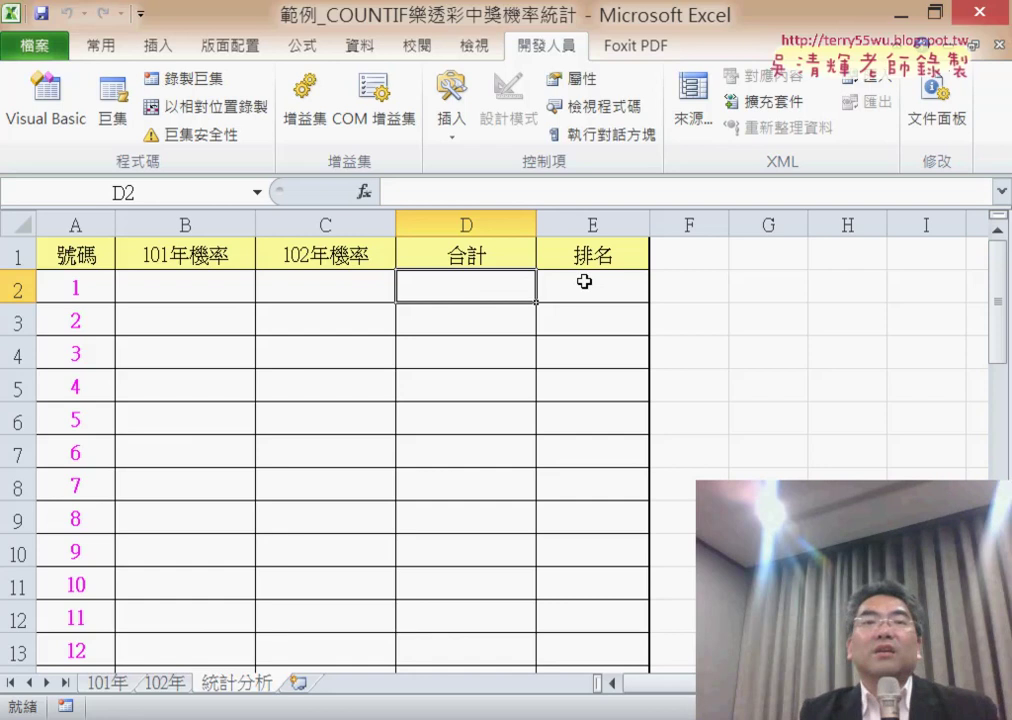
left_click_drag(364, 222, 181, 222)
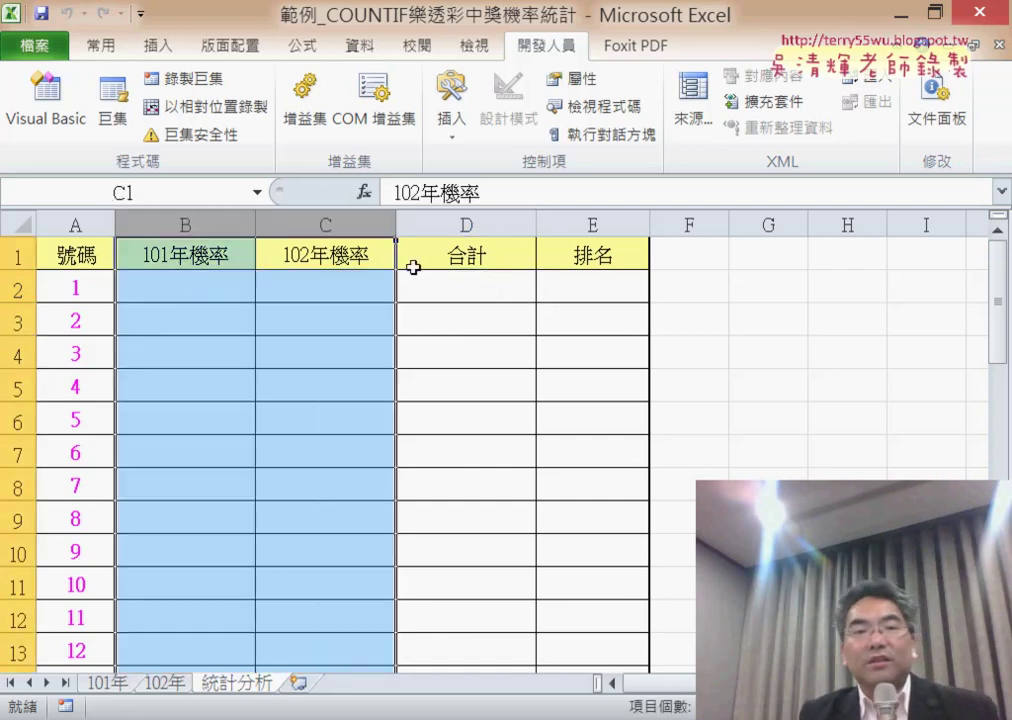
left_click(596, 289)
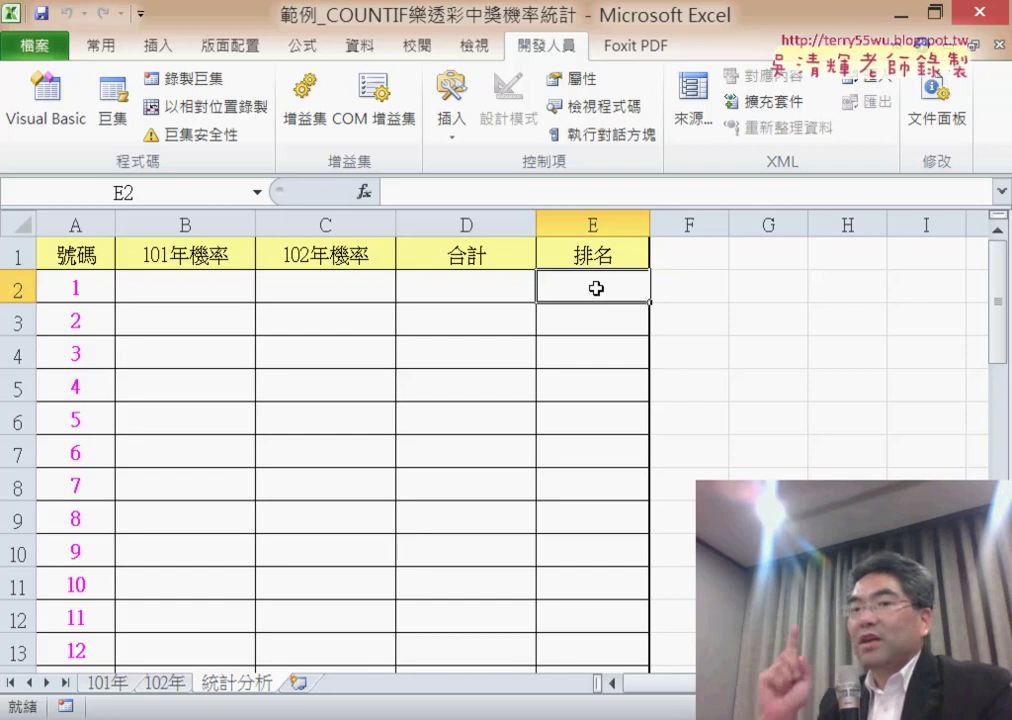
- Return to the top of the 101年 sheet and select the first draw's numbers D2:J2
left_click(203, 290)
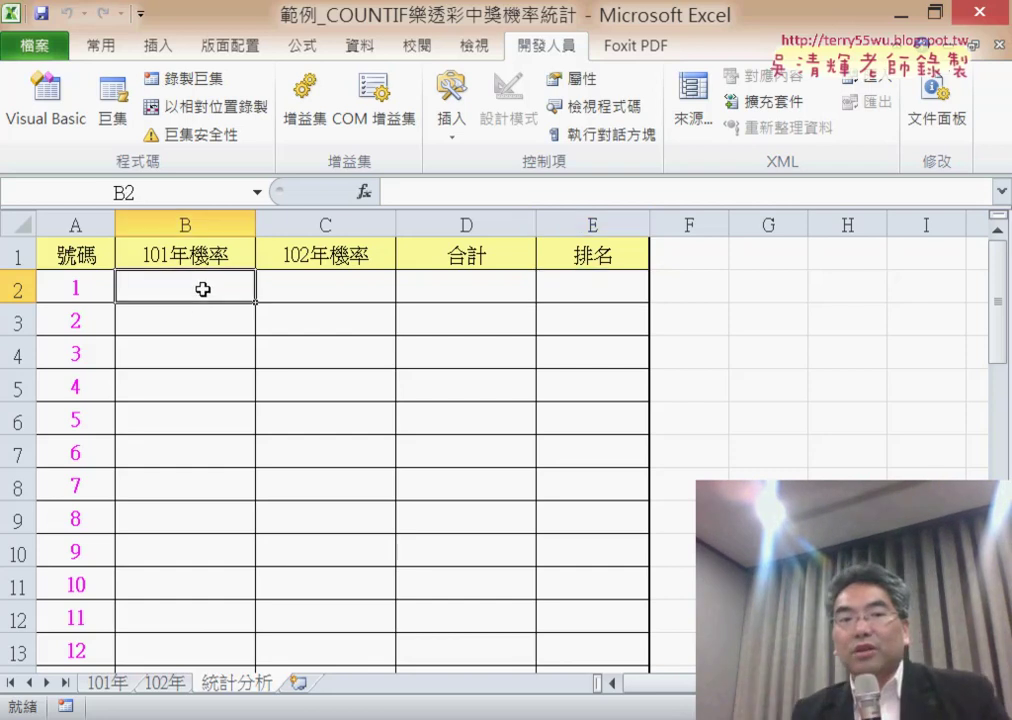
left_click(103, 683)
scroll(332, 614, "up", 7)
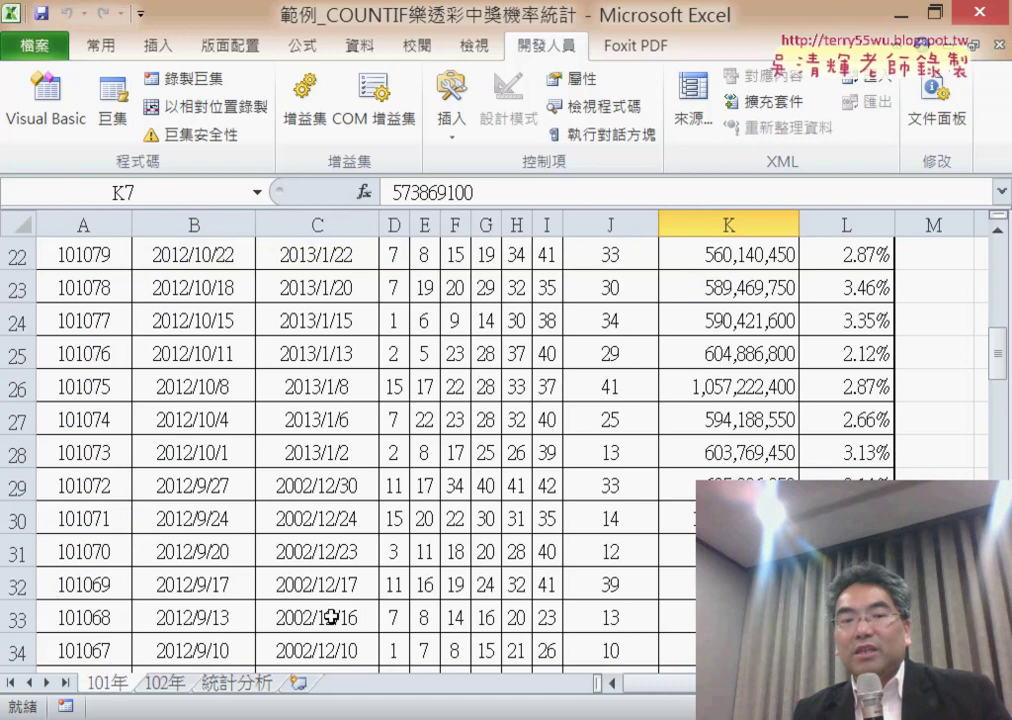
scroll(332, 614, "up", 7)
mouse_move(386, 291)
left_mouse_down()
mouse_move(549, 300)
mouse_move(602, 286)
left_mouse_up()
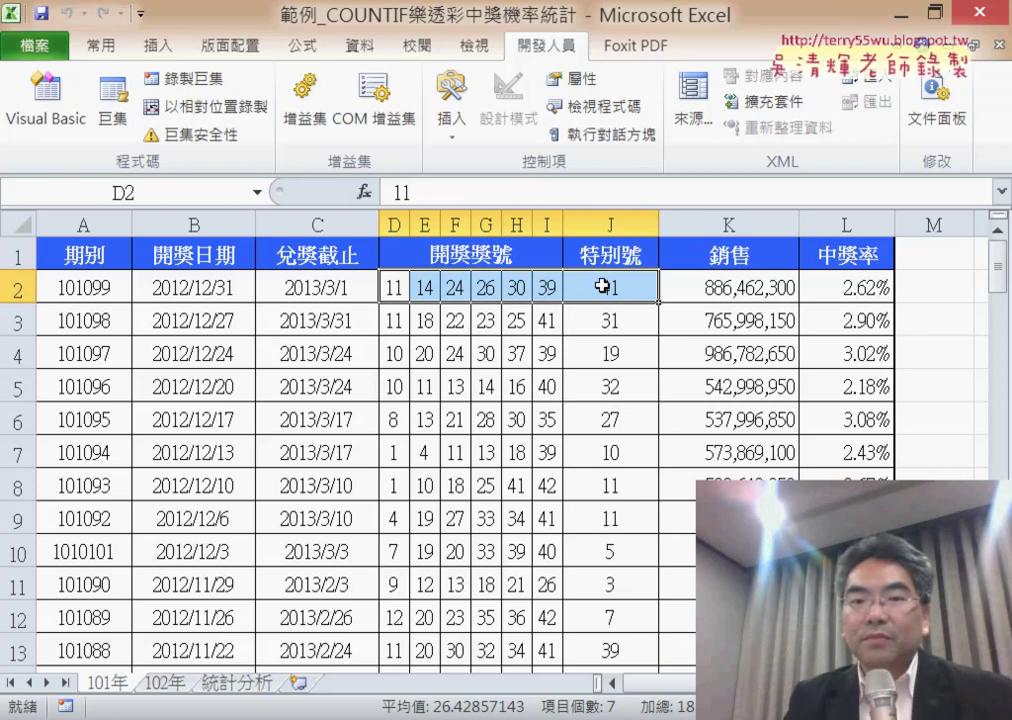
- Check that the 101年 data ends at row 100, then select the drawn numbers D2:J100
left_click(600, 285)
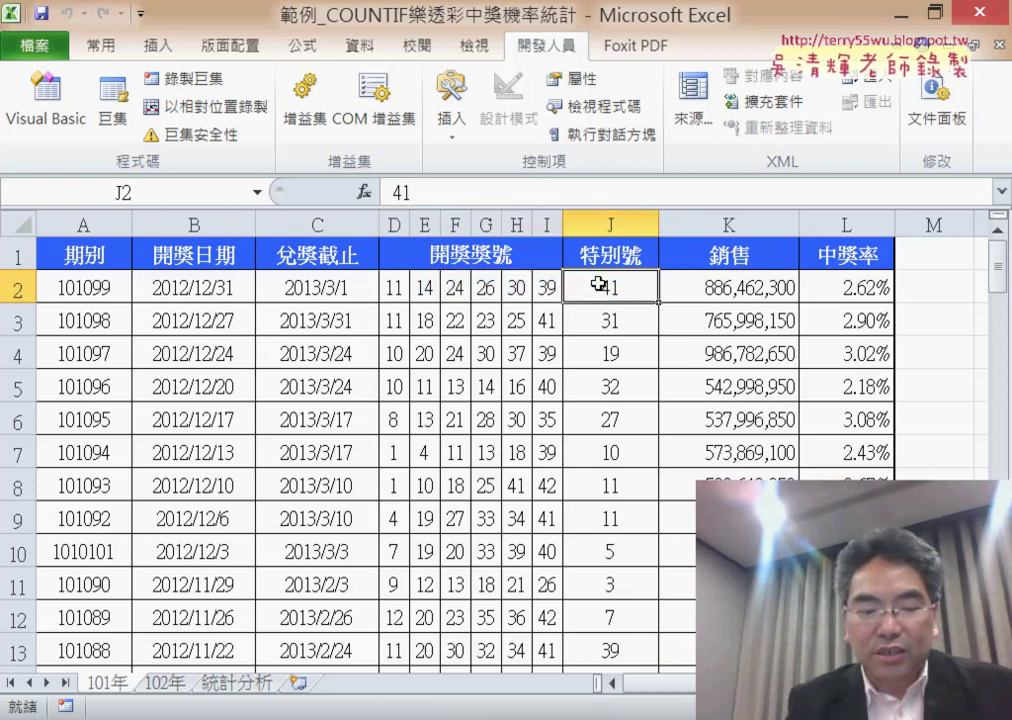
key("ctrl+Down")
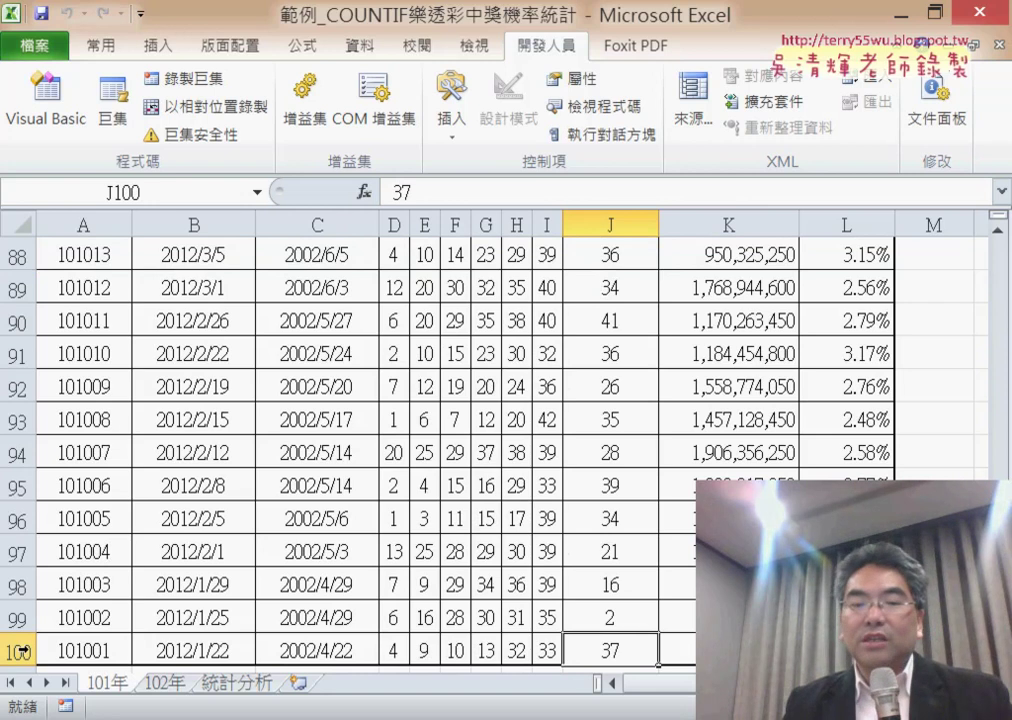
scroll(500, 450, "up", 20)
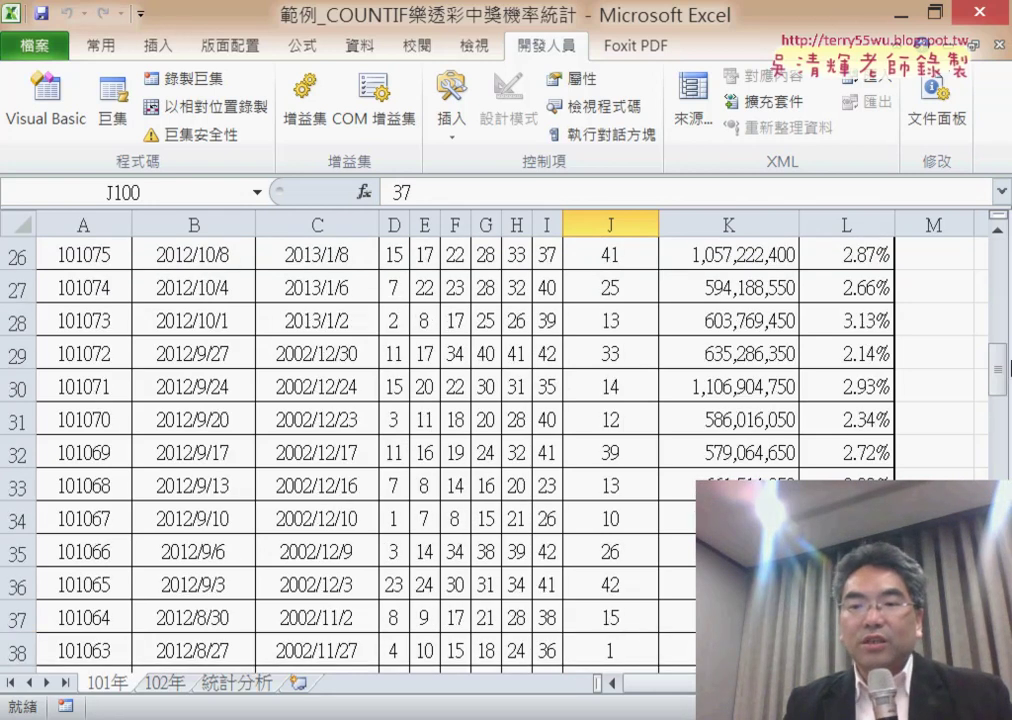
scroll(500, 450, "up", 8)
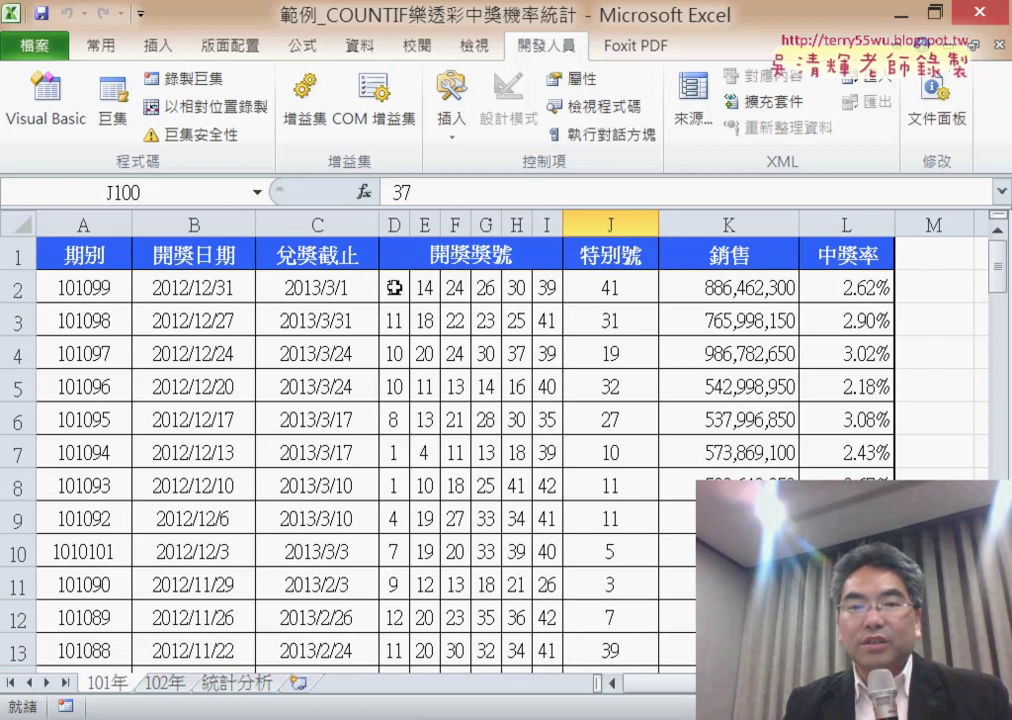
left_click_drag(395, 287, 607, 291)
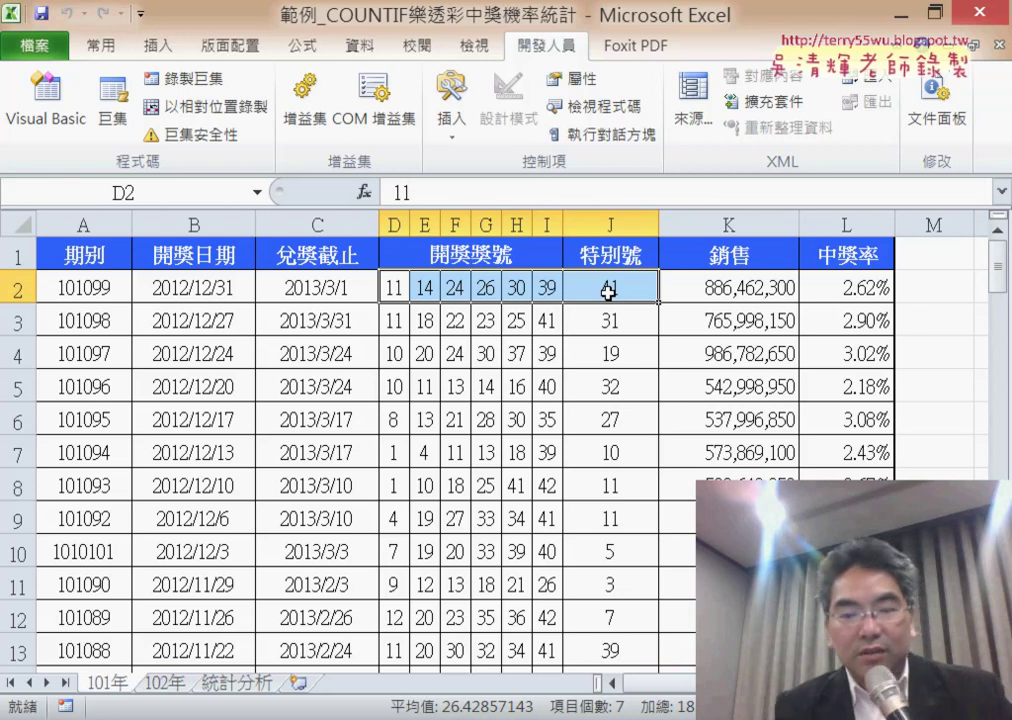
key("ctrl+shift+Down")
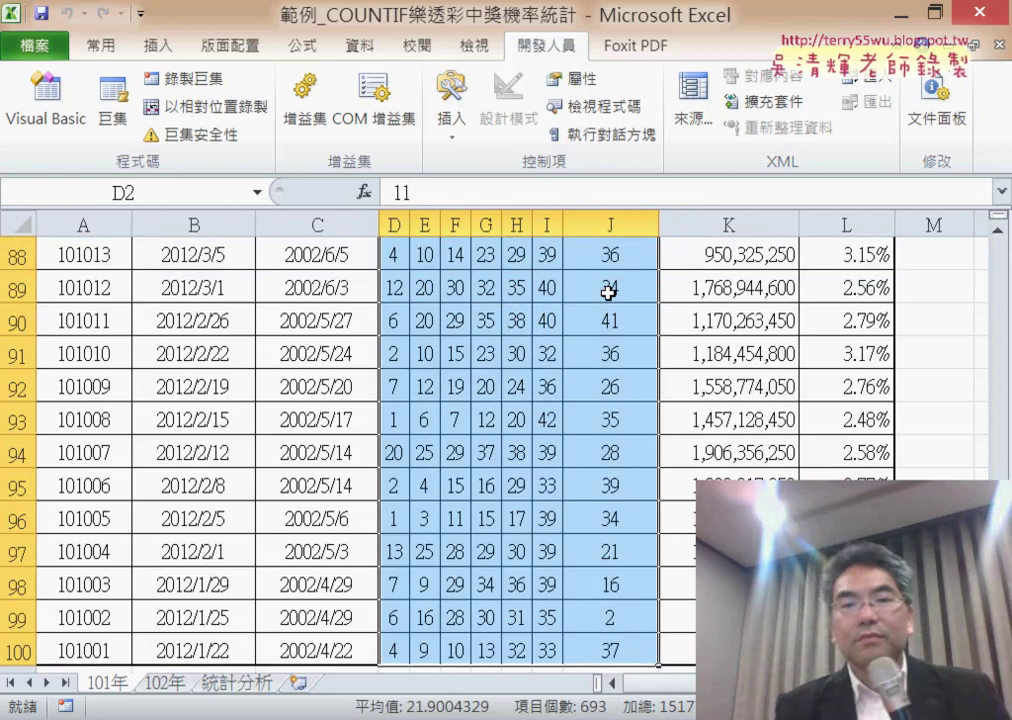
left_click(313, 55)
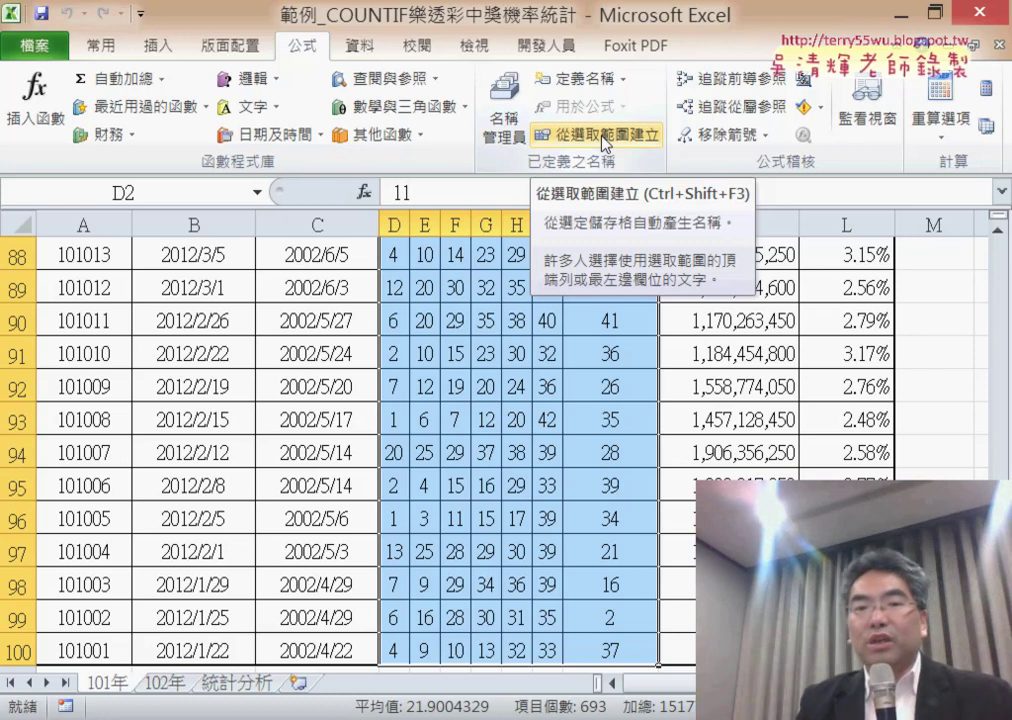
- Name the selected 101年 range D2:J100 開獎101
left_click(578, 79)
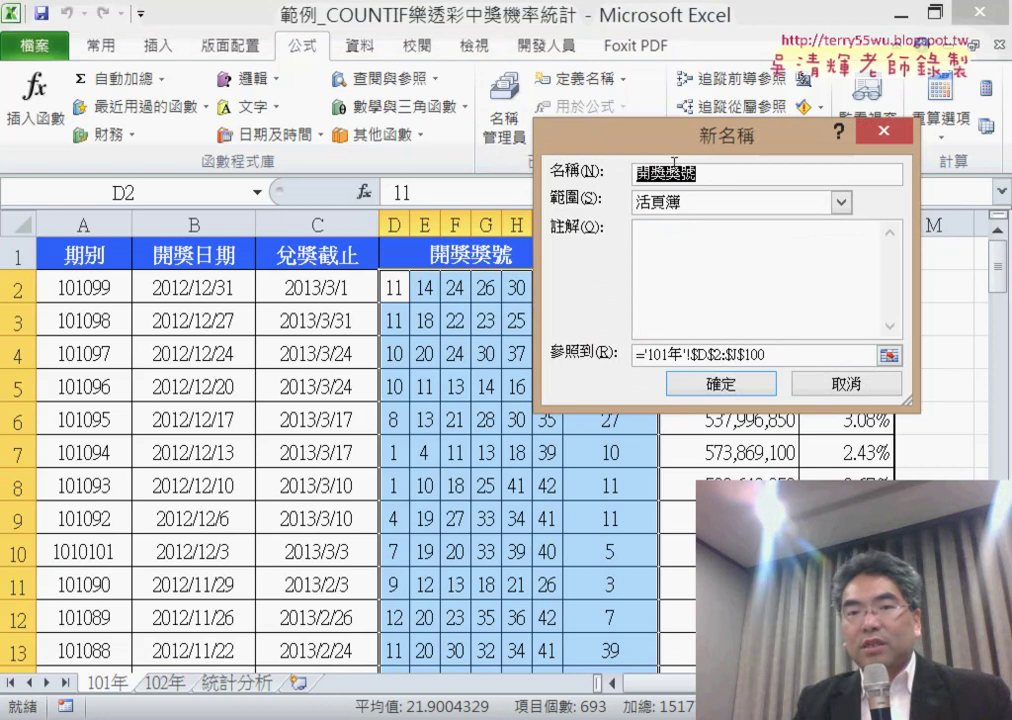
left_click_drag(673, 172, 697, 172)
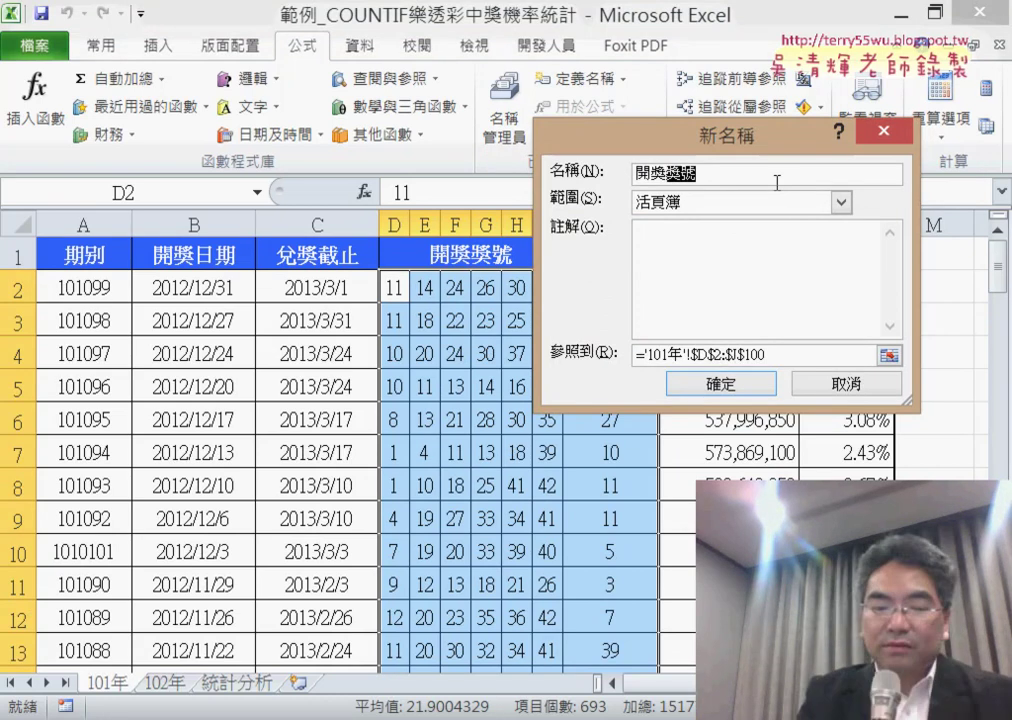
type("101")
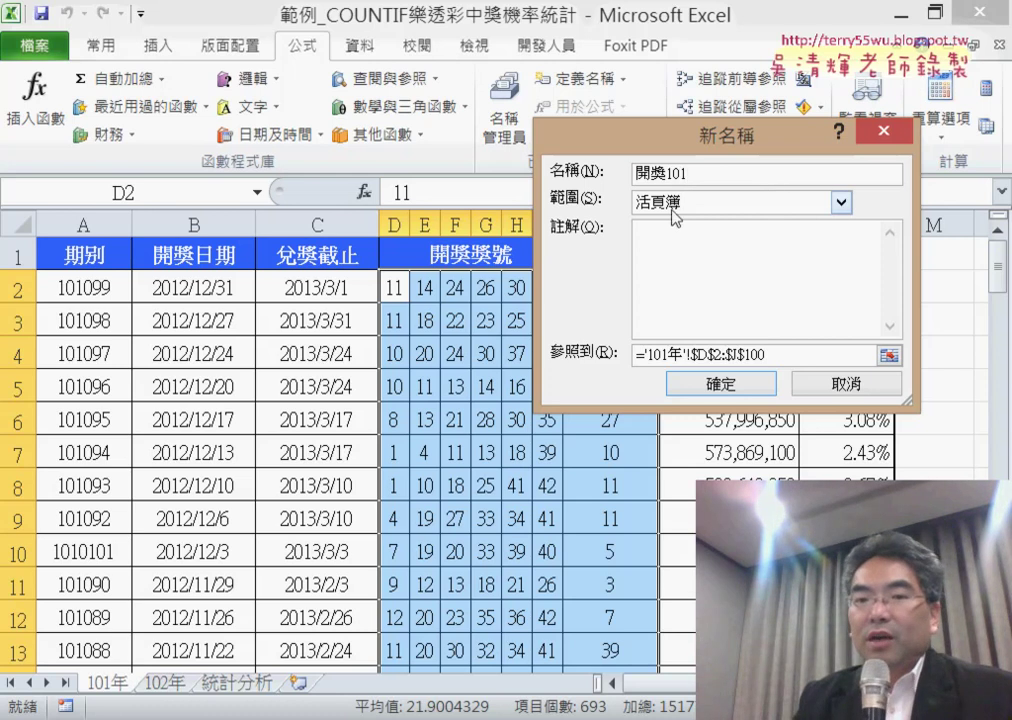
left_click_drag(688, 173, 636, 173)
right_click(662, 175)
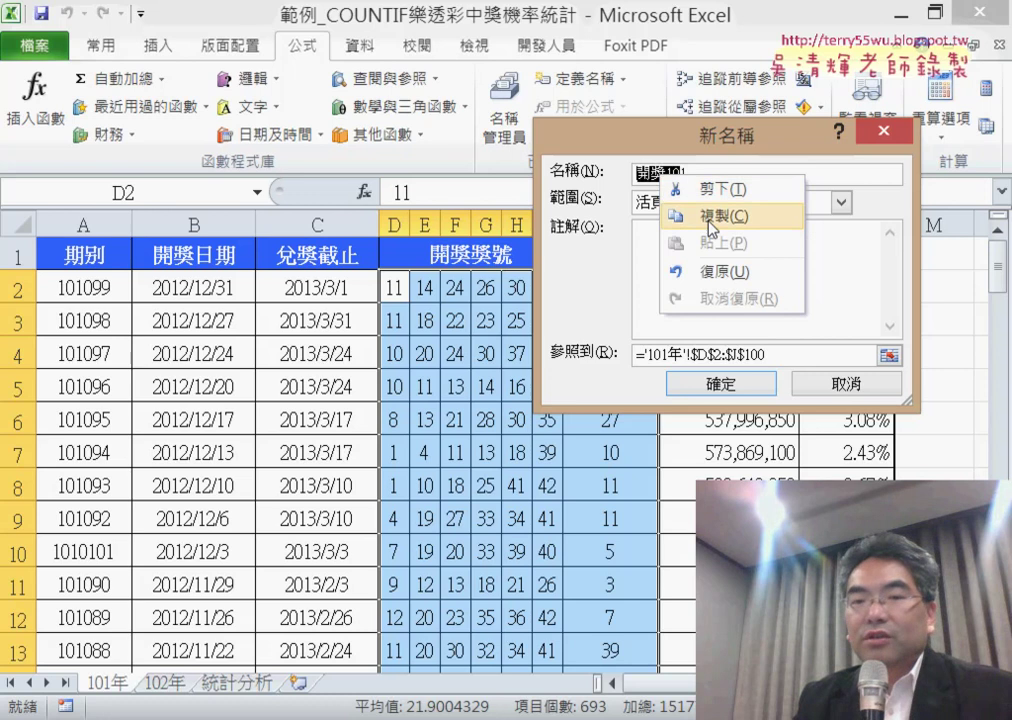
left_click(712, 216)
left_click(720, 383)
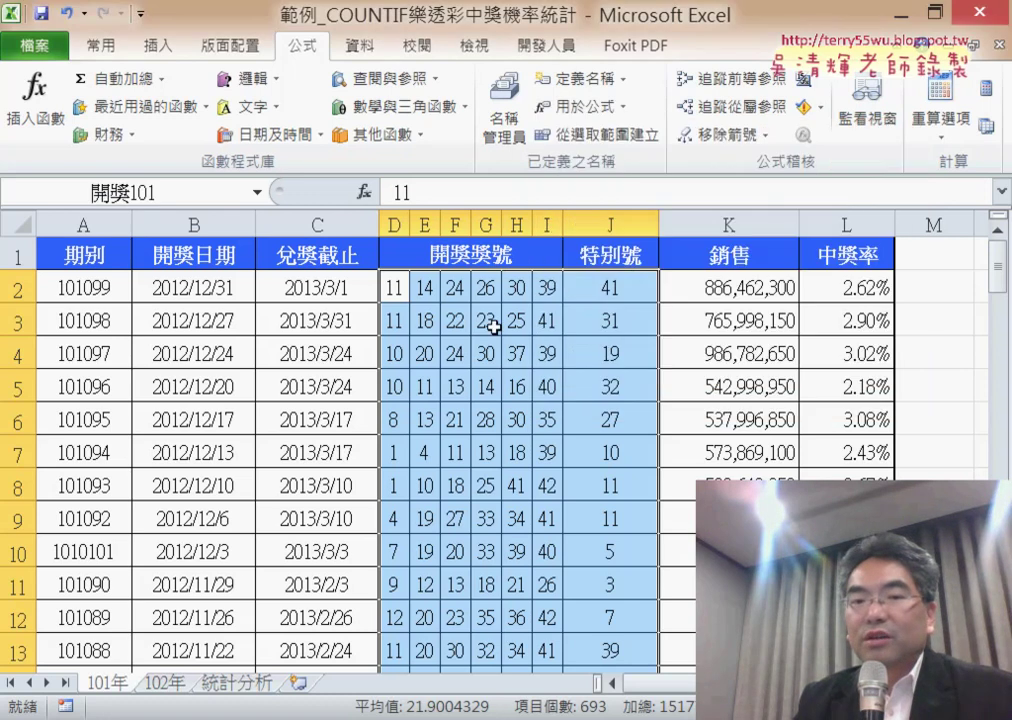
left_click(163, 685)
- Select the 102年 numbers D2:J105 and define them as the name 開獎102
left_click_drag(395, 290, 610, 294)
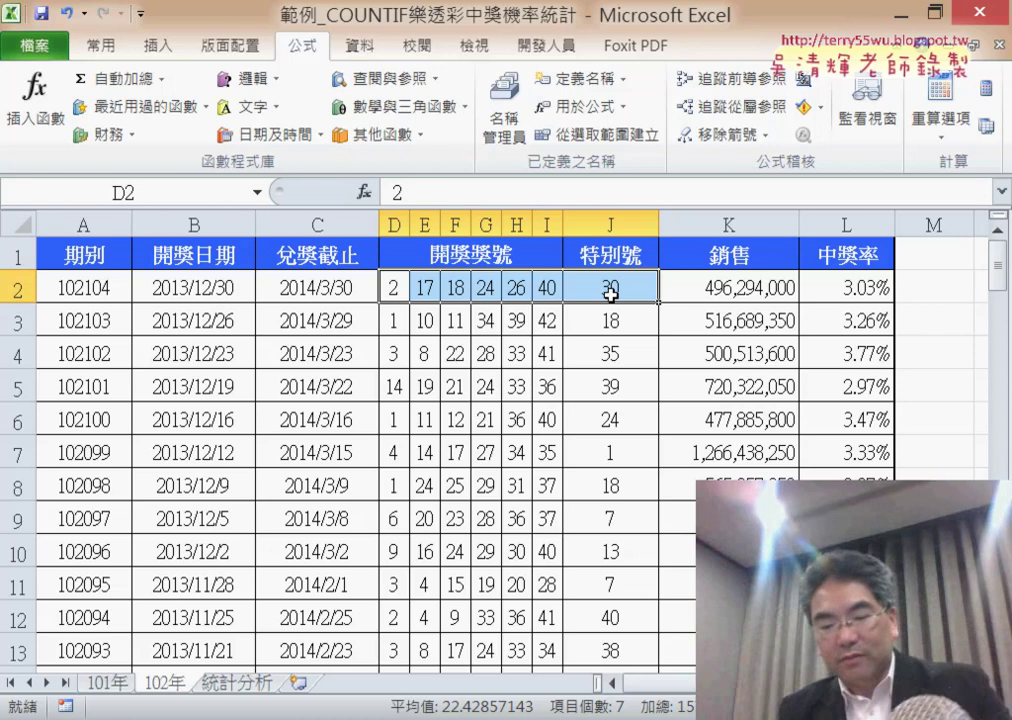
key("ctrl+shift+Down")
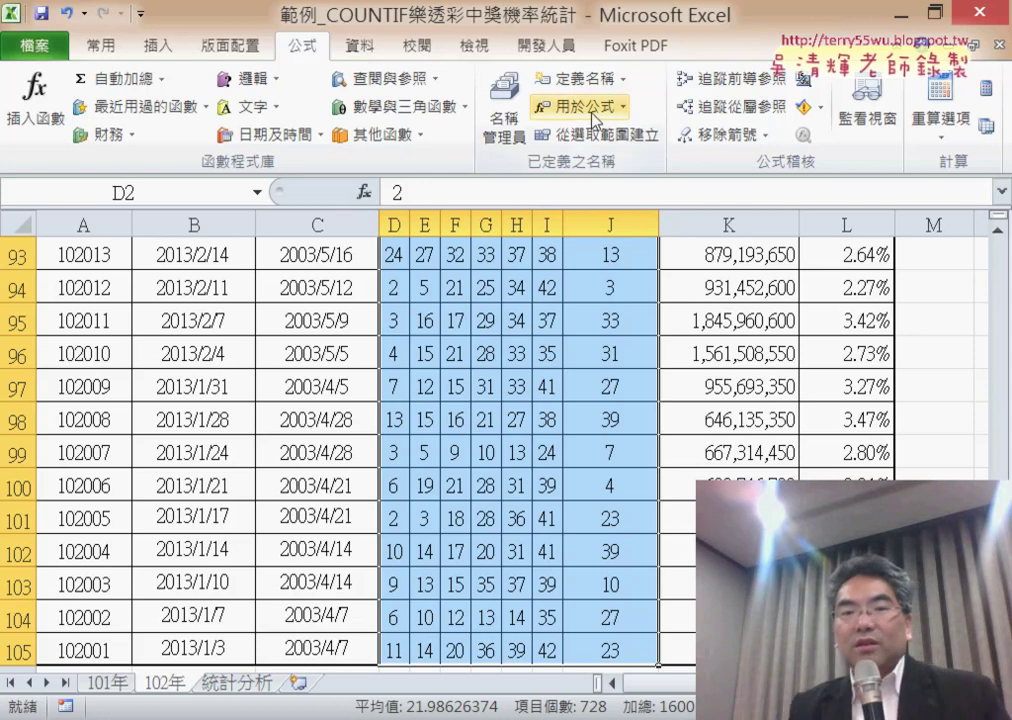
left_click(578, 80)
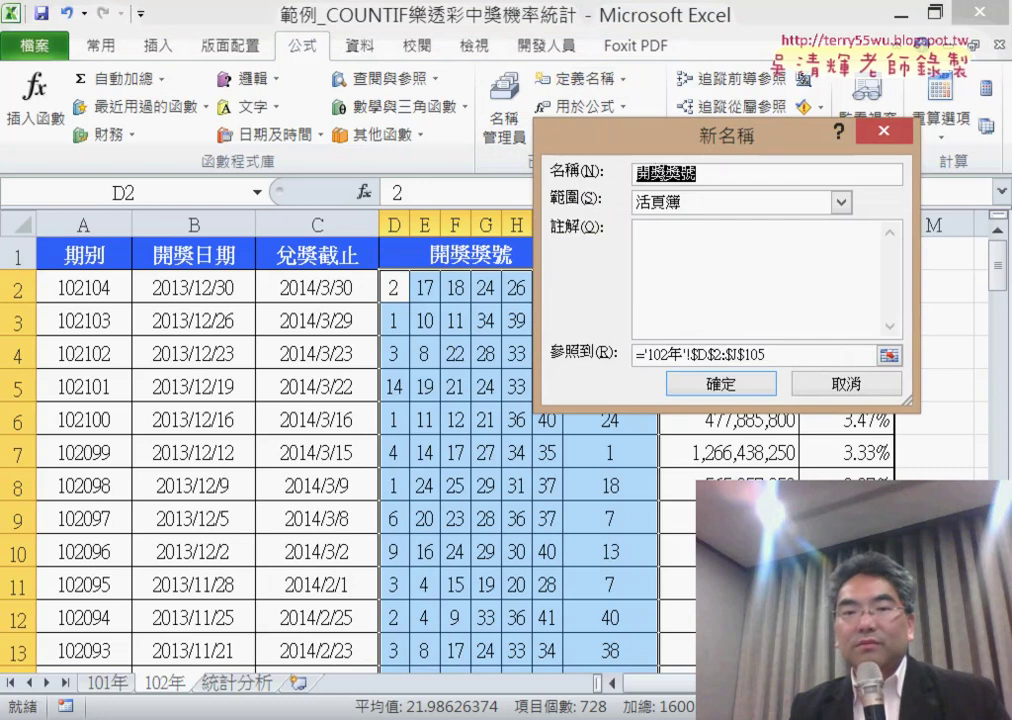
left_click_drag(667, 174, 726, 184)
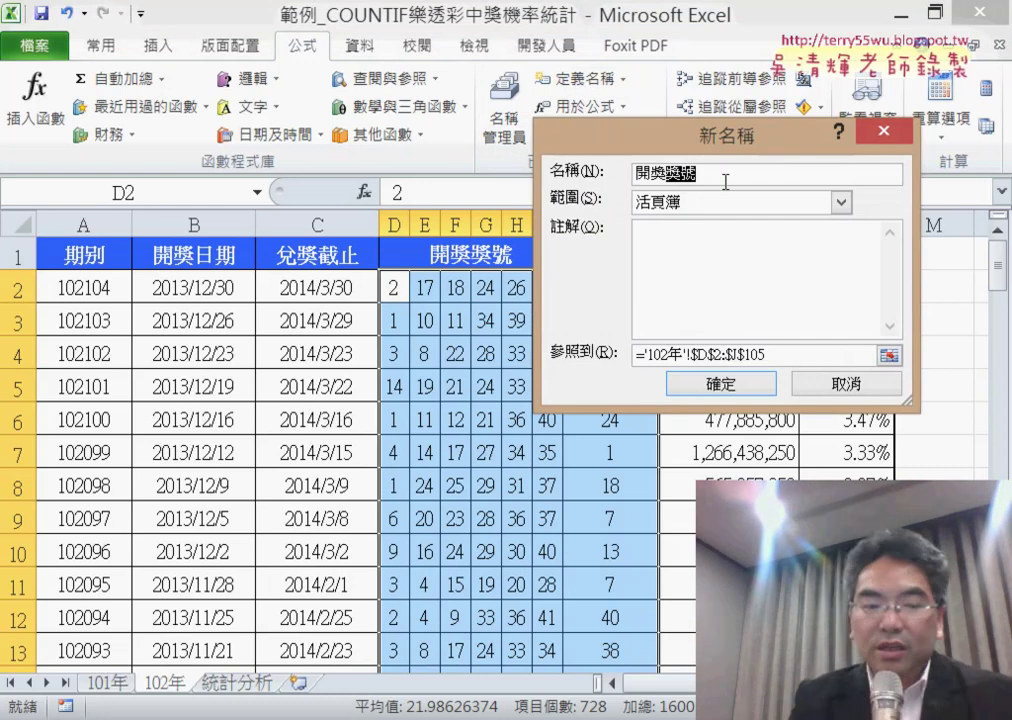
key("BackSpace")
type("102")
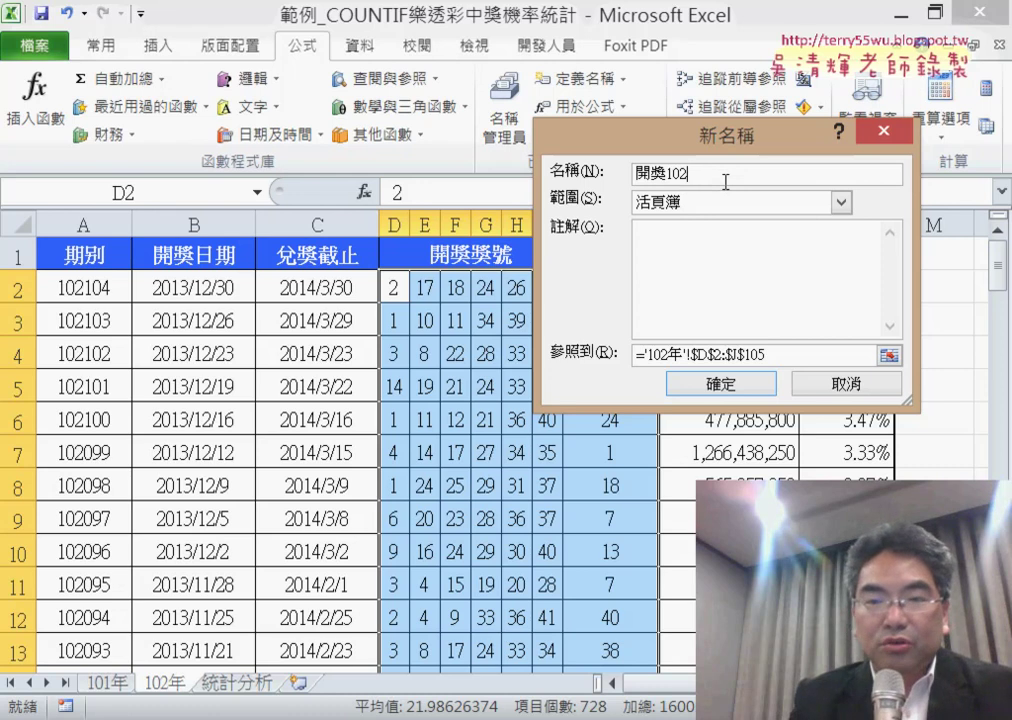
key("Return")
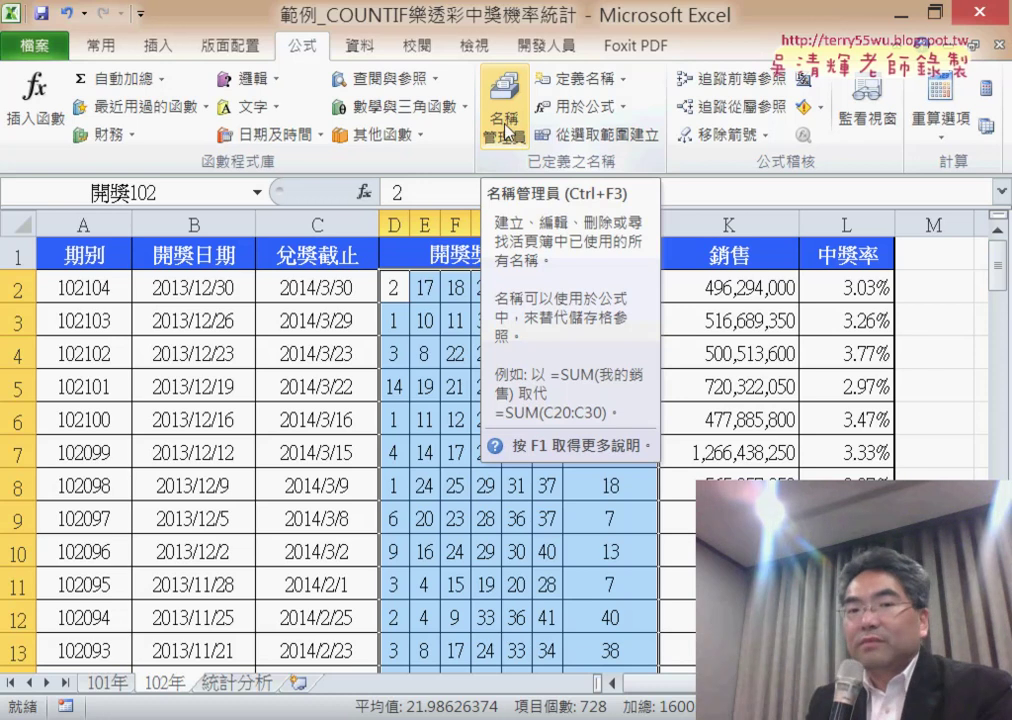
left_click(508, 132)
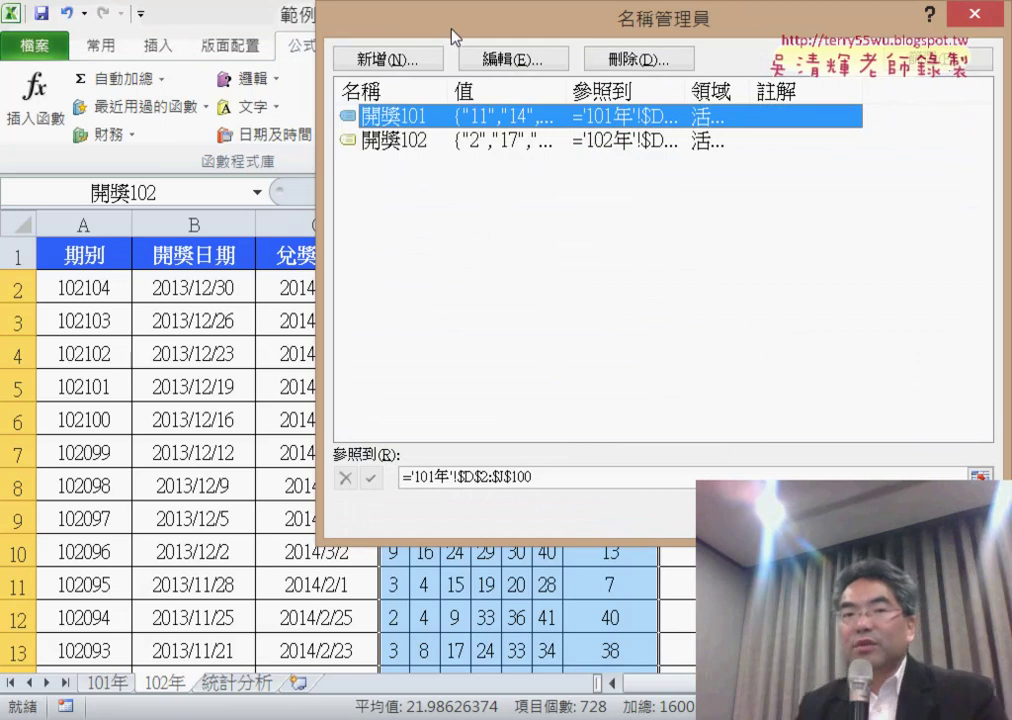
left_click_drag(357, 22, 447, 106)
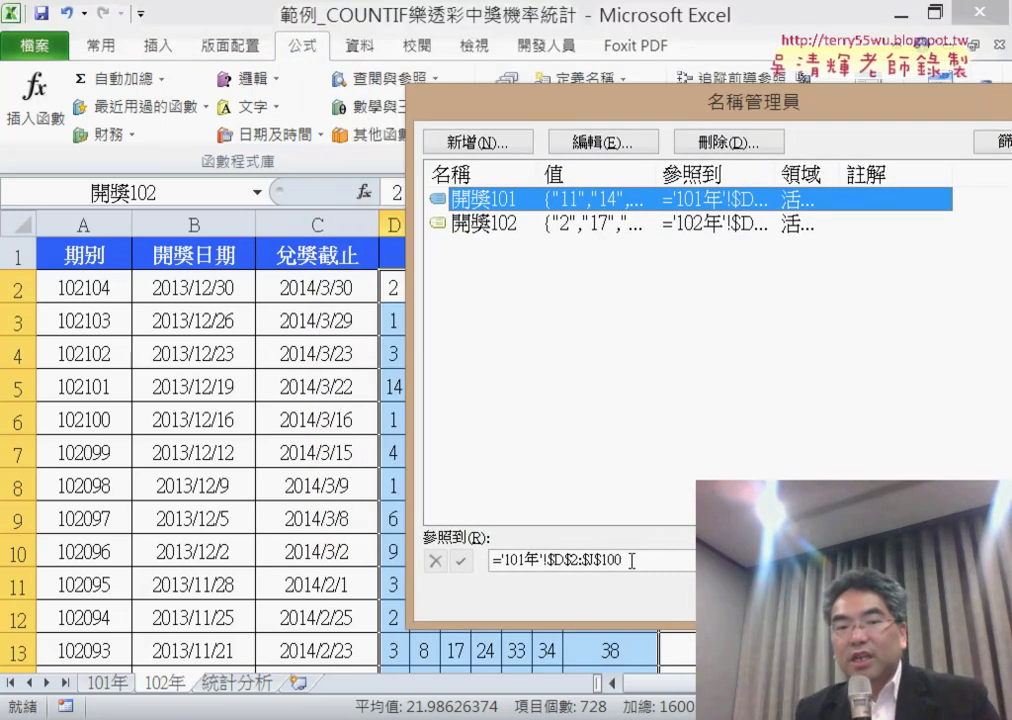
left_click(664, 558)
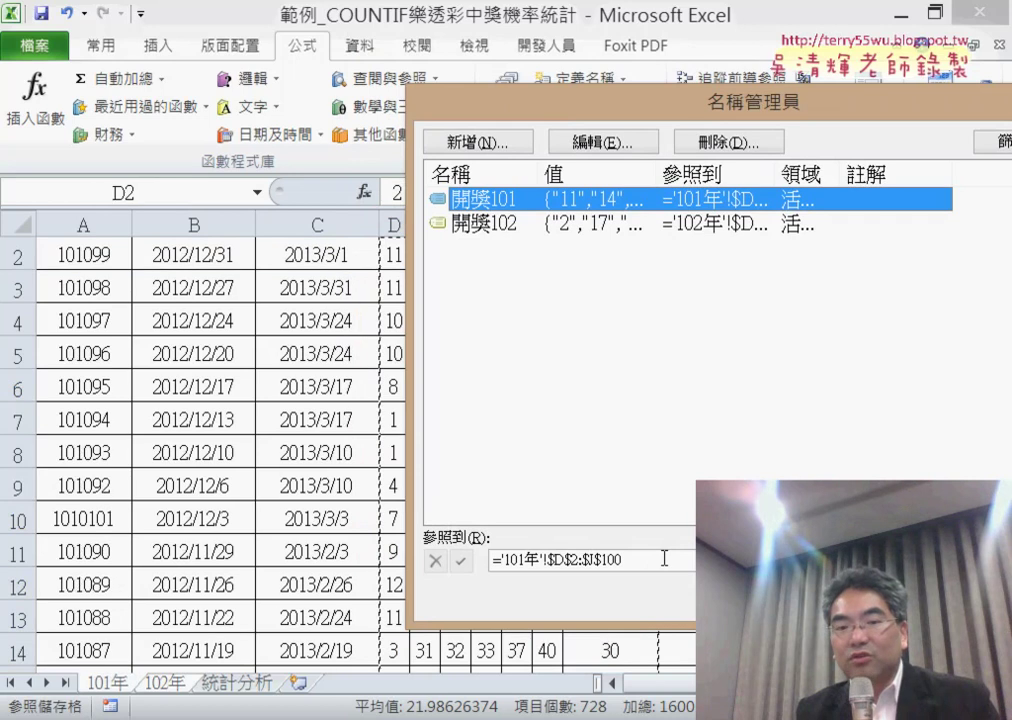
mouse_move(486, 95)
left_mouse_down()
mouse_move(746, 94)
mouse_move(920, 118)
left_mouse_up()
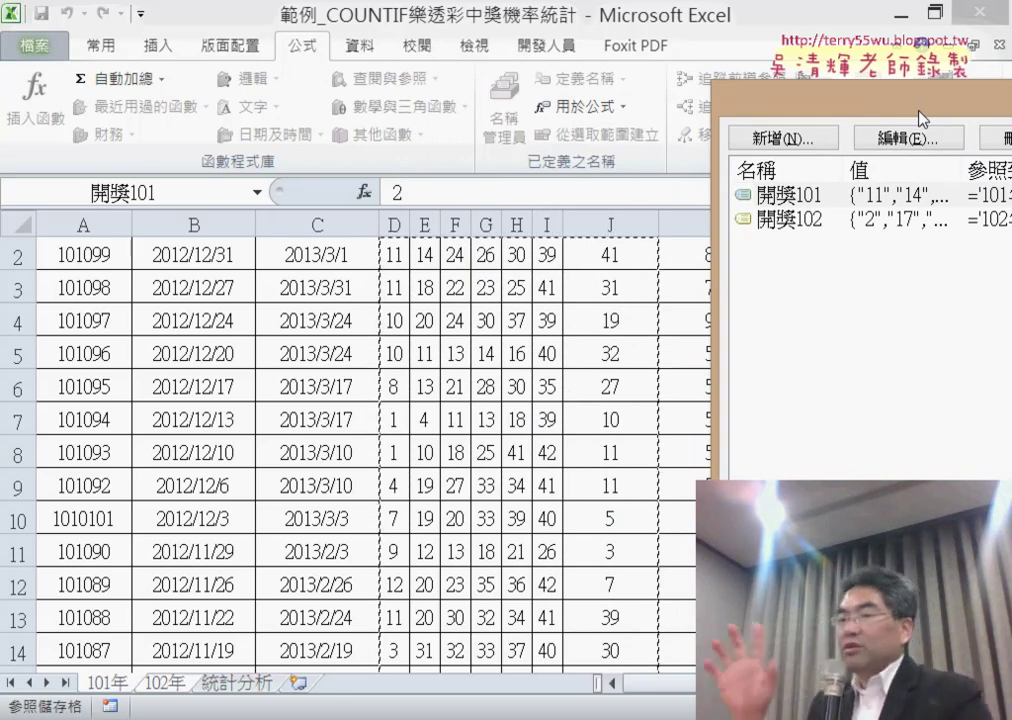
left_click(855, 222)
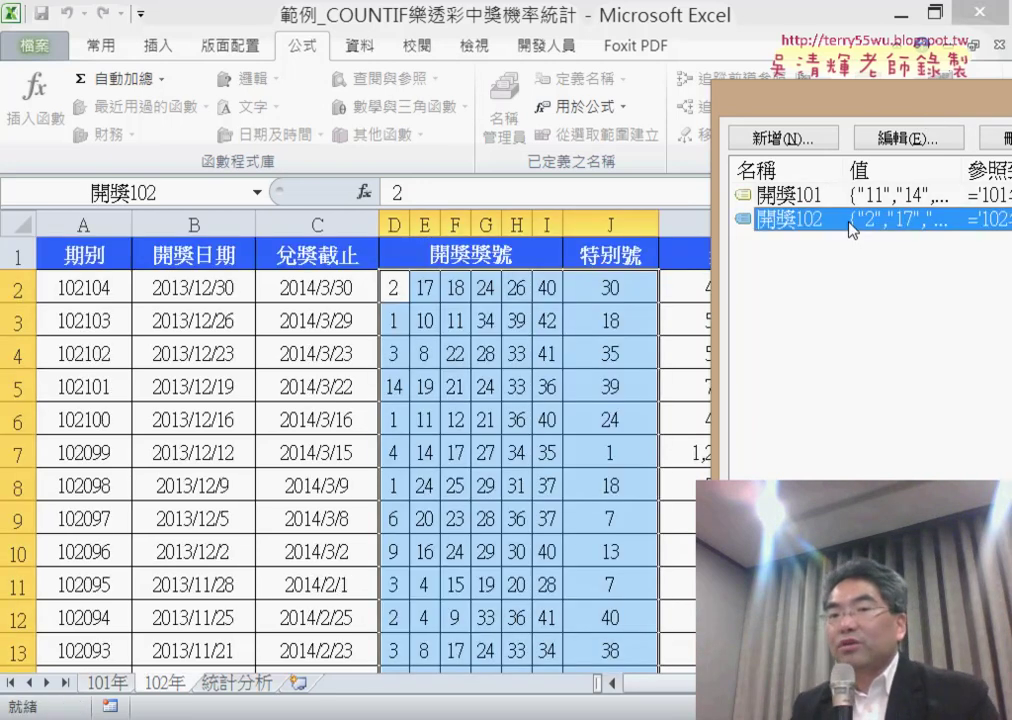
left_click(870, 650)
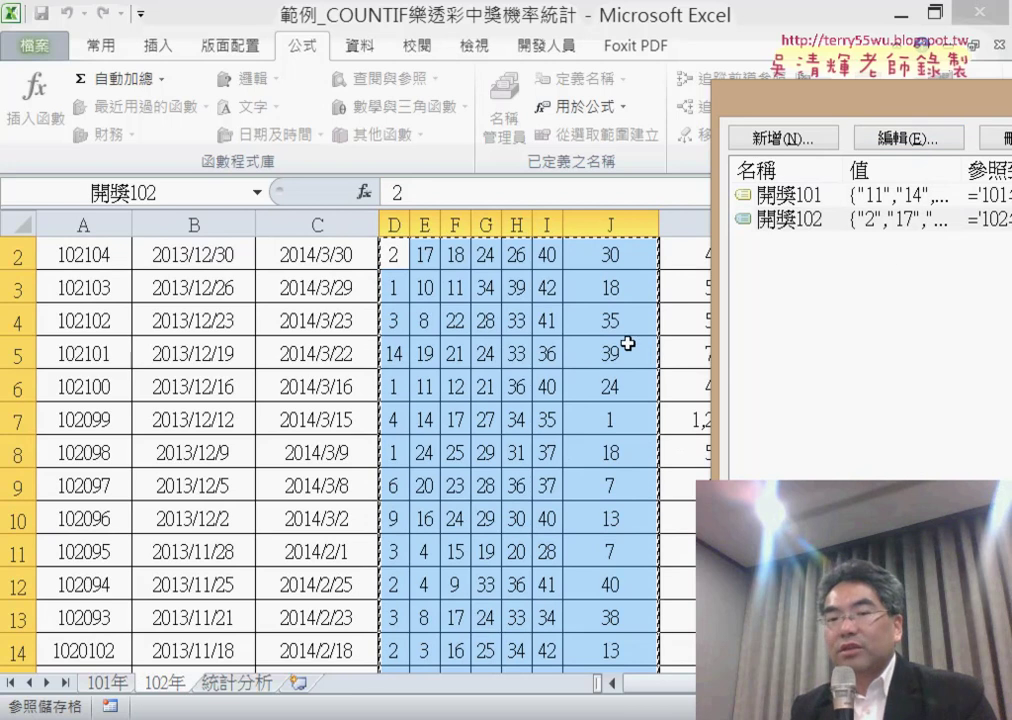
left_click_drag(878, 118, 248, 86)
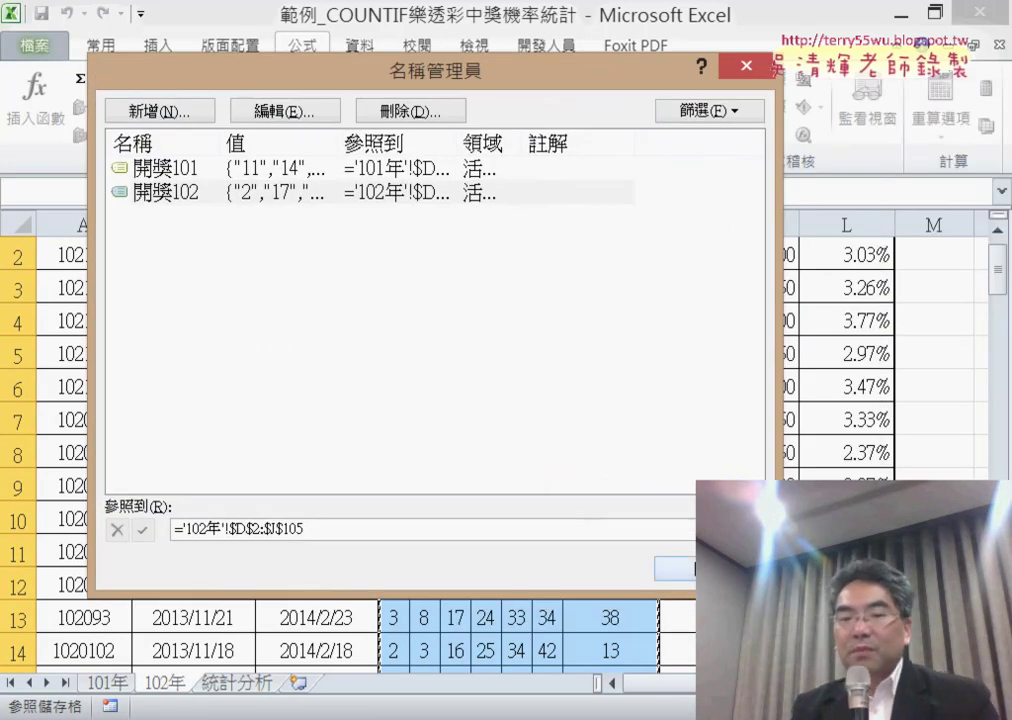
key("Escape")
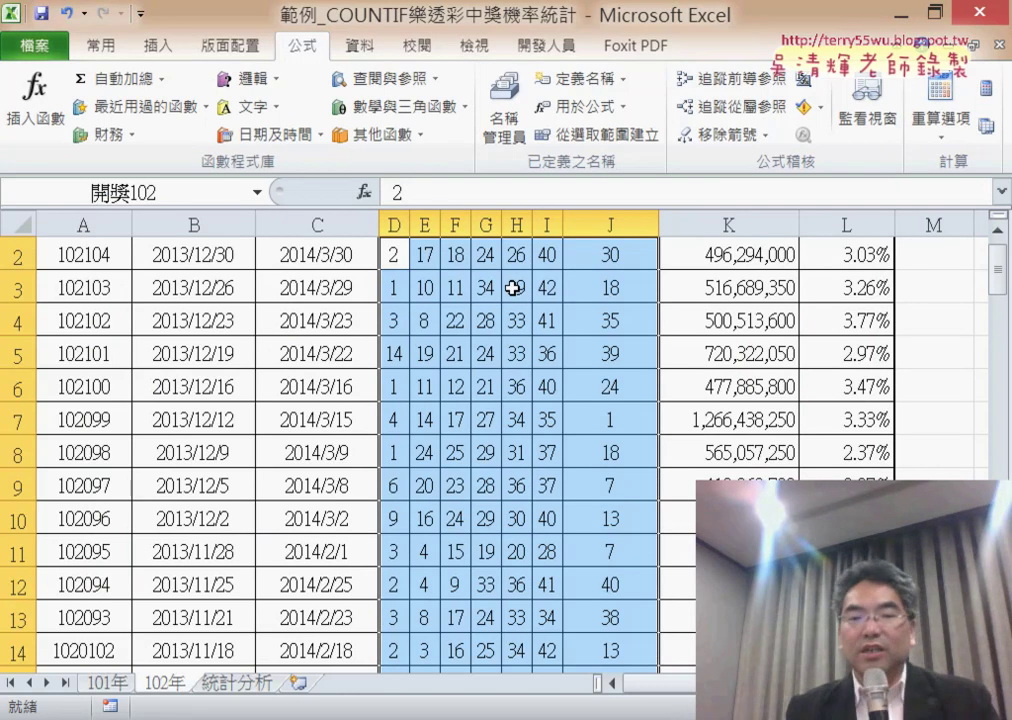
- Start a COUNTIF in B2 with range 開獎101 and criteria A2
left_click(249, 683)
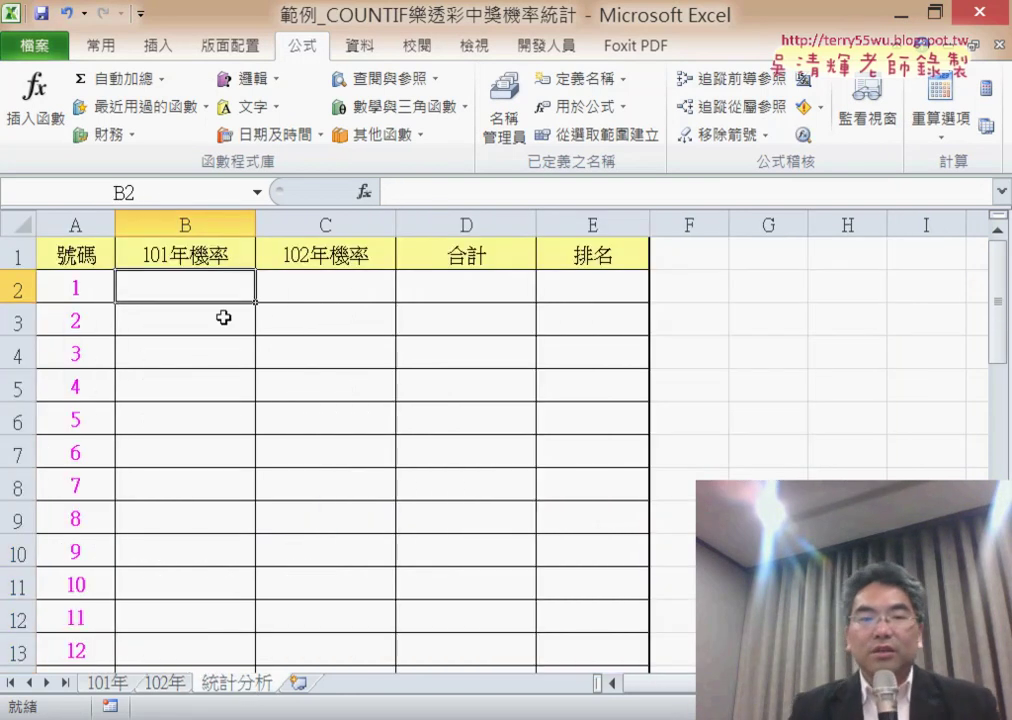
left_click(366, 192)
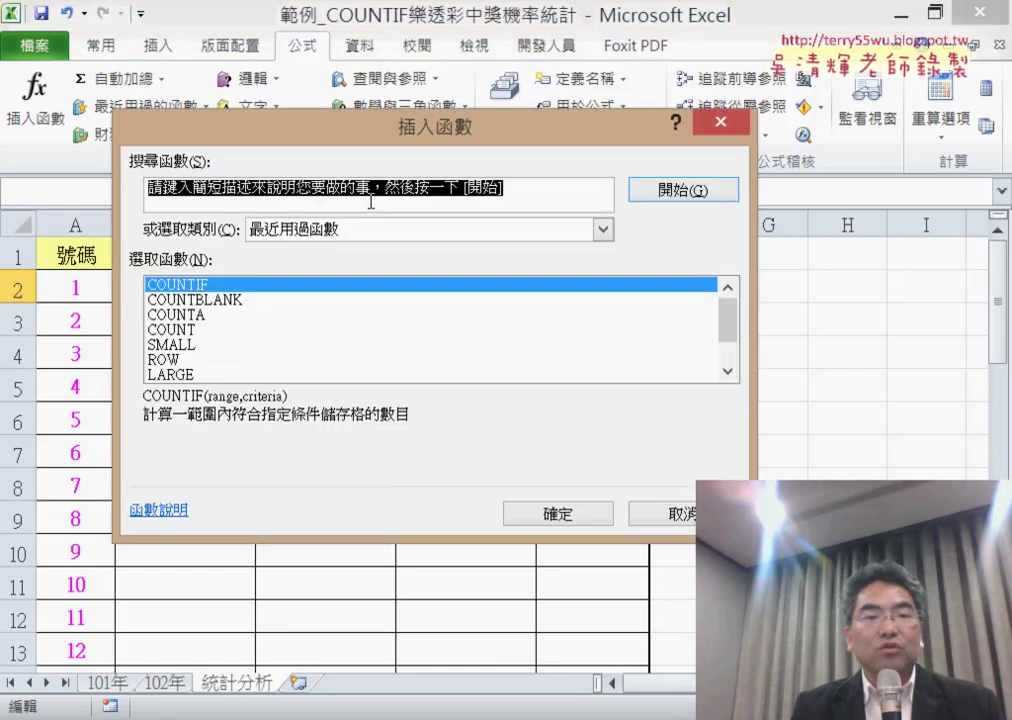
left_click_drag(412, 126, 736, 102)
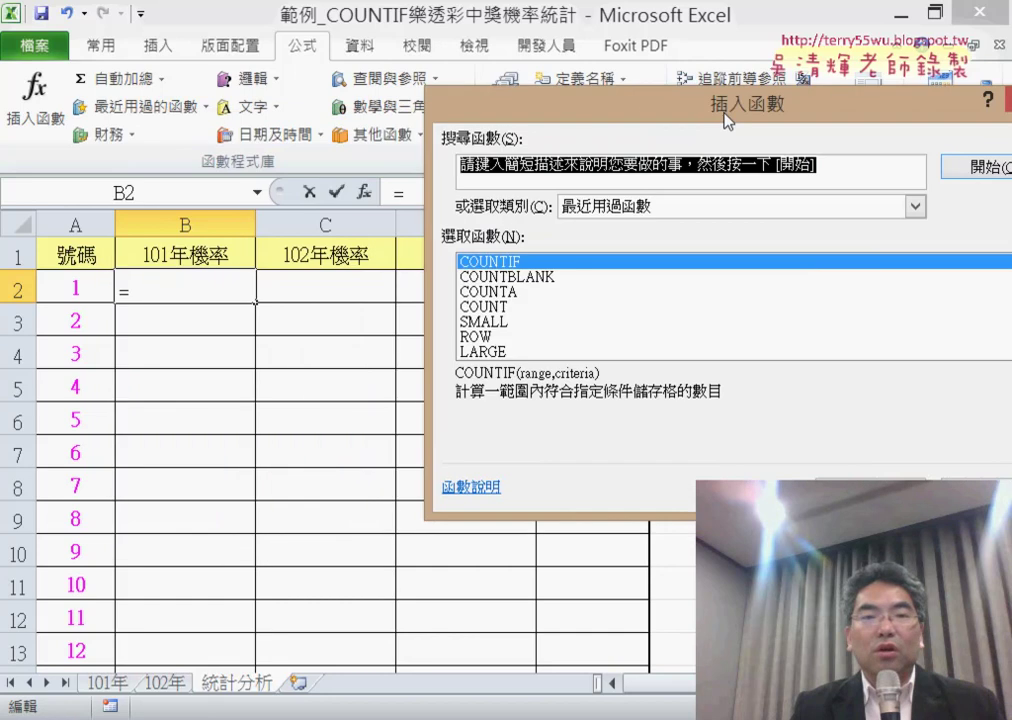
key("Return")
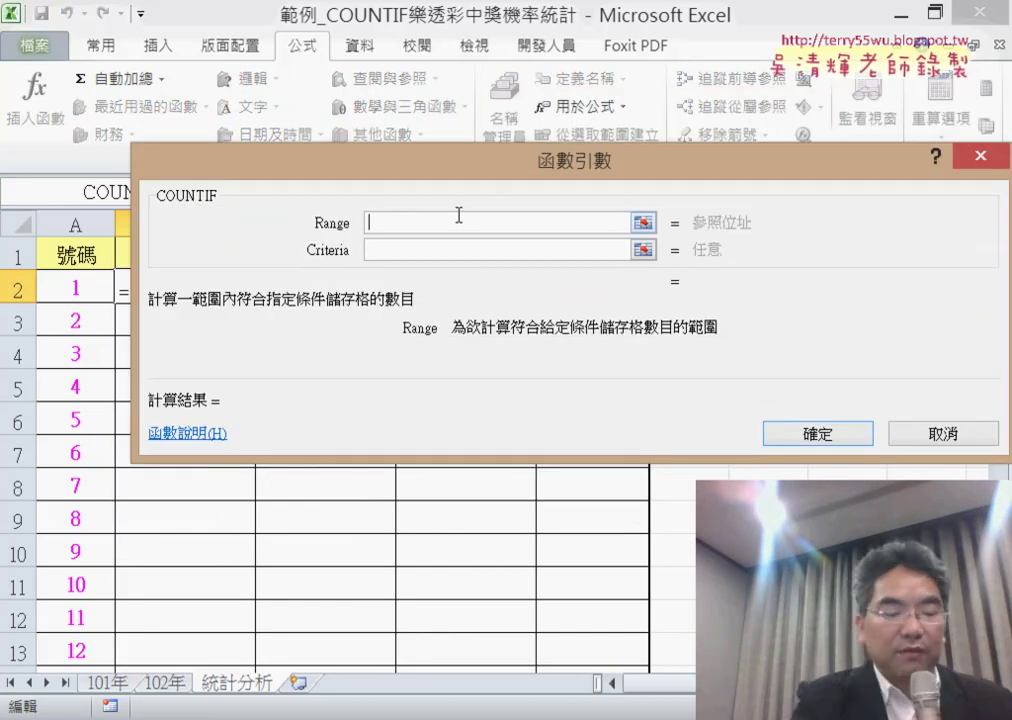
key("F3")
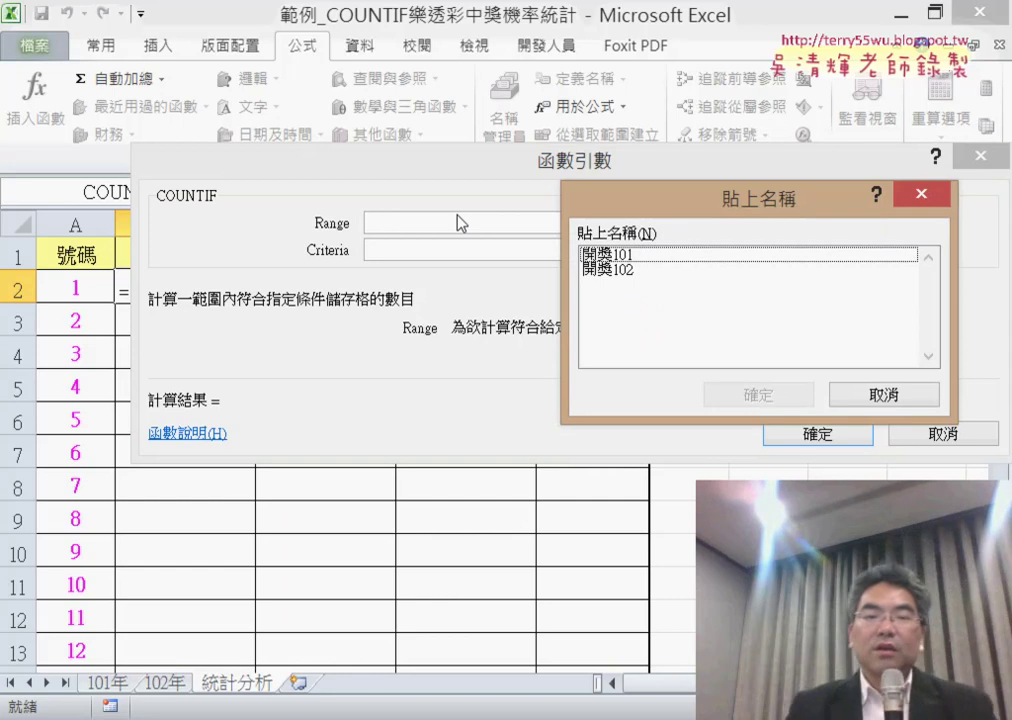
left_click(671, 258)
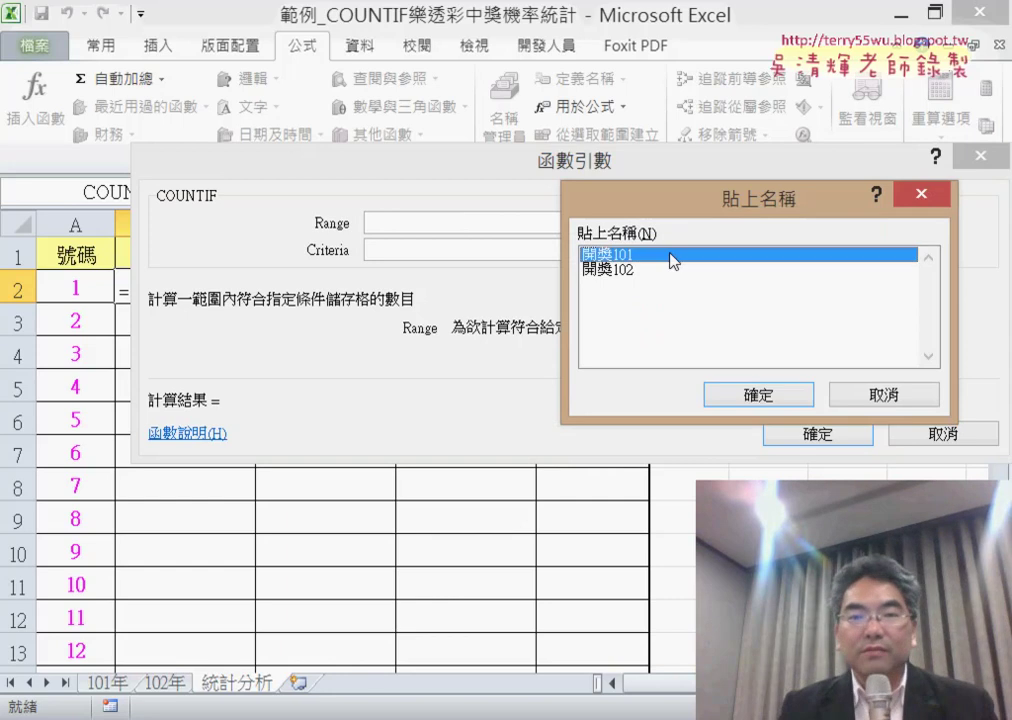
left_click(716, 394)
left_click(437, 262)
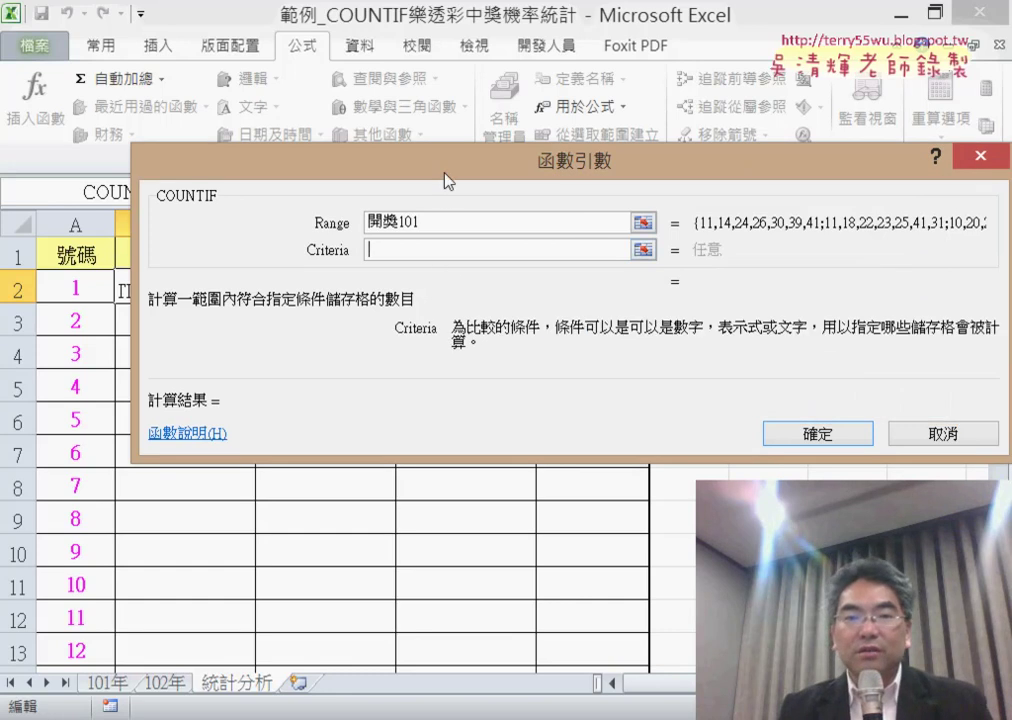
mouse_move(445, 178)
left_mouse_down()
mouse_move(591, 188)
mouse_move(439, 181)
left_mouse_up()
left_click(90, 288)
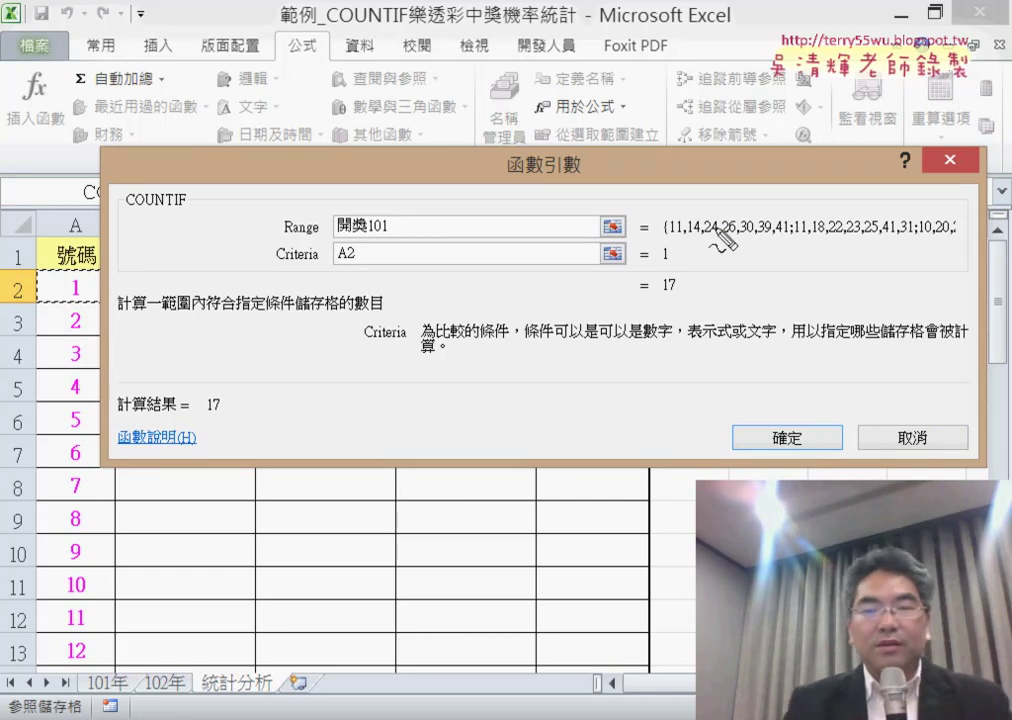
- Confirm =COUNTIF(開獎101,A2) in B2, which returns 17
left_click_drag(661, 240, 940, 240)
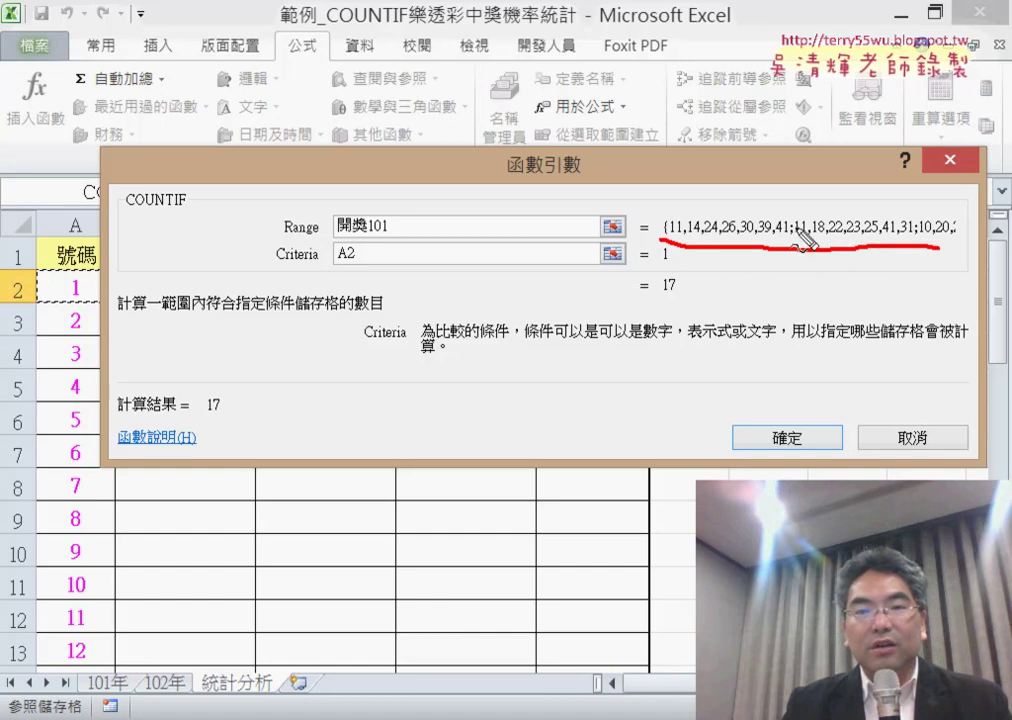
left_click_drag(632, 72, 617, 205)
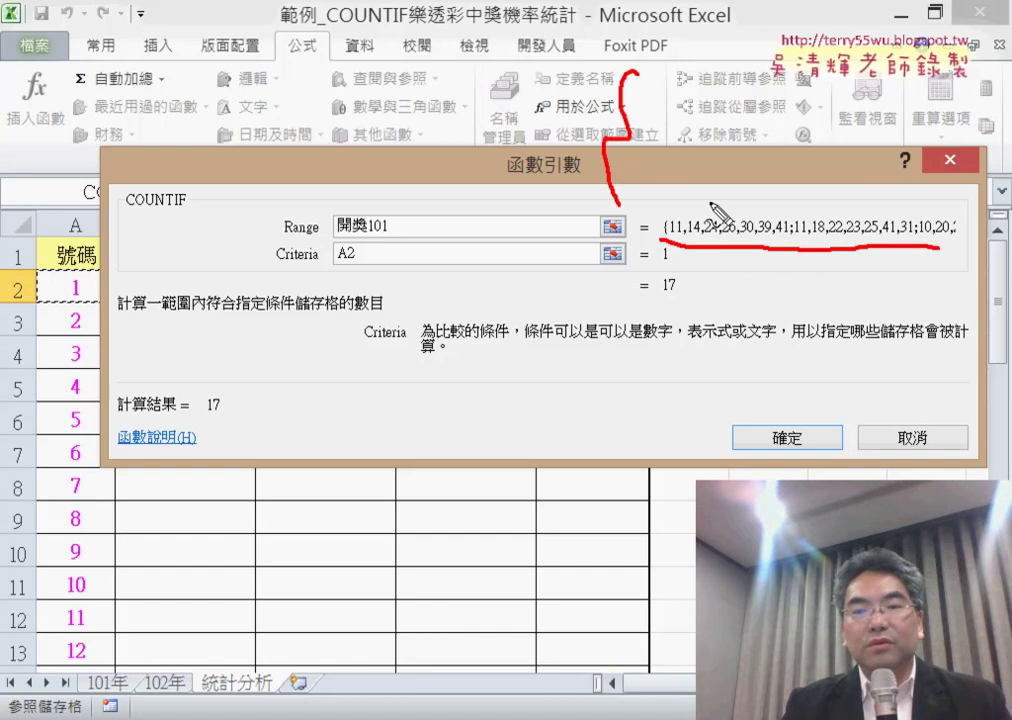
mouse_move(786, 181)
left_mouse_down()
mouse_move(783, 191)
mouse_move(825, 200)
left_mouse_up()
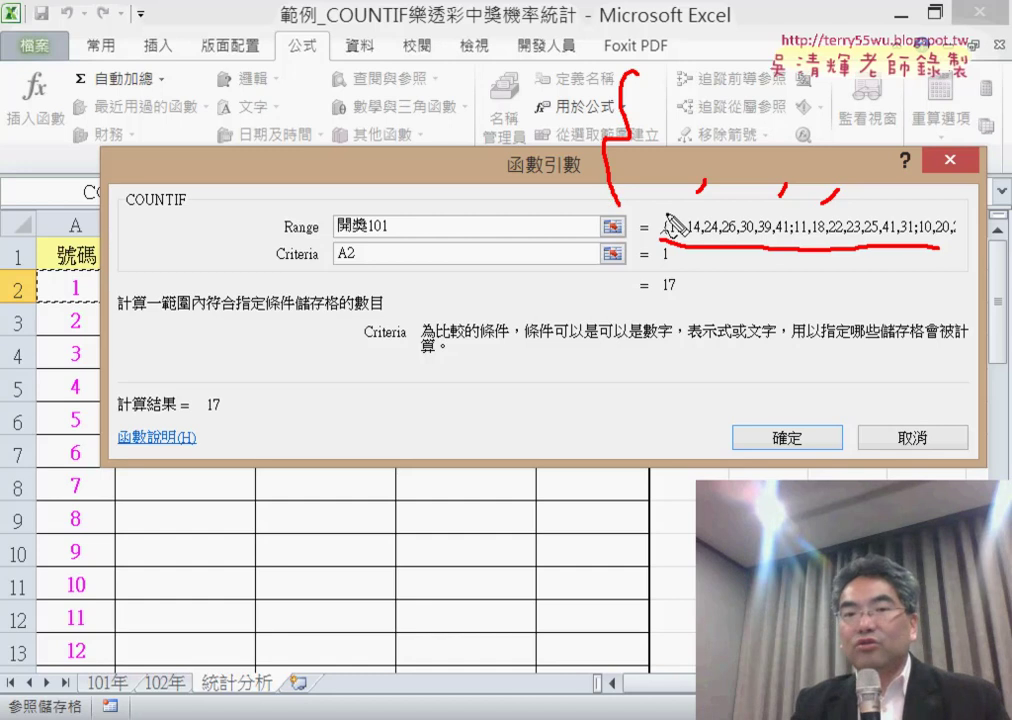
left_click(657, 258)
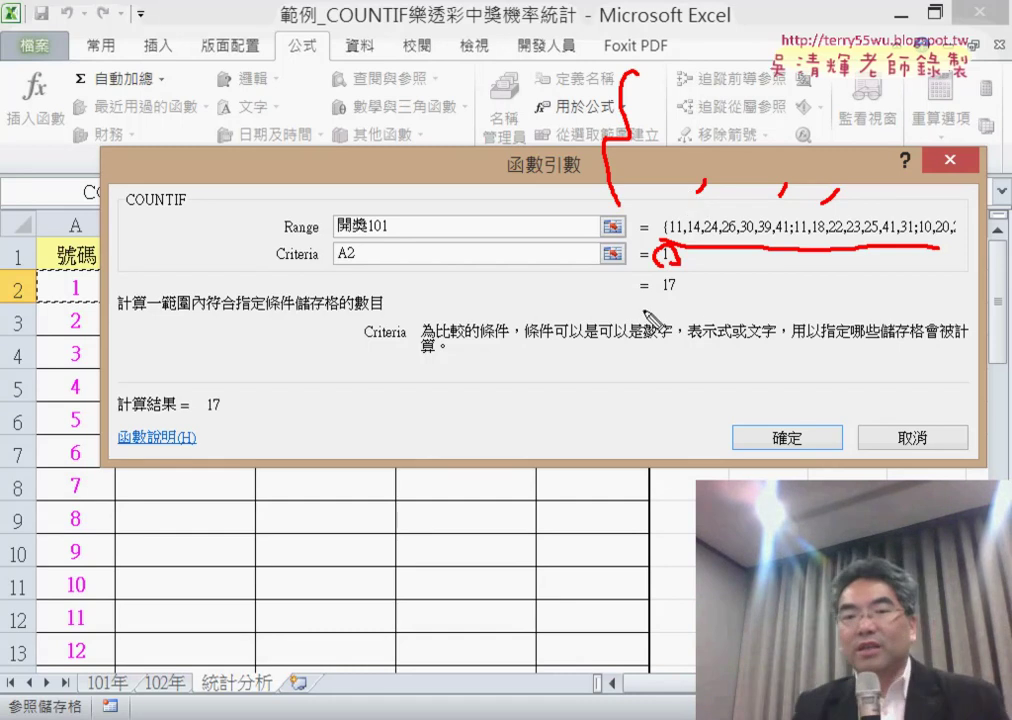
mouse_move(664, 300)
left_mouse_down()
mouse_move(689, 291)
mouse_move(664, 304)
left_mouse_up()
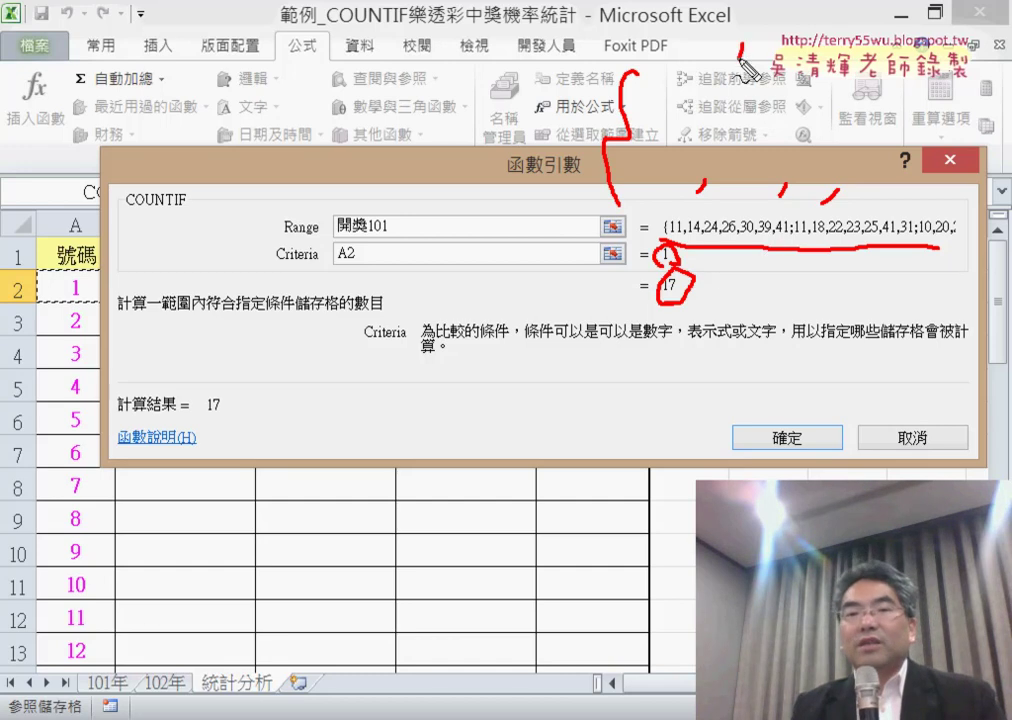
mouse_move(741, 78)
left_mouse_down()
mouse_move(760, 45)
mouse_move(767, 100)
mouse_move(826, 108)
left_mouse_up()
mouse_move(876, 82)
left_mouse_down()
mouse_move(860, 130)
mouse_move(812, 192)
mouse_move(836, 165)
mouse_move(852, 188)
mouse_move(872, 190)
mouse_move(898, 168)
mouse_move(882, 186)
left_mouse_up()
left_click_drag(820, 210, 875, 204)
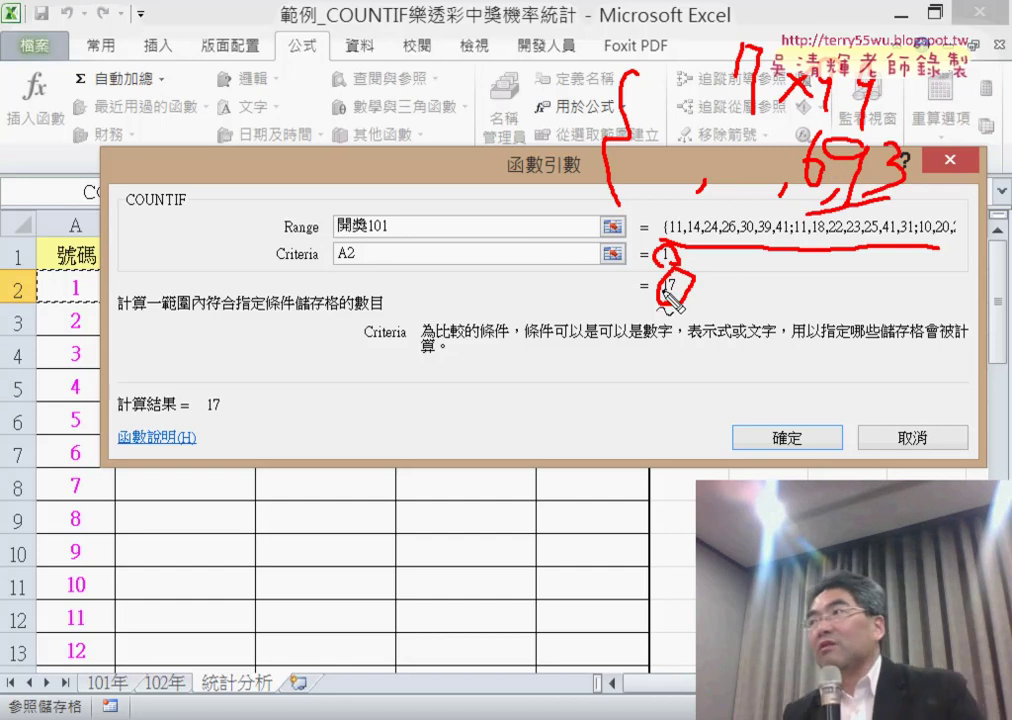
key("Escape")
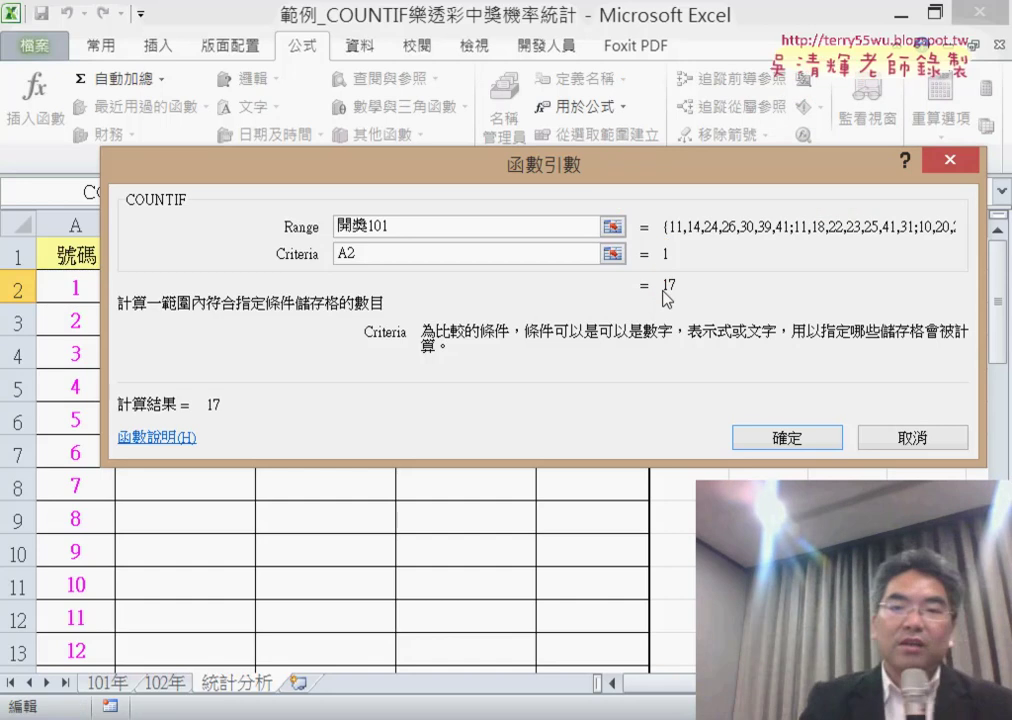
left_click(787, 437)
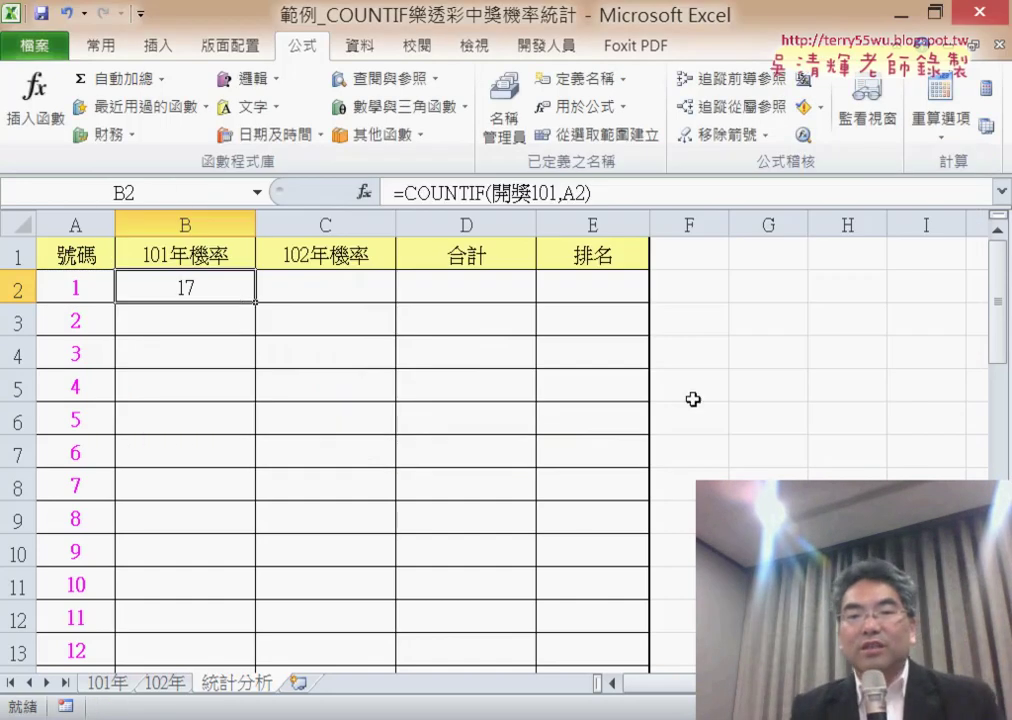
- Fill the count down column B, then append / to B2's formula to start a divisor
double_click(255, 304)
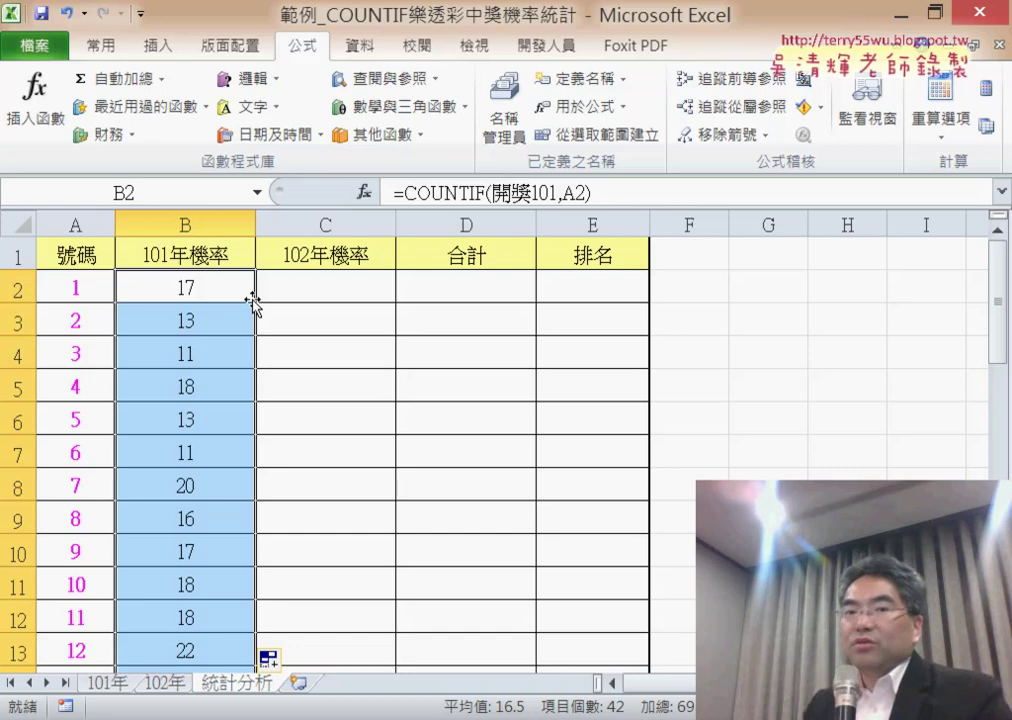
left_click(663, 194)
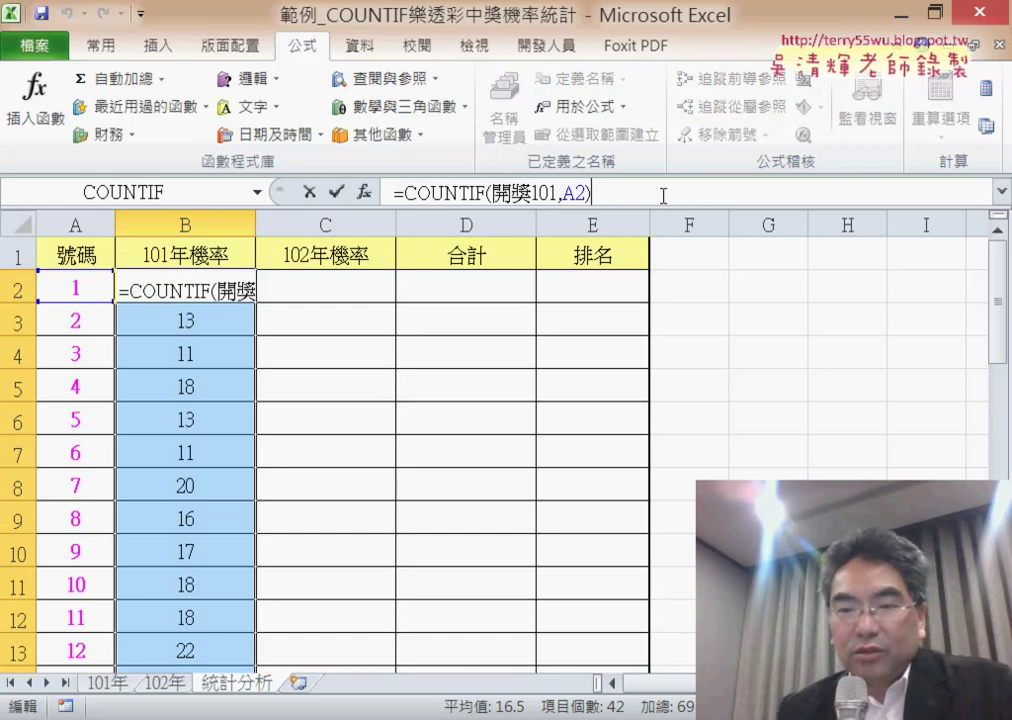
type("/")
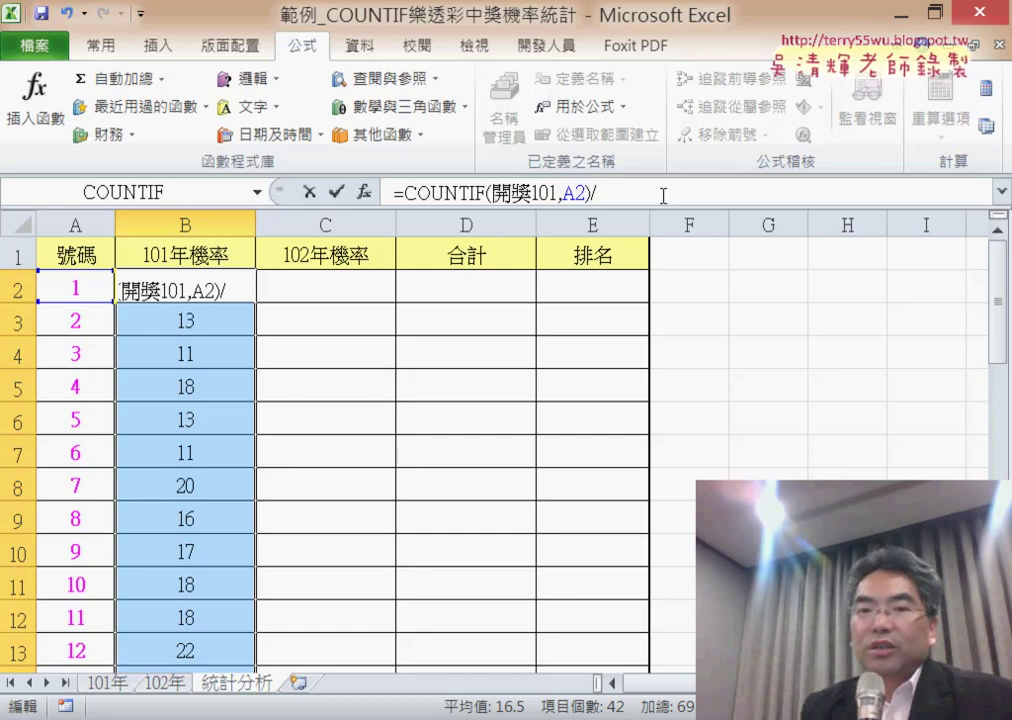
left_click(259, 194)
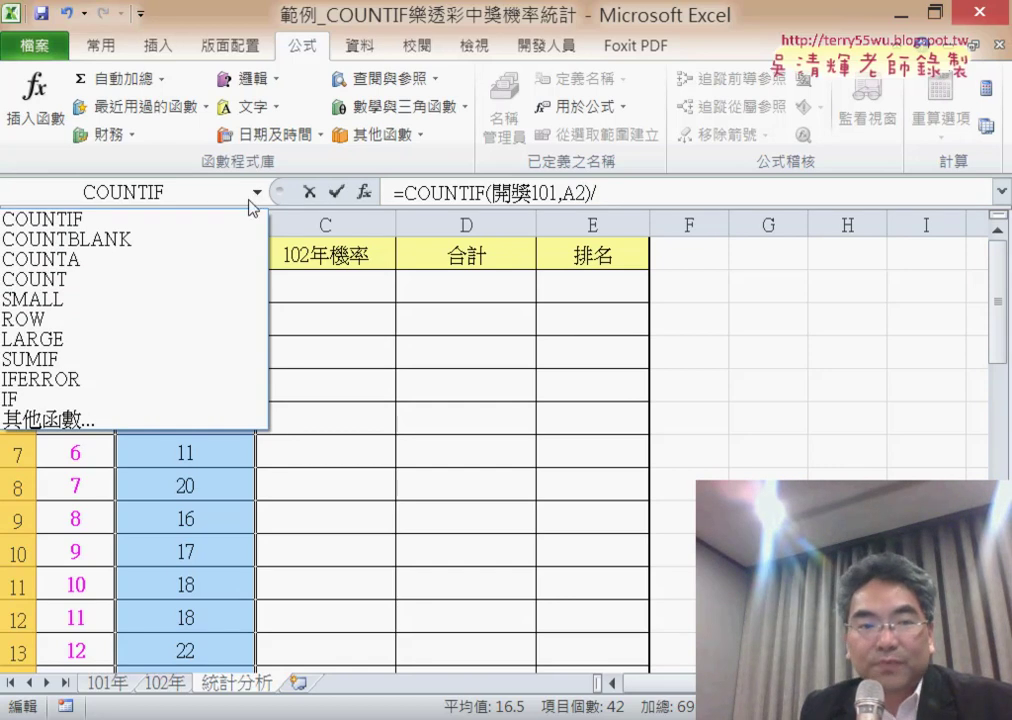
- Divide B2 by COUNT(開獎101), giving =COUNTIF(開獎101,A2)/COUNT(開獎101) = 0.024531025
left_click(212, 279)
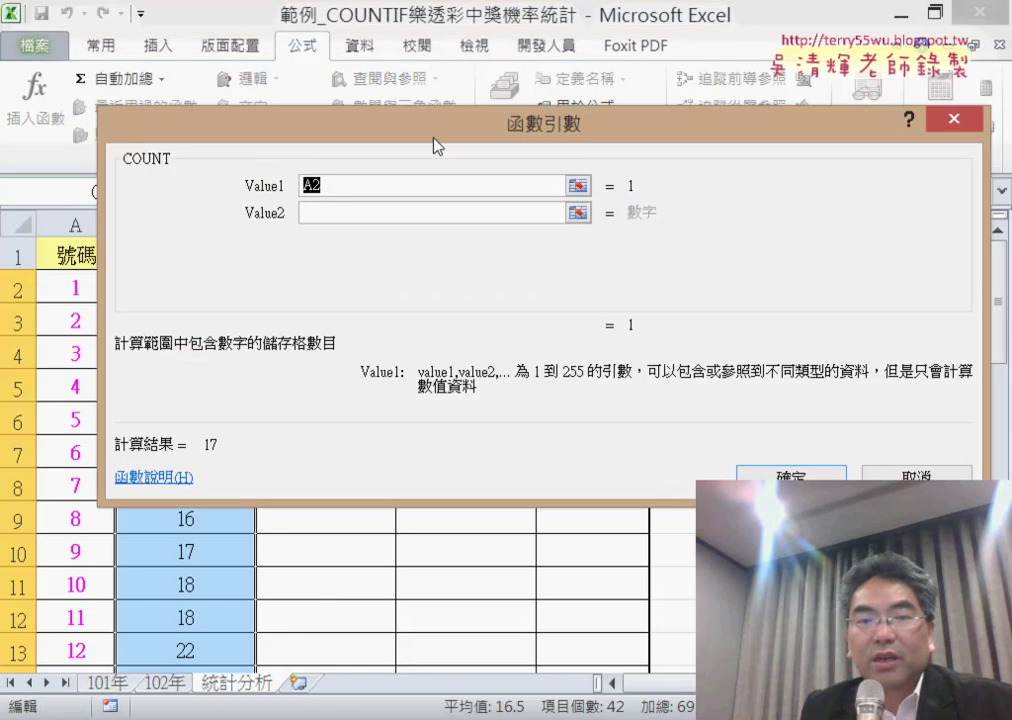
left_click_drag(437, 146, 505, 248)
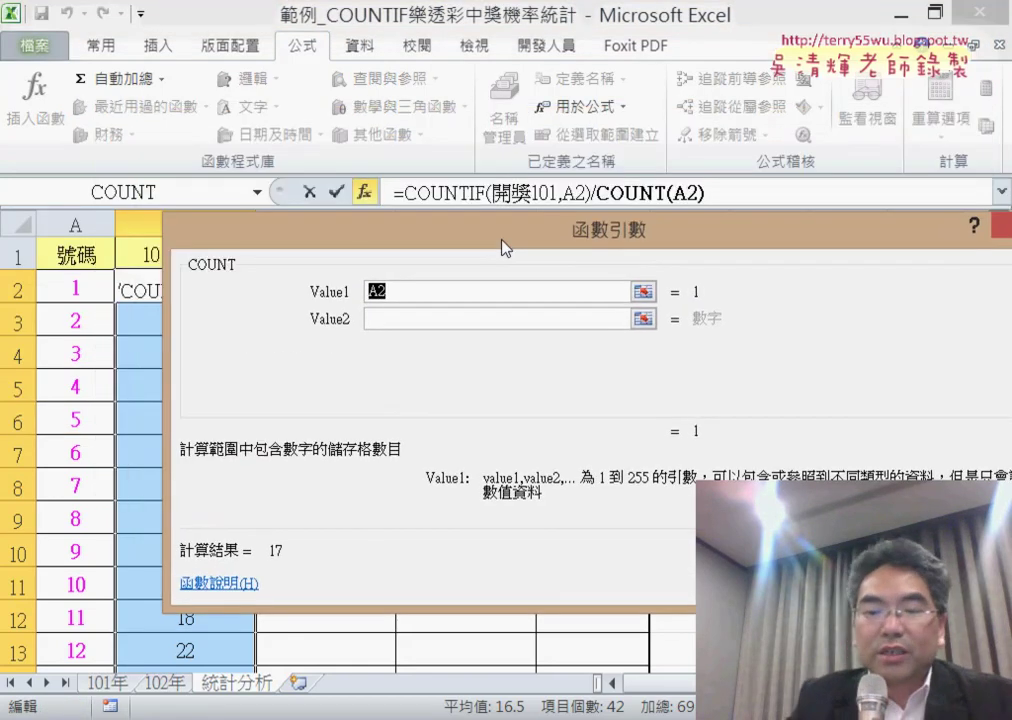
key("Delete")
key("F3")
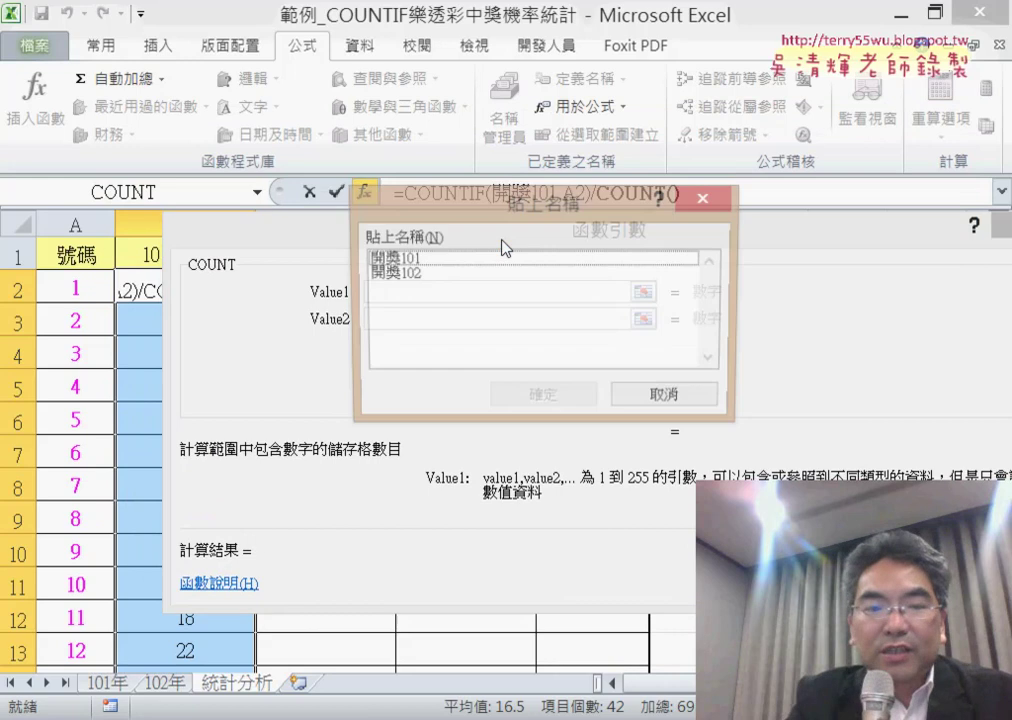
double_click(437, 262)
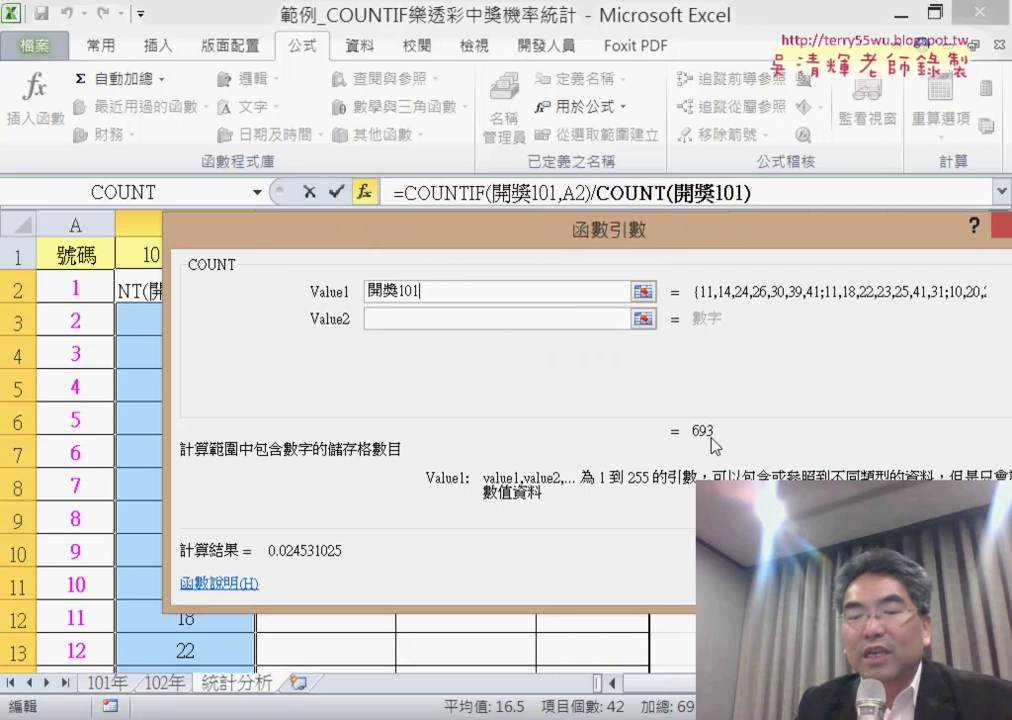
key("Return")
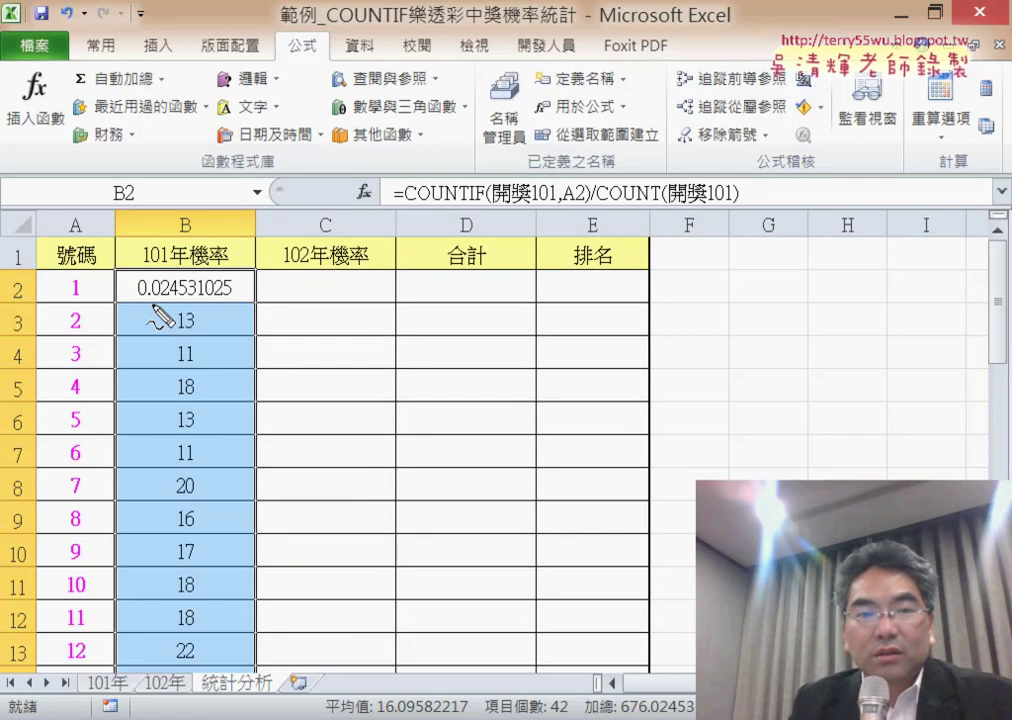
left_click_drag(142, 301, 221, 300)
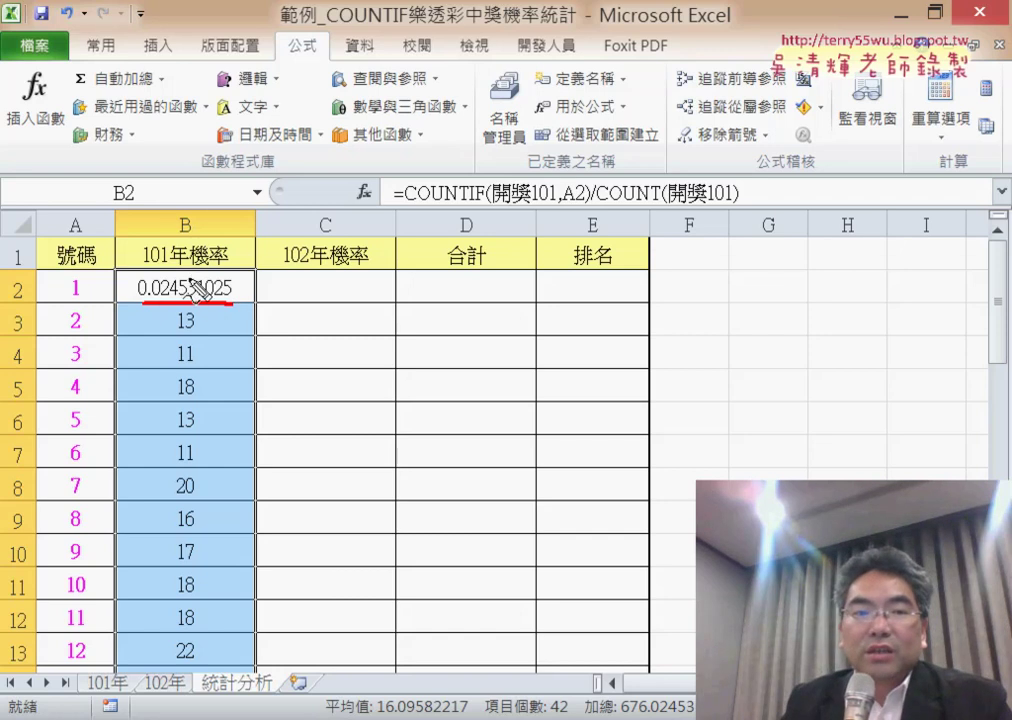
mouse_move(190, 280)
left_mouse_down()
mouse_move(190, 300)
mouse_move(228, 290)
left_mouse_up()
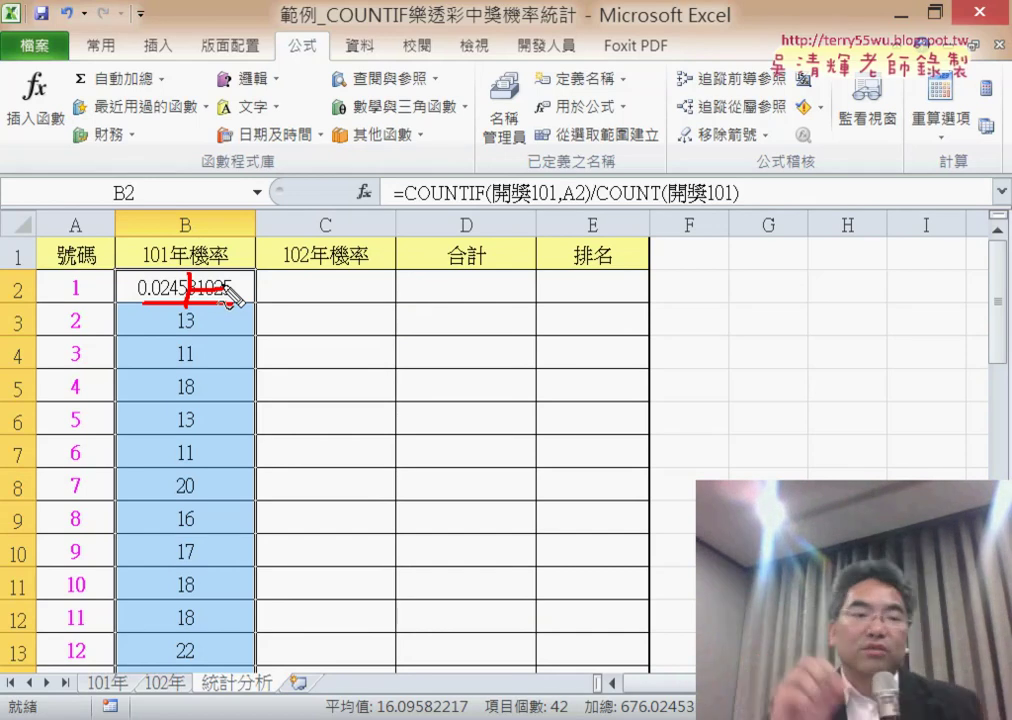
key("Escape")
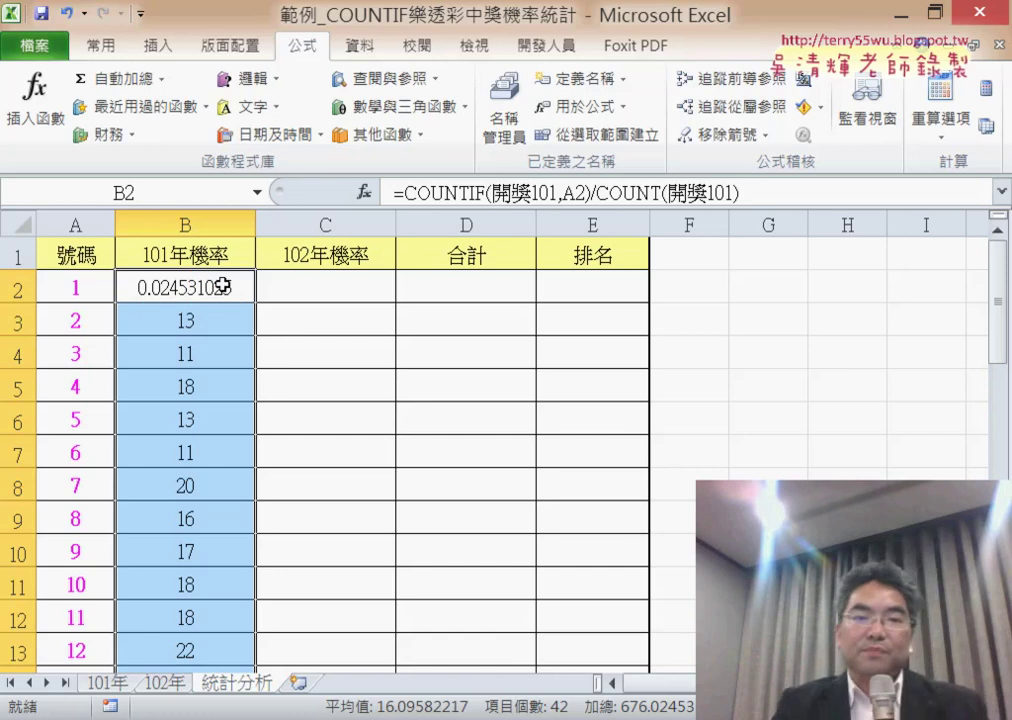
left_click(222, 286)
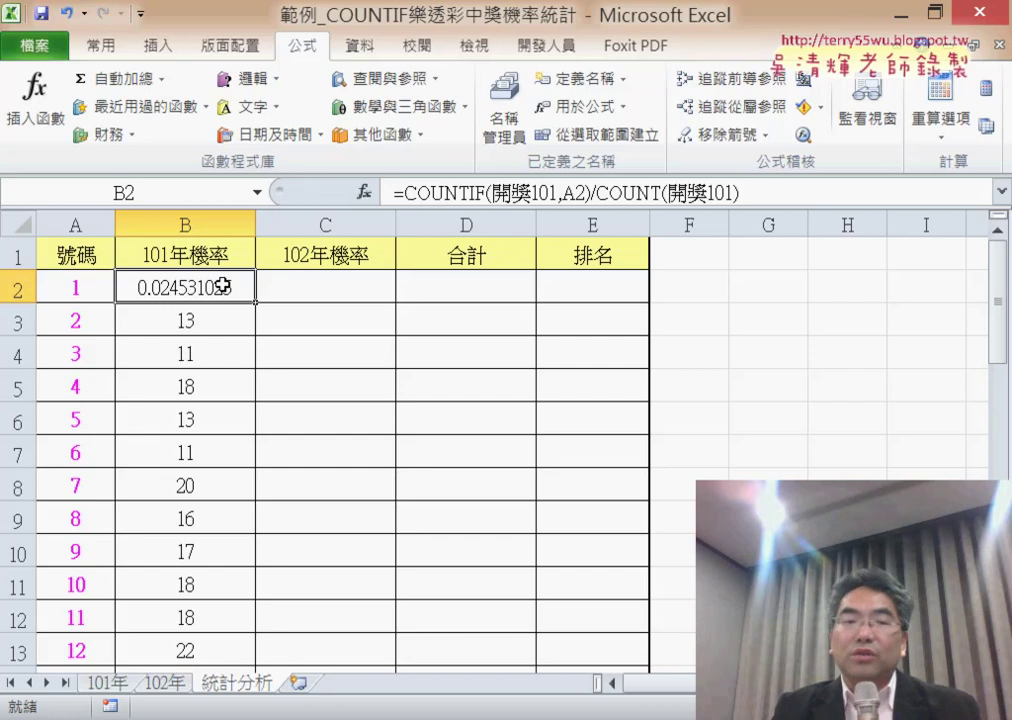
- Give B2 the custom number format ????? / 10000 so it shows 245 / 10000
right_click(228, 292)
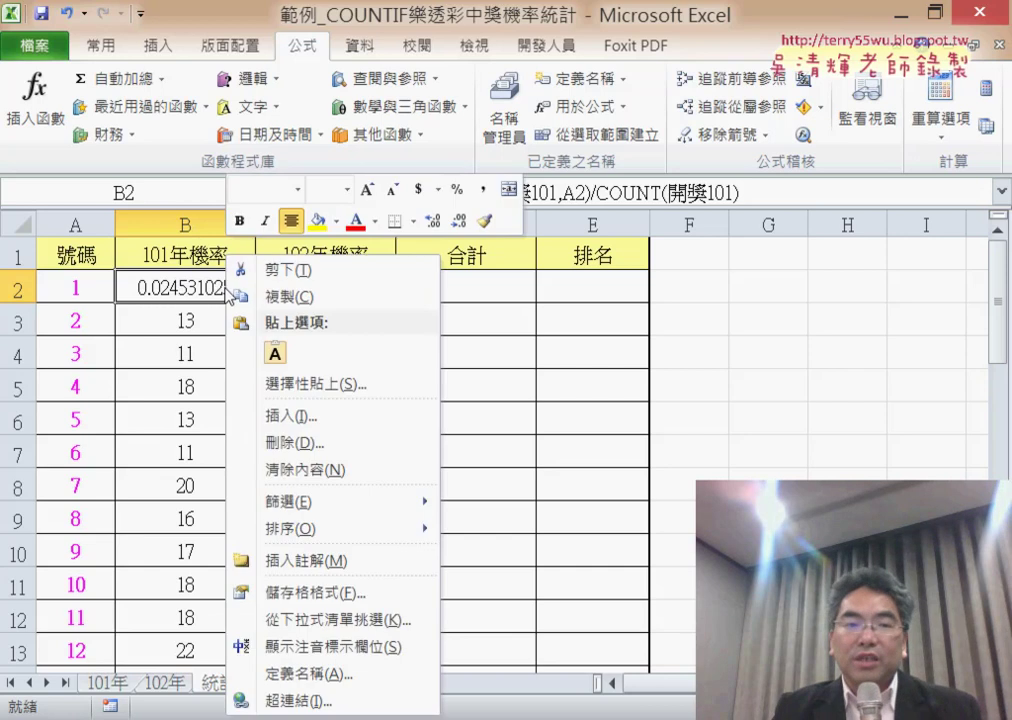
left_click(303, 596)
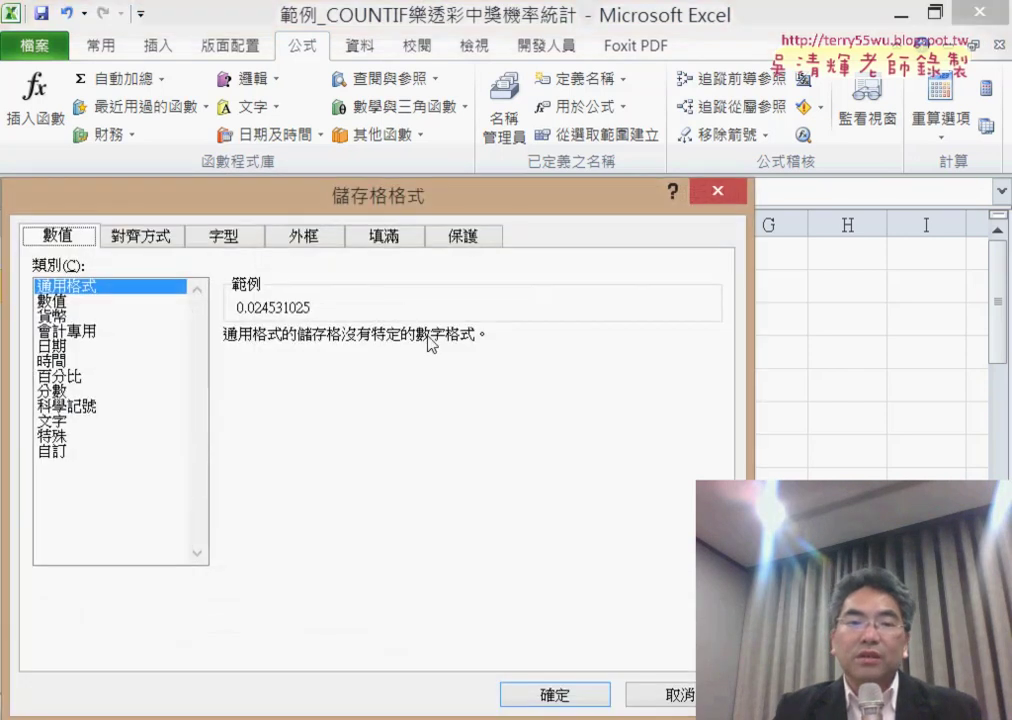
mouse_move(432, 208)
left_mouse_down()
mouse_move(910, 200)
mouse_move(712, 118)
left_mouse_up()
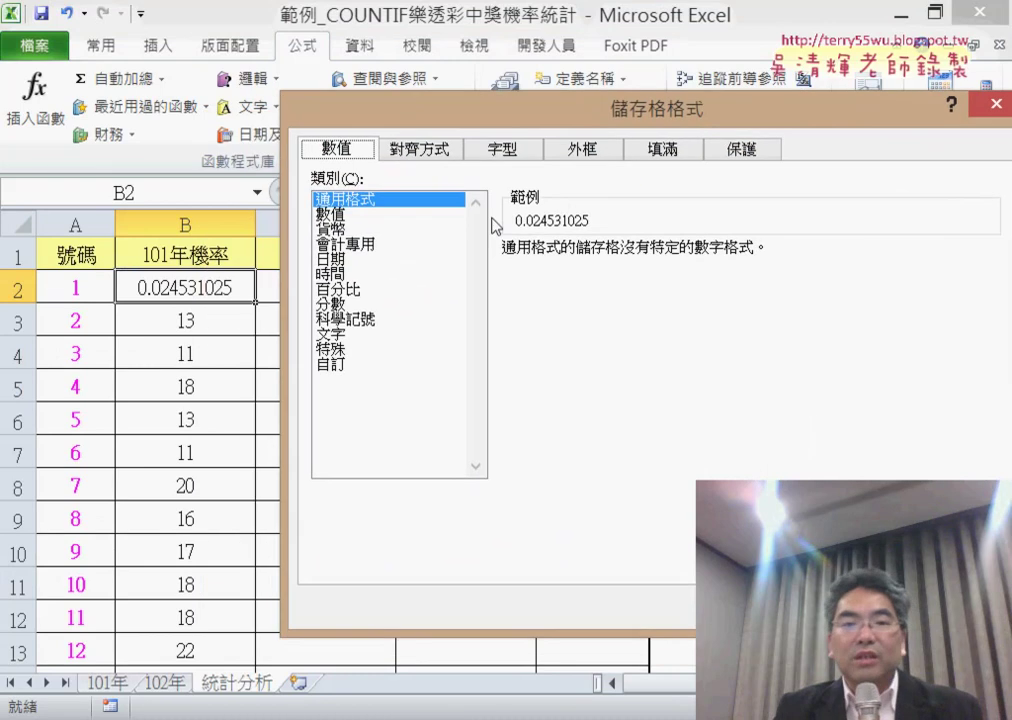
left_click(354, 366)
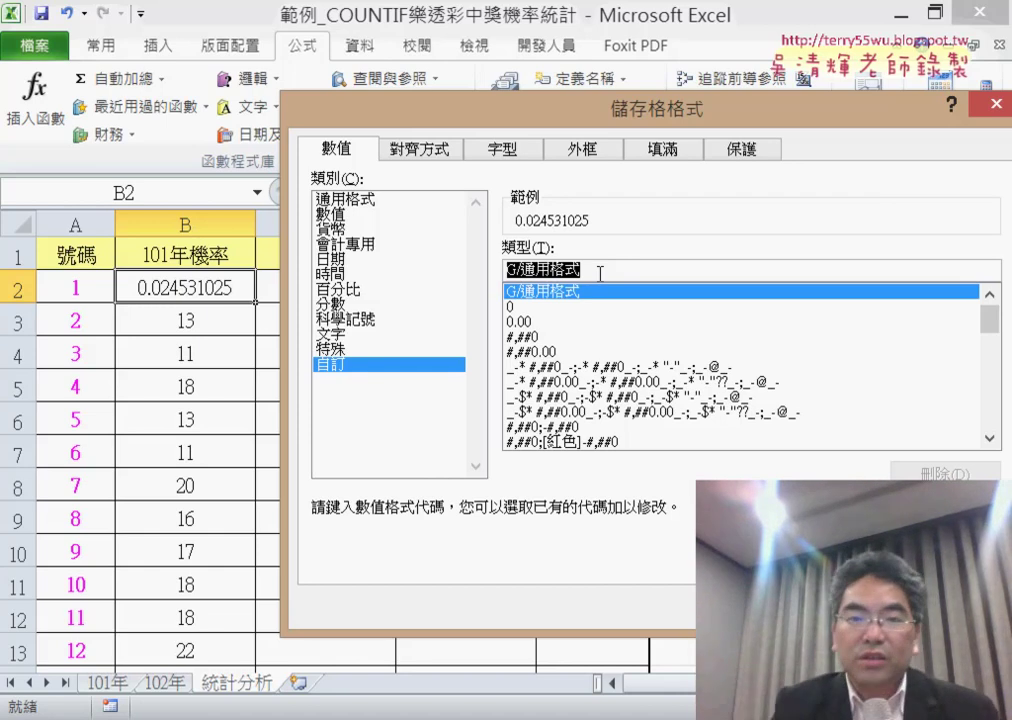
type("?????")
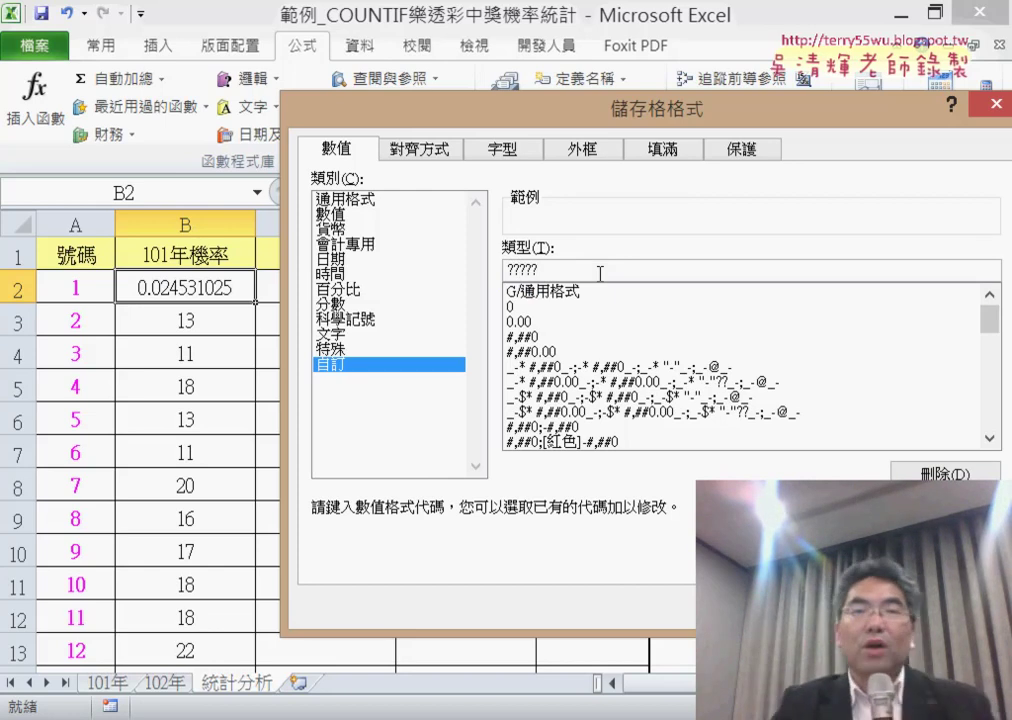
type(" /")
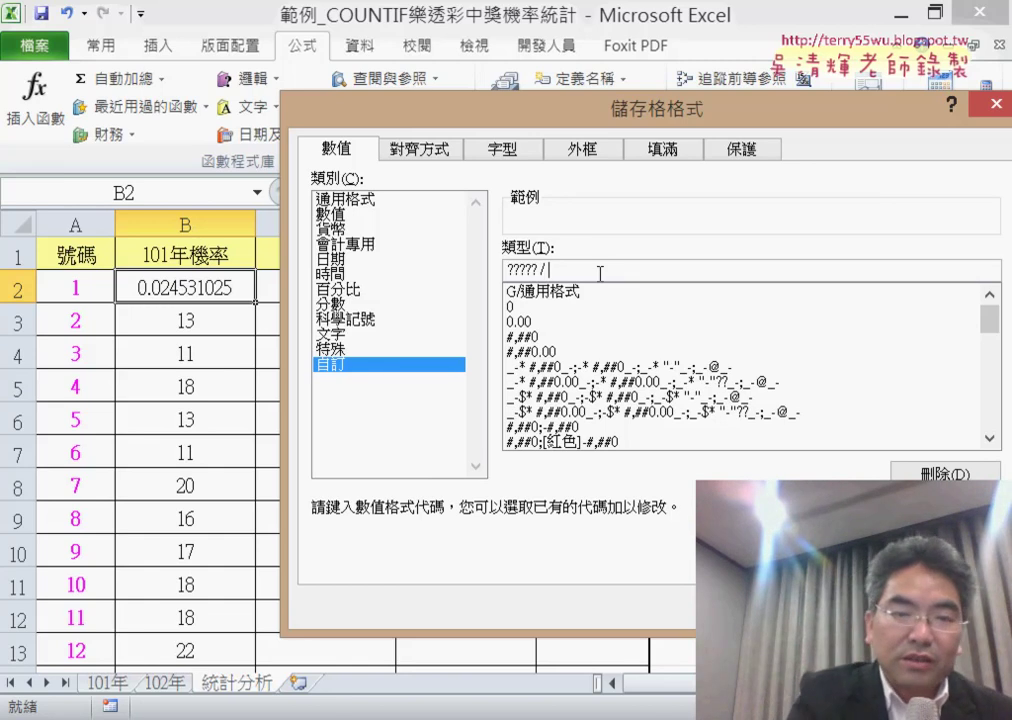
type(" 1")
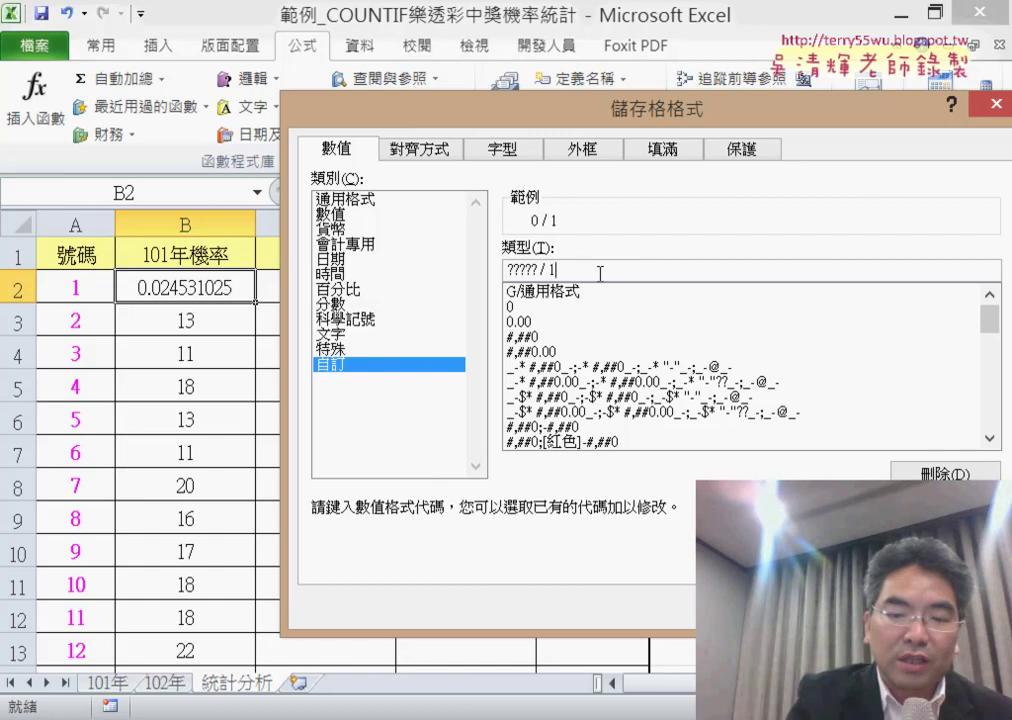
type("0000")
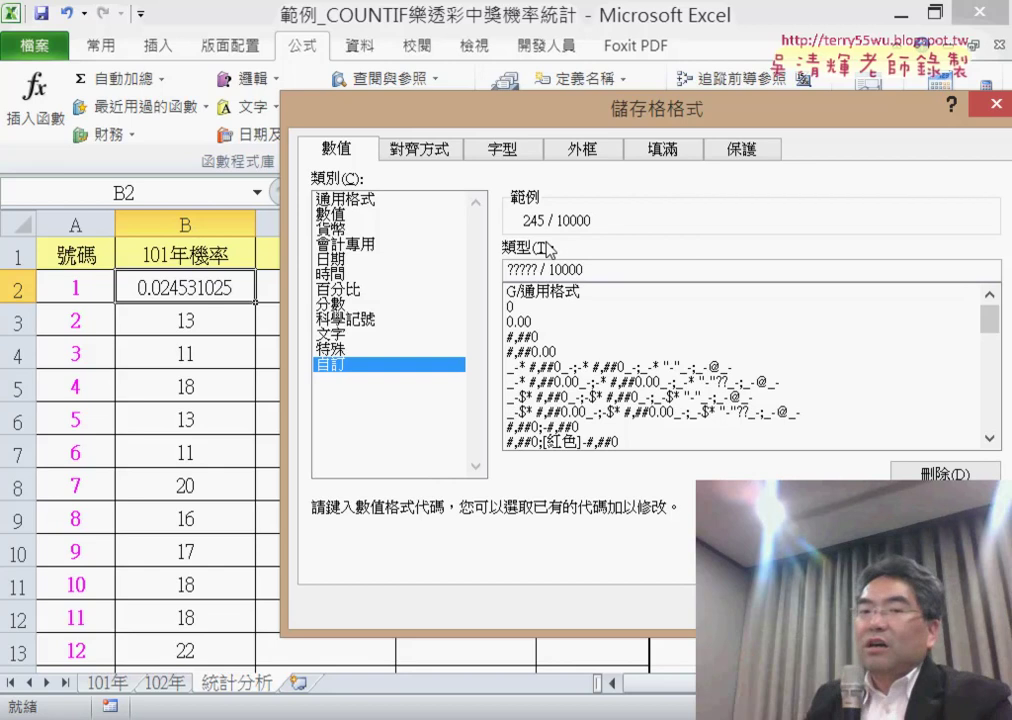
key("Return")
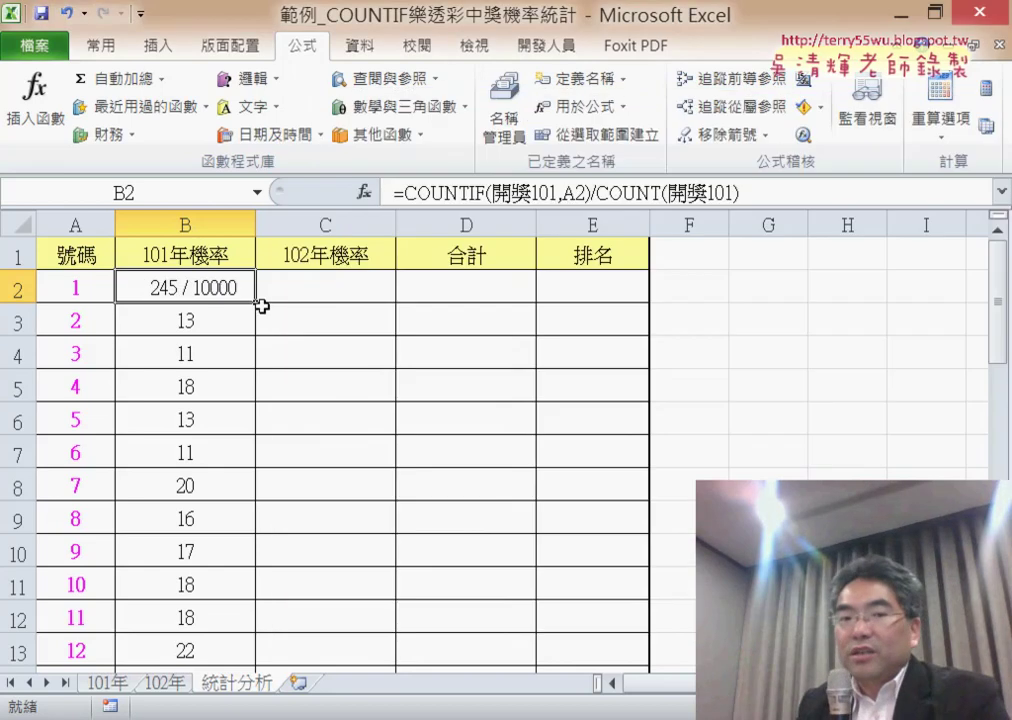
- Fill B2's formula down through B13 and copy B2's formula text
double_click(257, 304)
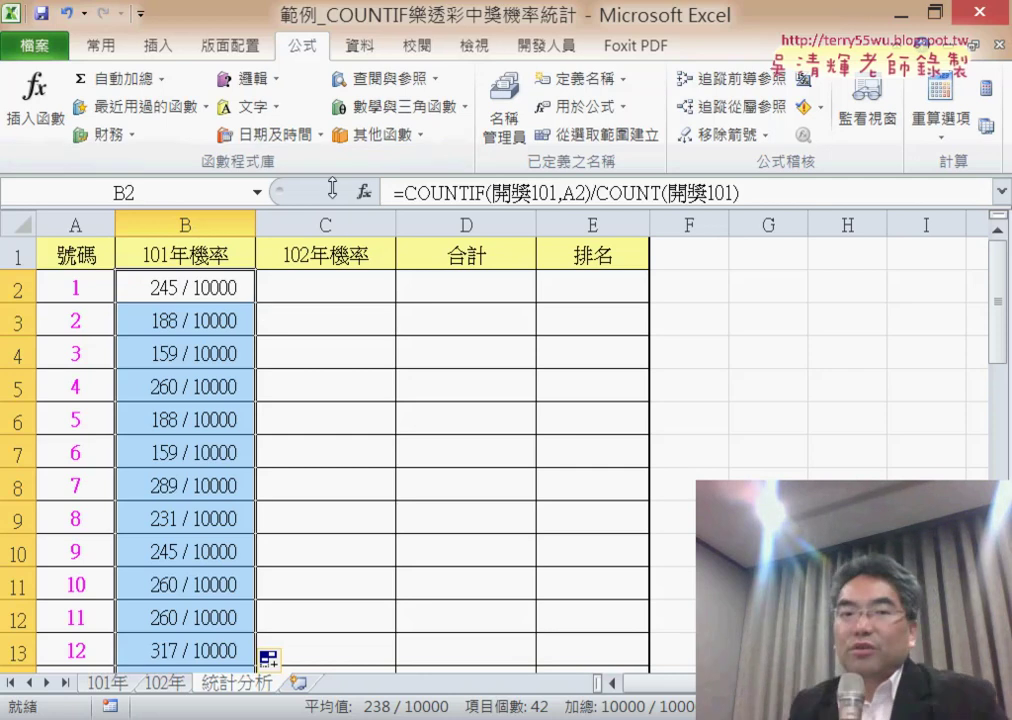
left_click(193, 289)
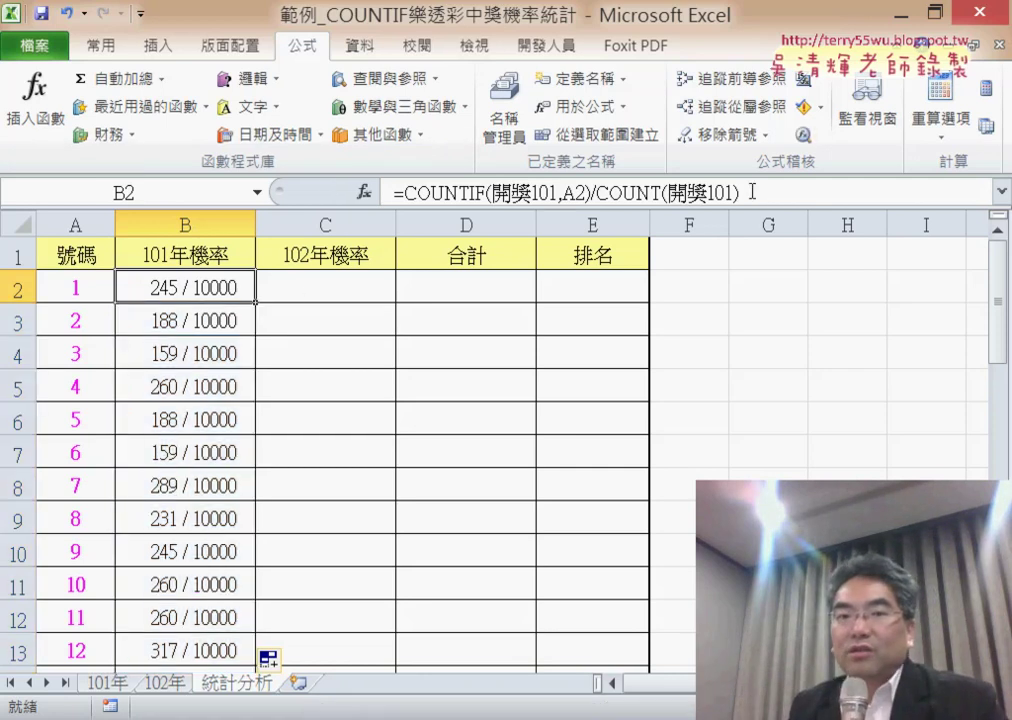
left_click_drag(752, 190, 395, 192)
right_click(480, 192)
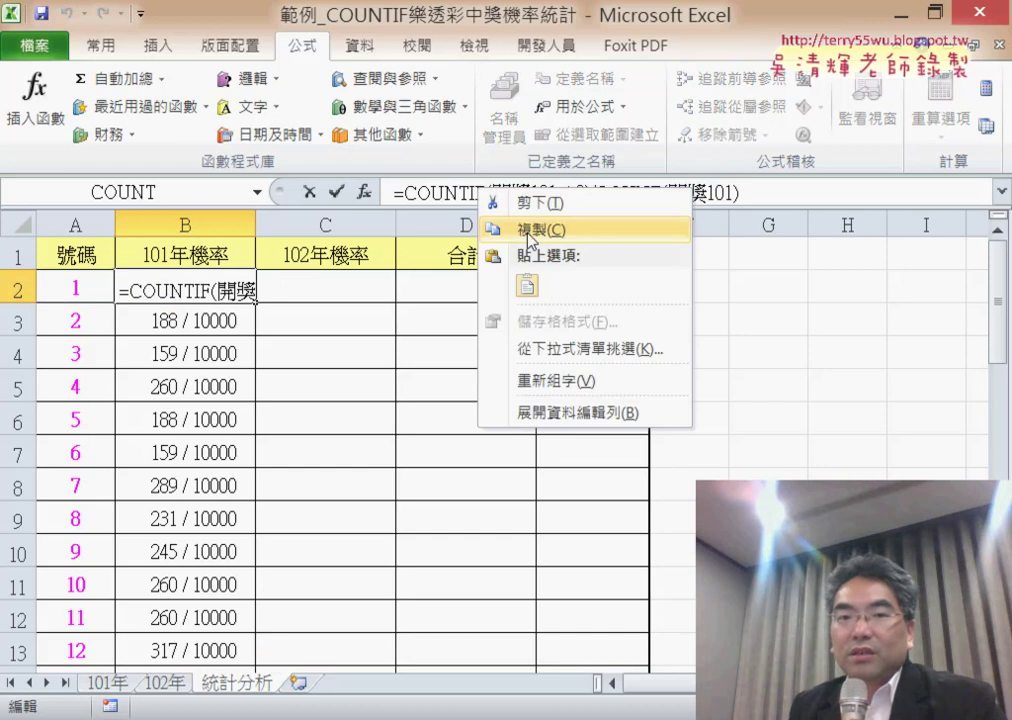
left_click(530, 232)
left_click(311, 193)
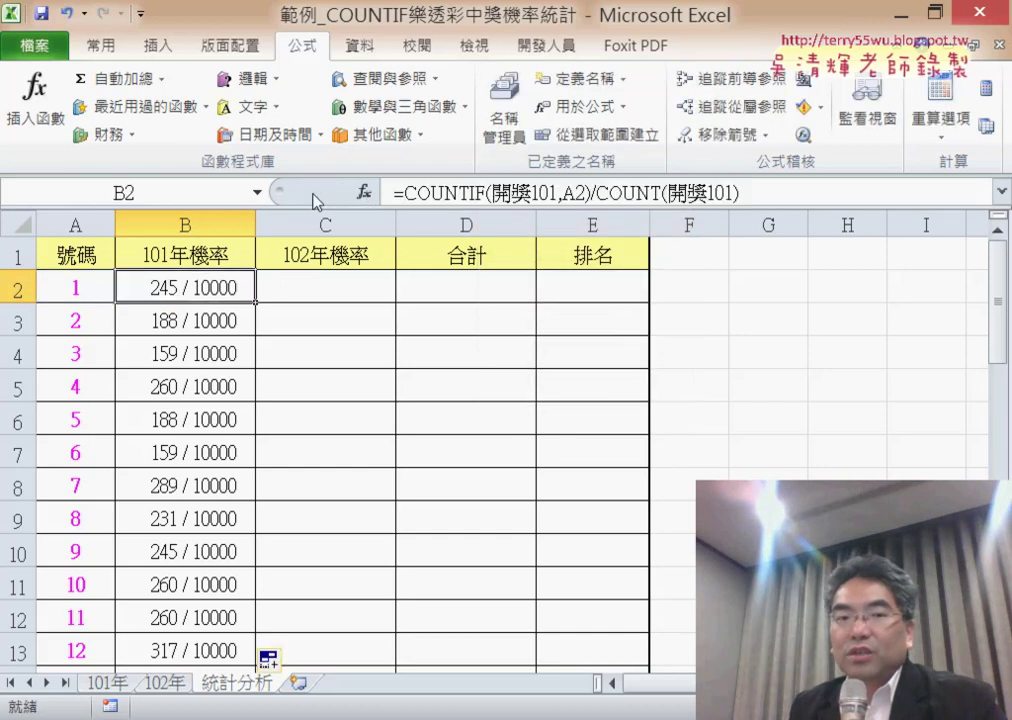
- Paste the formula into C2, changing both range names to 開獎102
left_click(332, 294)
left_click(422, 190)
right_click(424, 191)
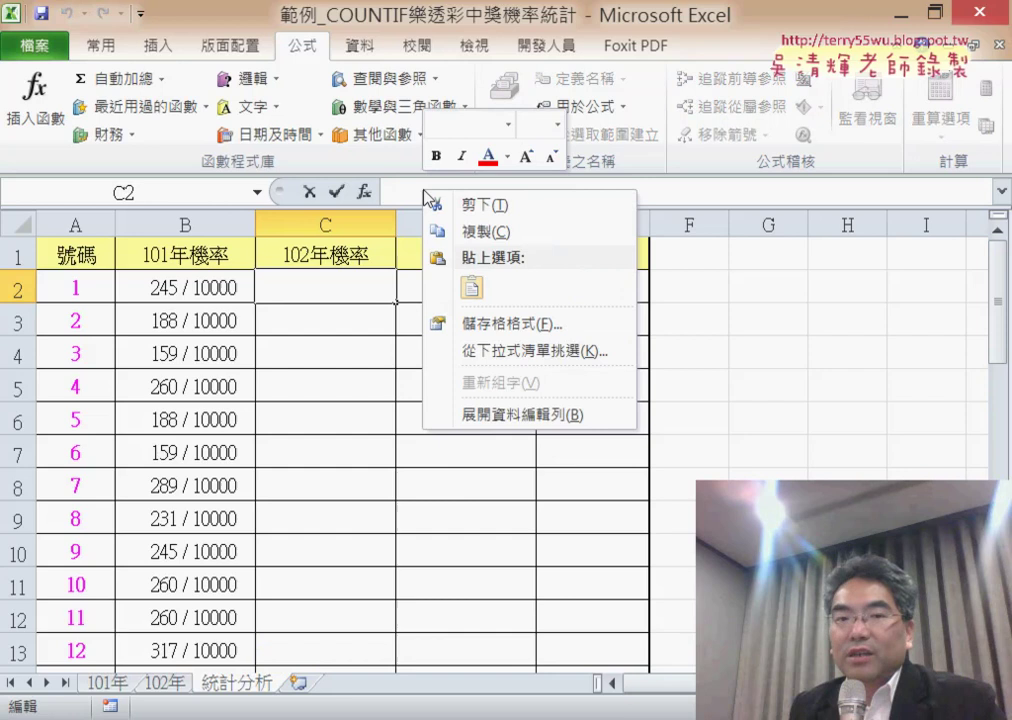
left_click(484, 288)
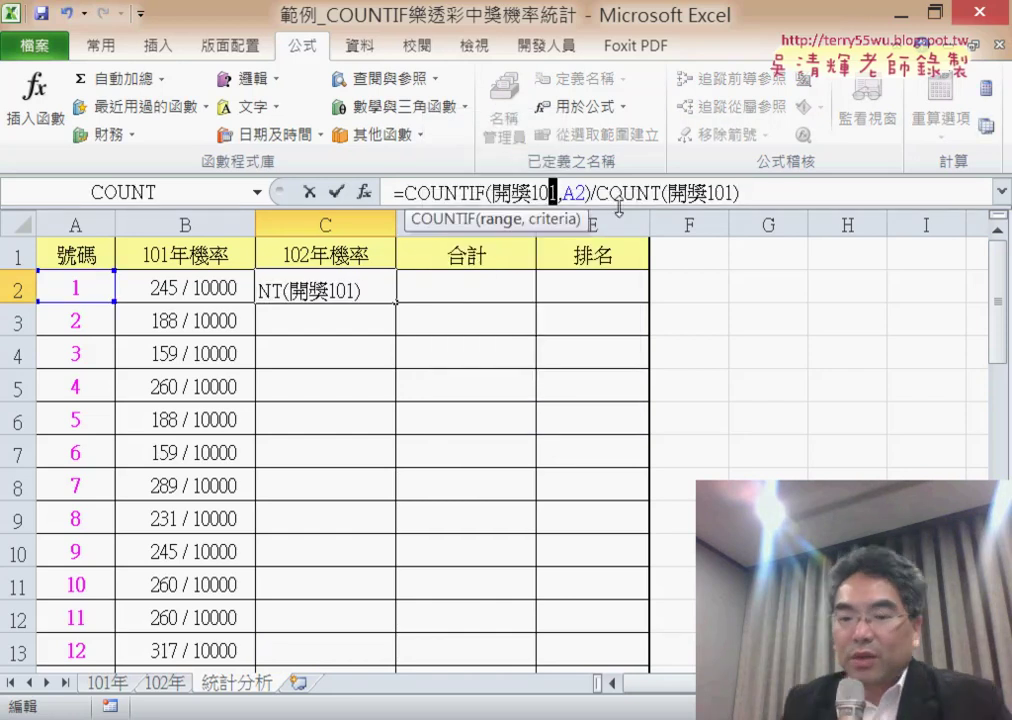
type("2")
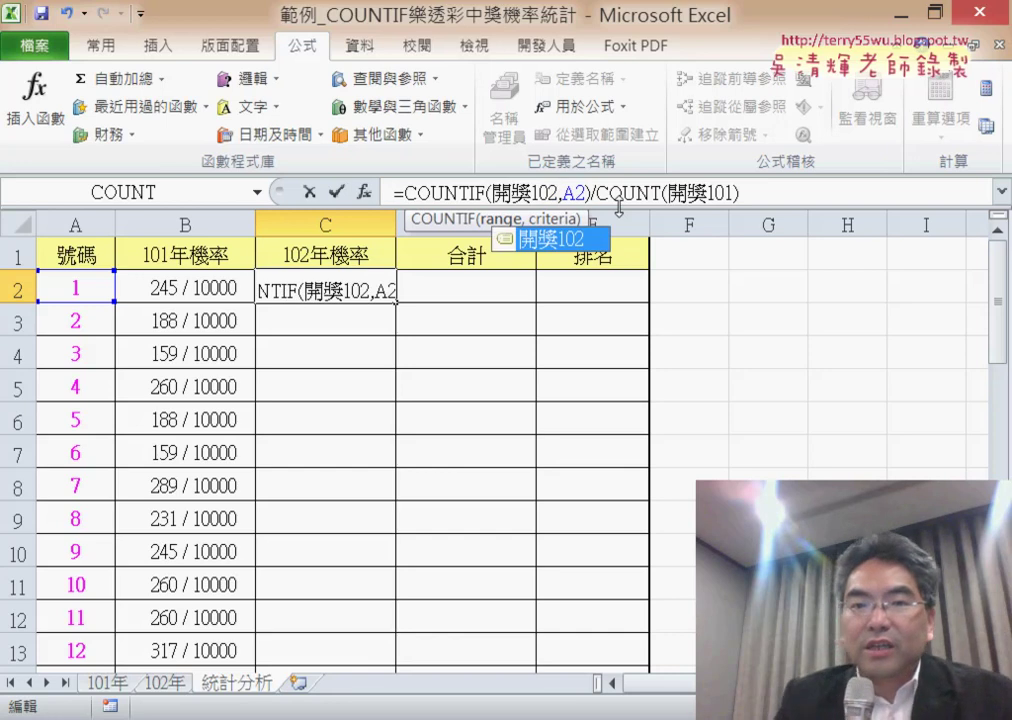
left_click_drag(725, 192, 735, 192)
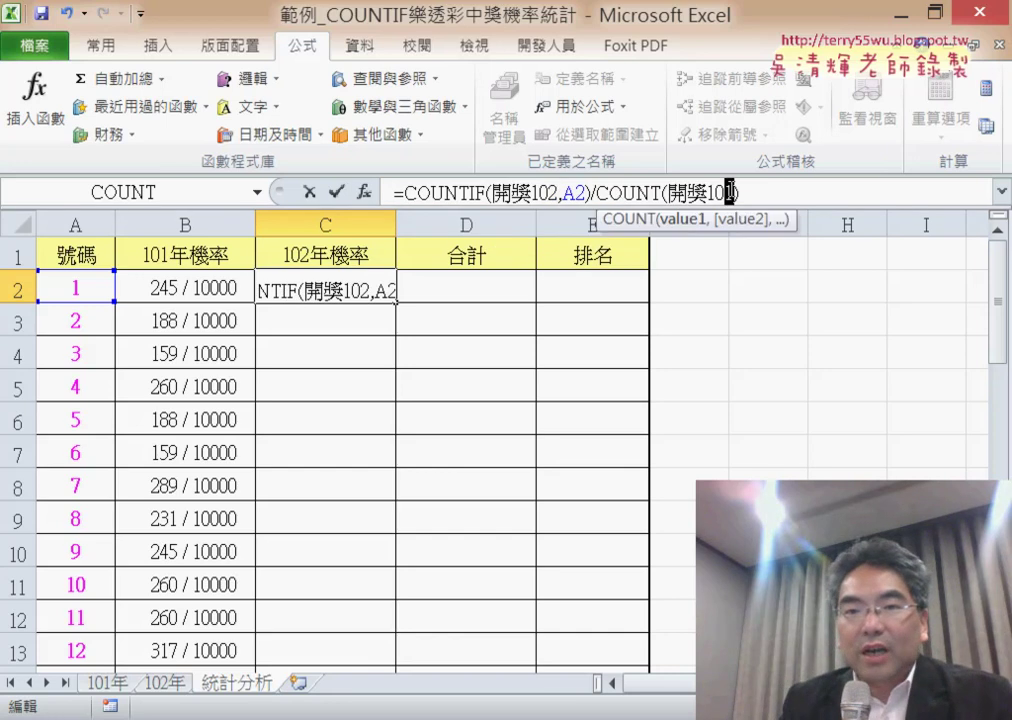
type("2")
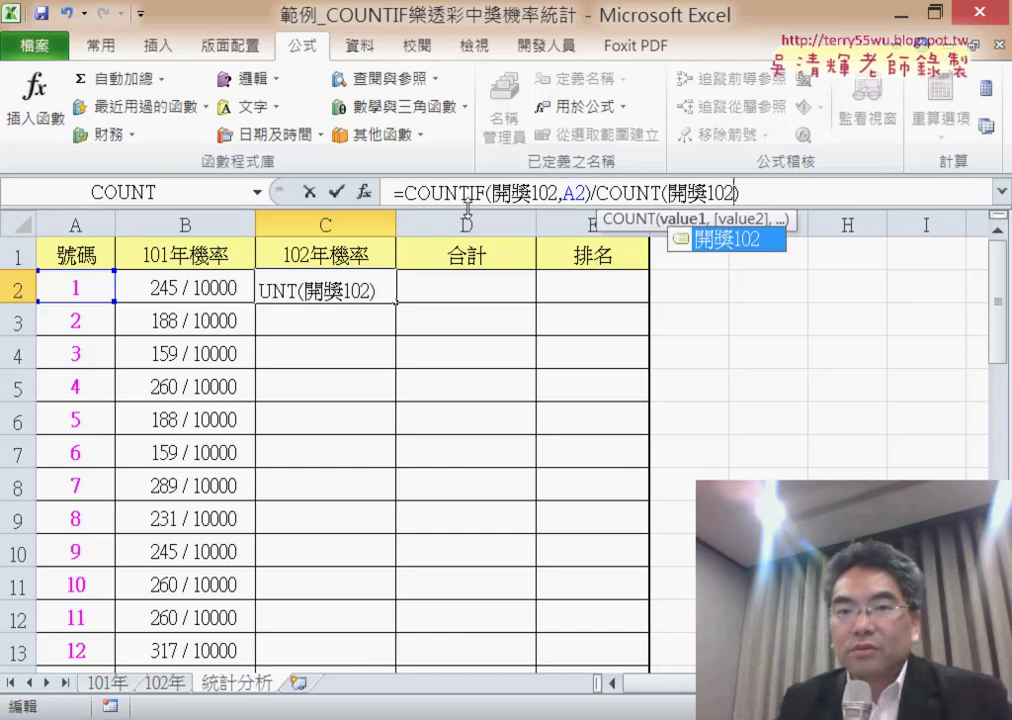
left_click(336, 191)
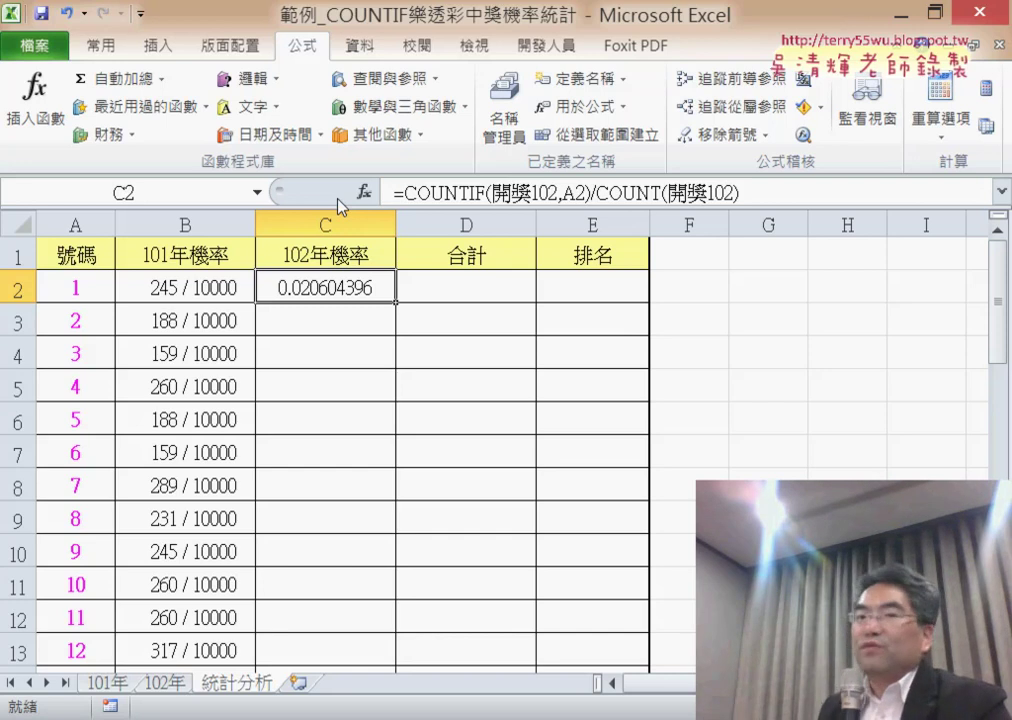
- Copy B2's format to C2 with Format Painter and fill C2 down the 102年機率 column
left_click(222, 287)
left_click(97, 47)
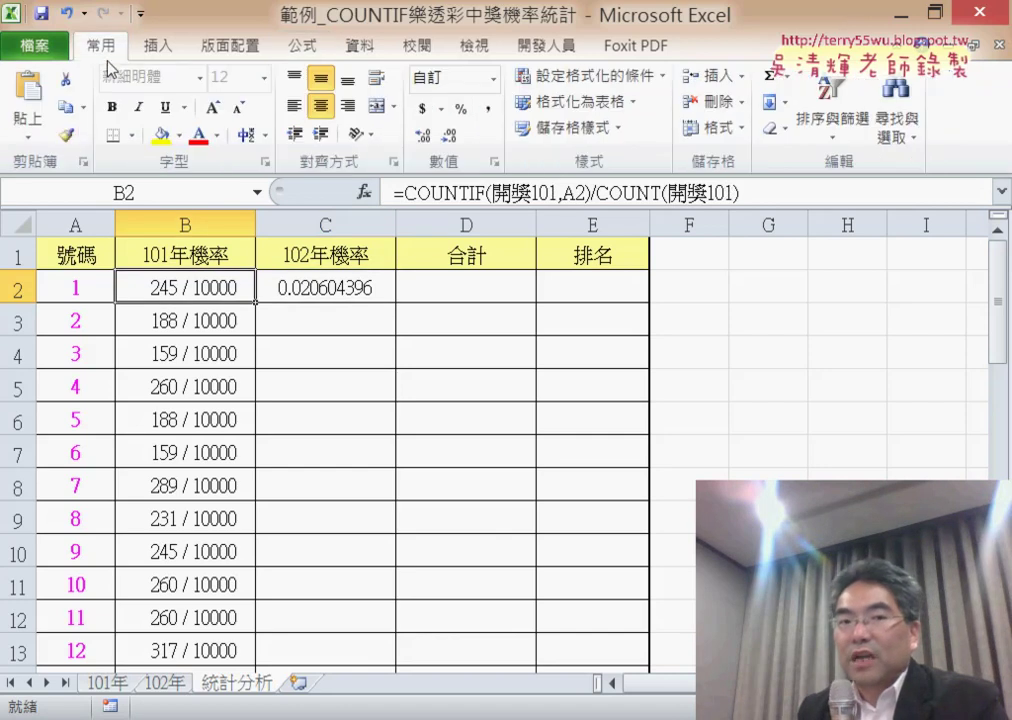
left_click(66, 137)
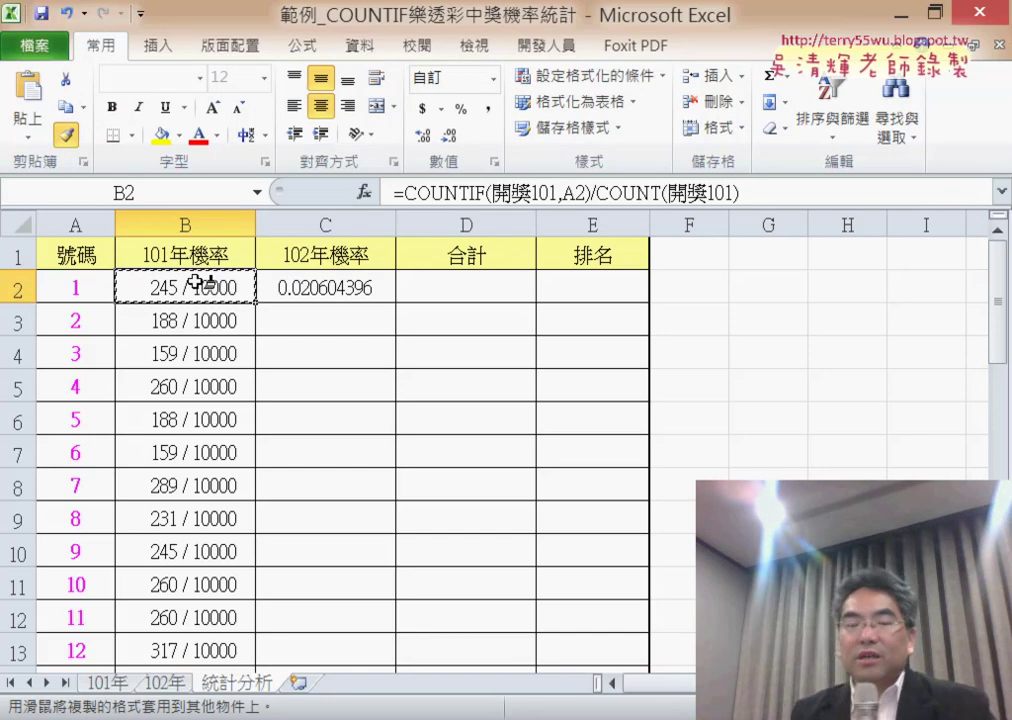
left_click(338, 287)
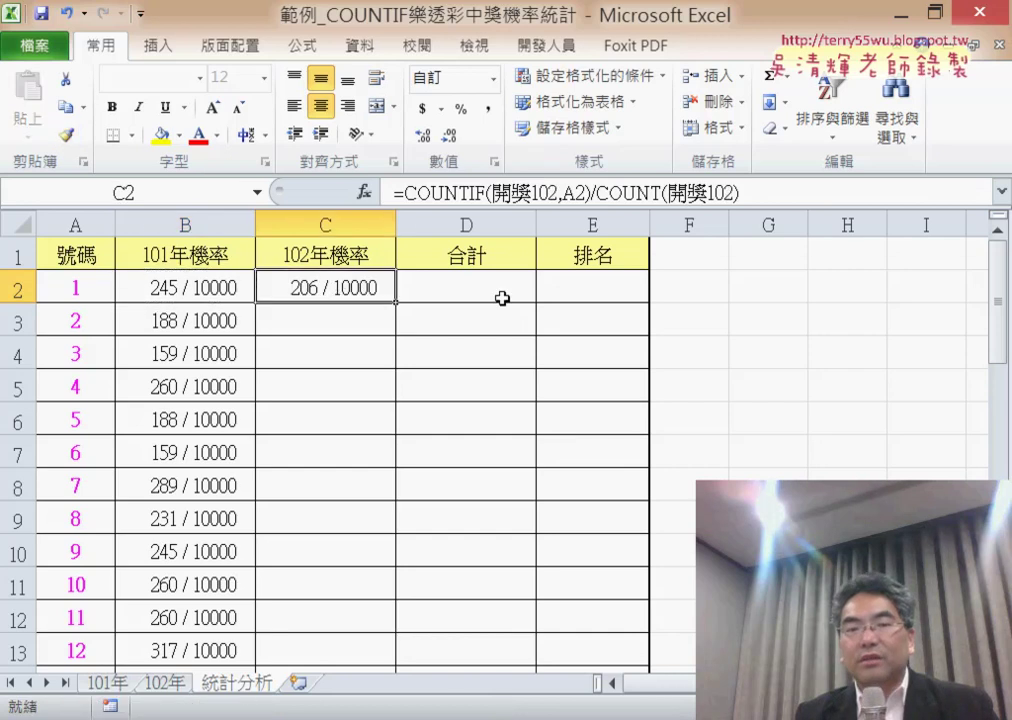
double_click(396, 301)
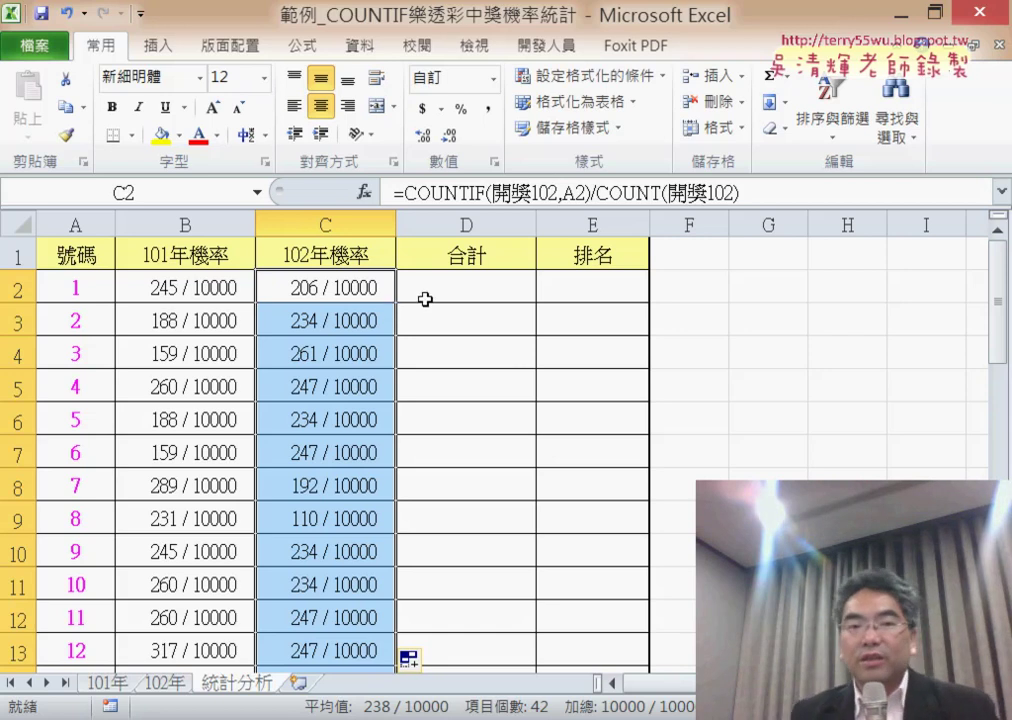
left_click(463, 295)
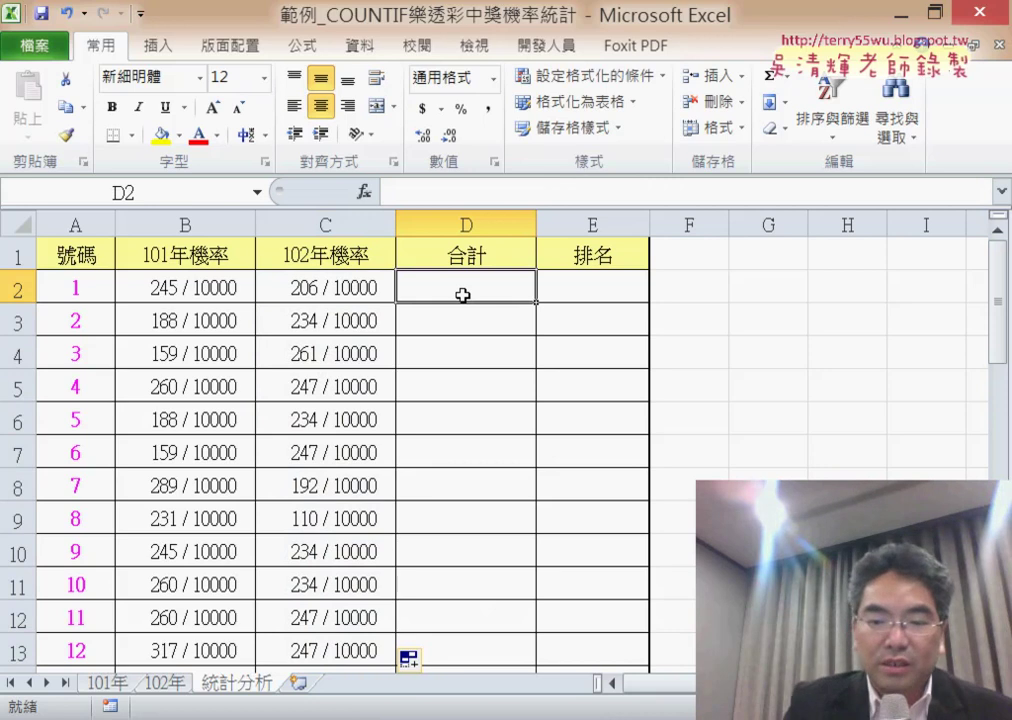
- Enter =B2+C2 in D2 and fill it down the 合計 column
type("=")
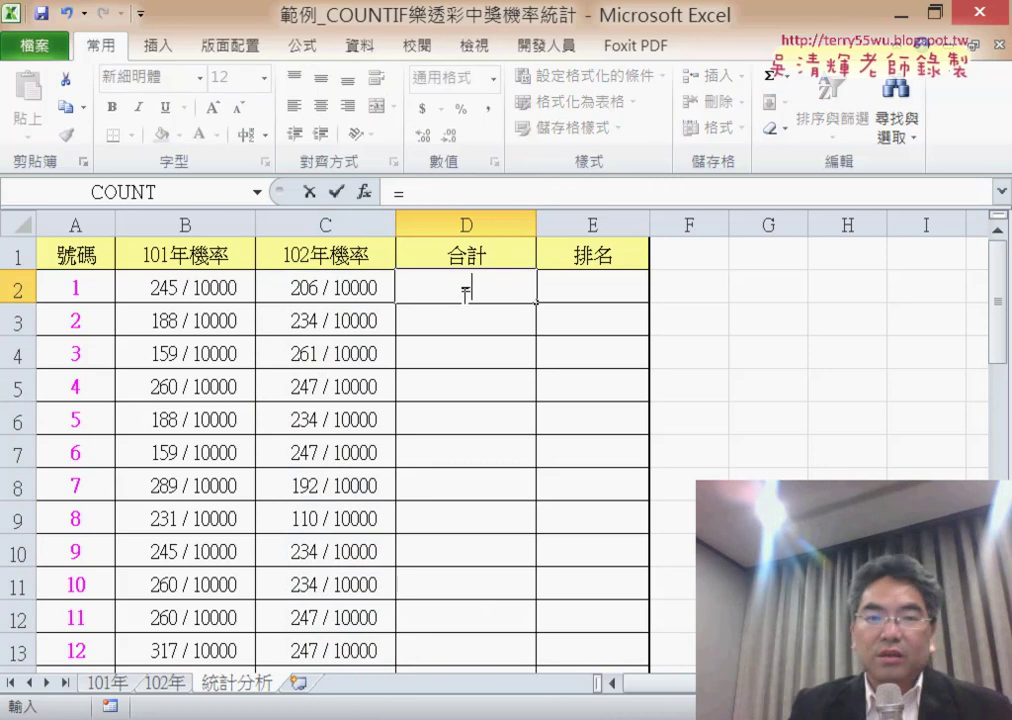
left_click(186, 290)
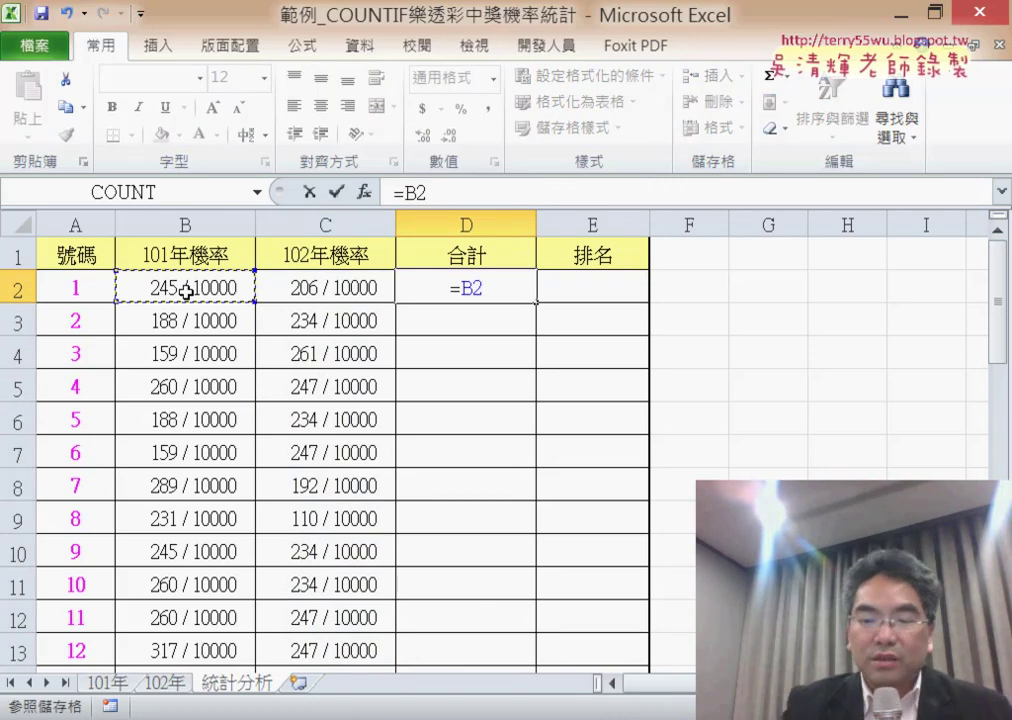
type("+")
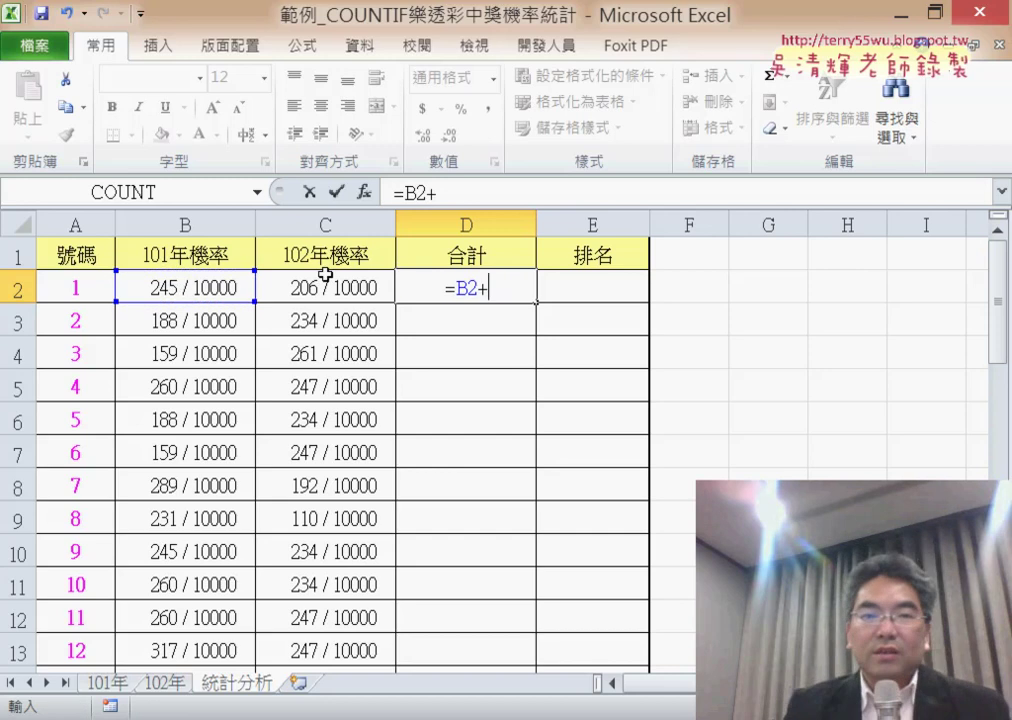
left_click(340, 288)
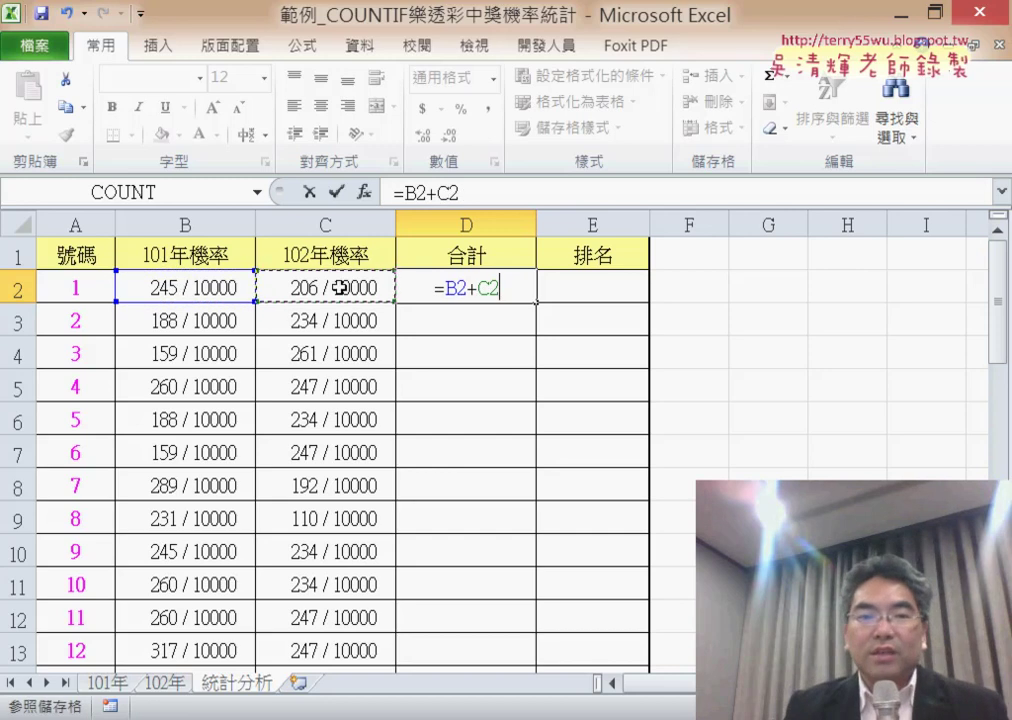
left_click(340, 190)
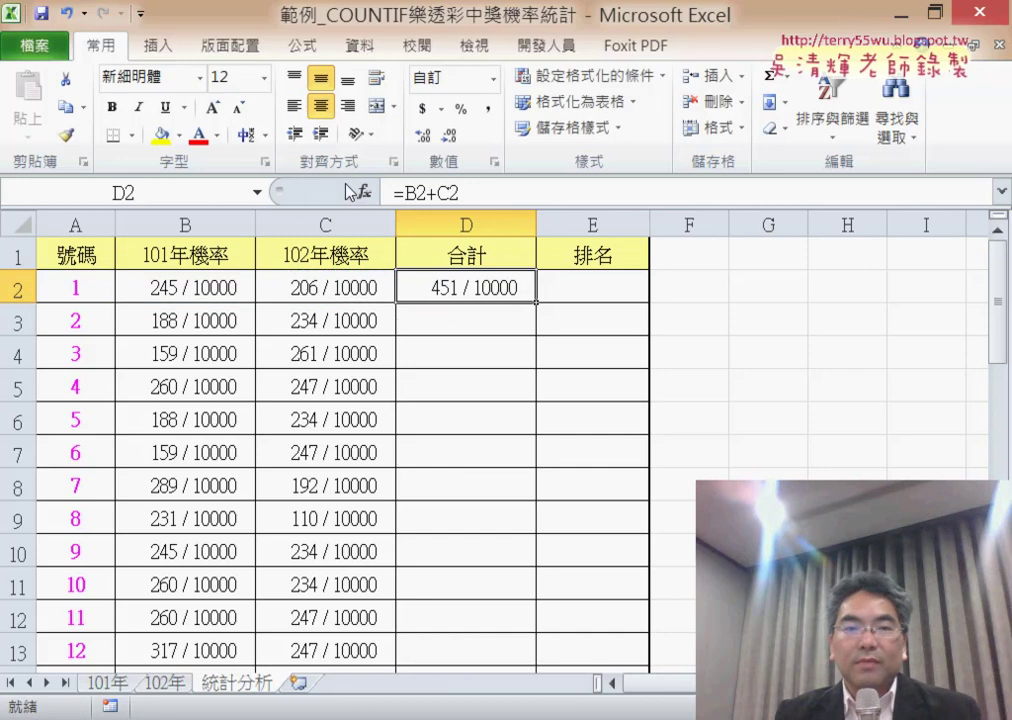
double_click(534, 300)
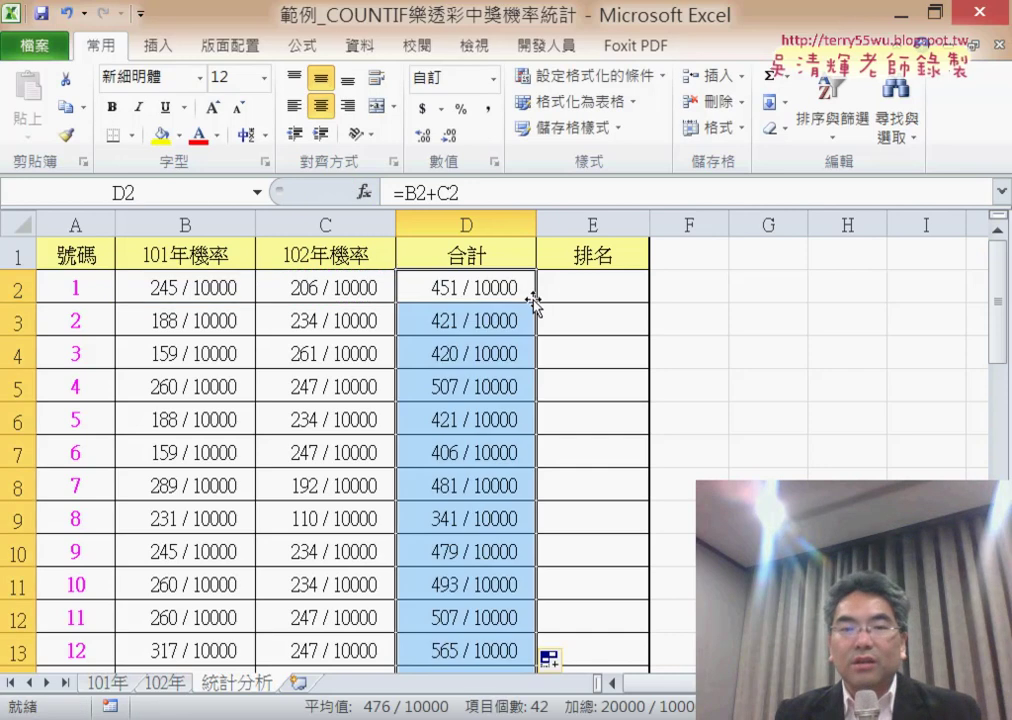
left_click(613, 282)
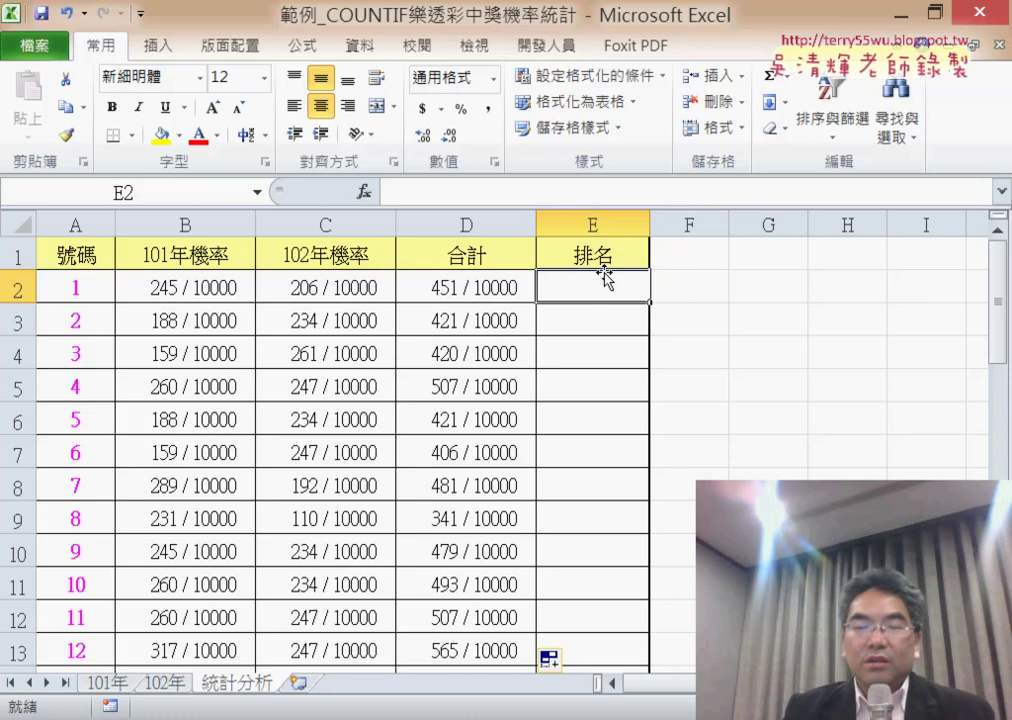
- Insert the RANK.EQ function from the 統計 (Statistical) category into cell E2
left_click(367, 194)
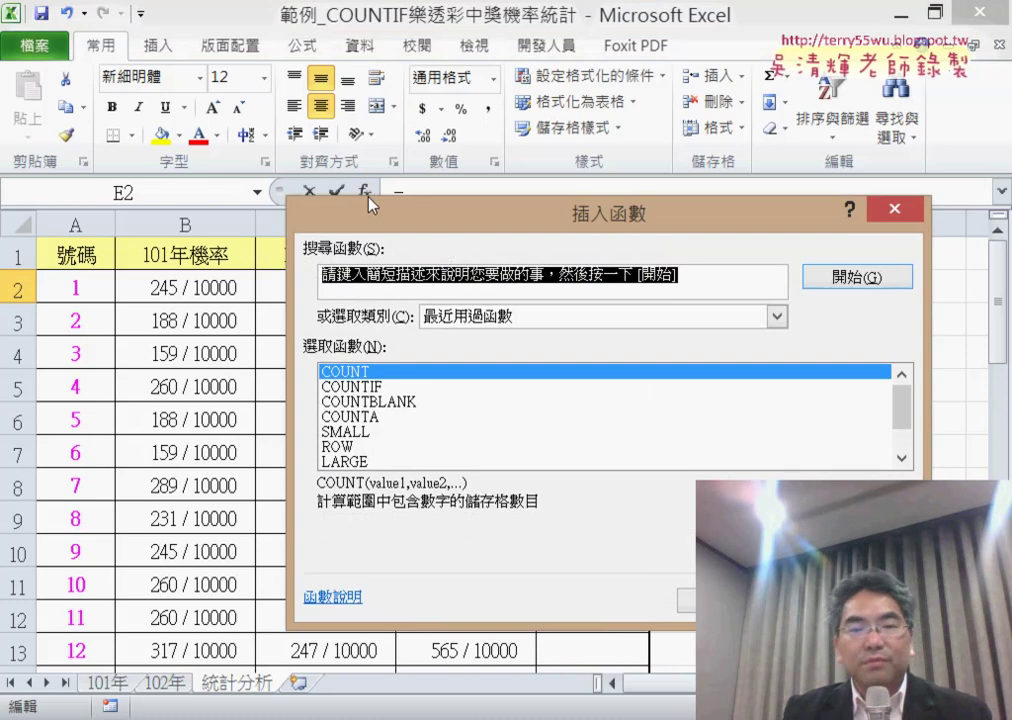
left_click(541, 322)
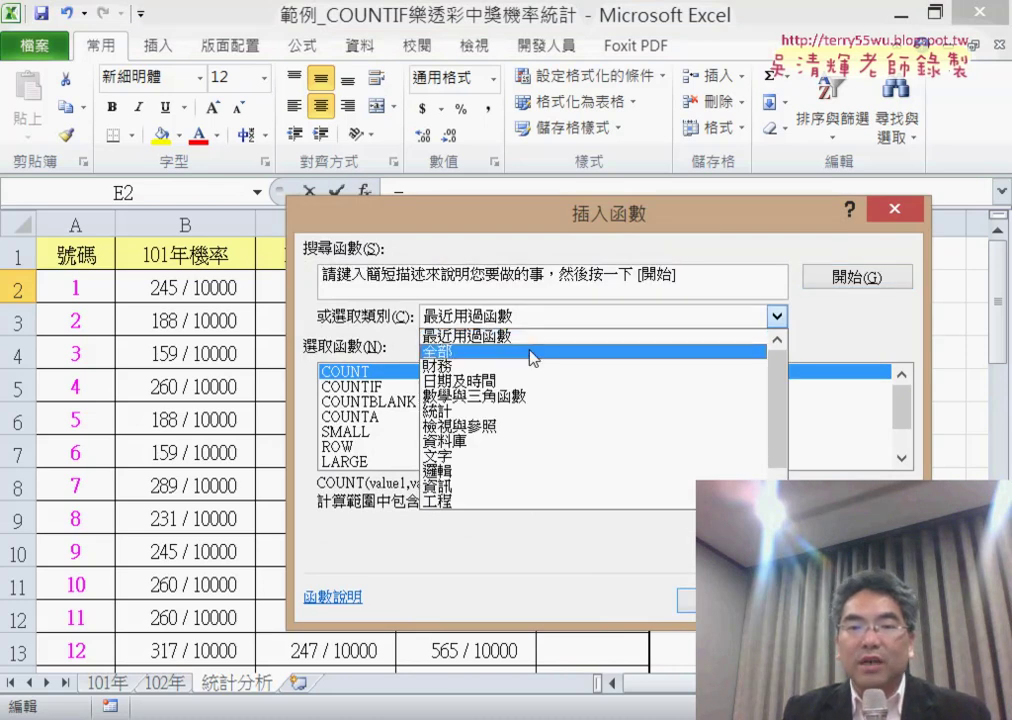
left_click(519, 414)
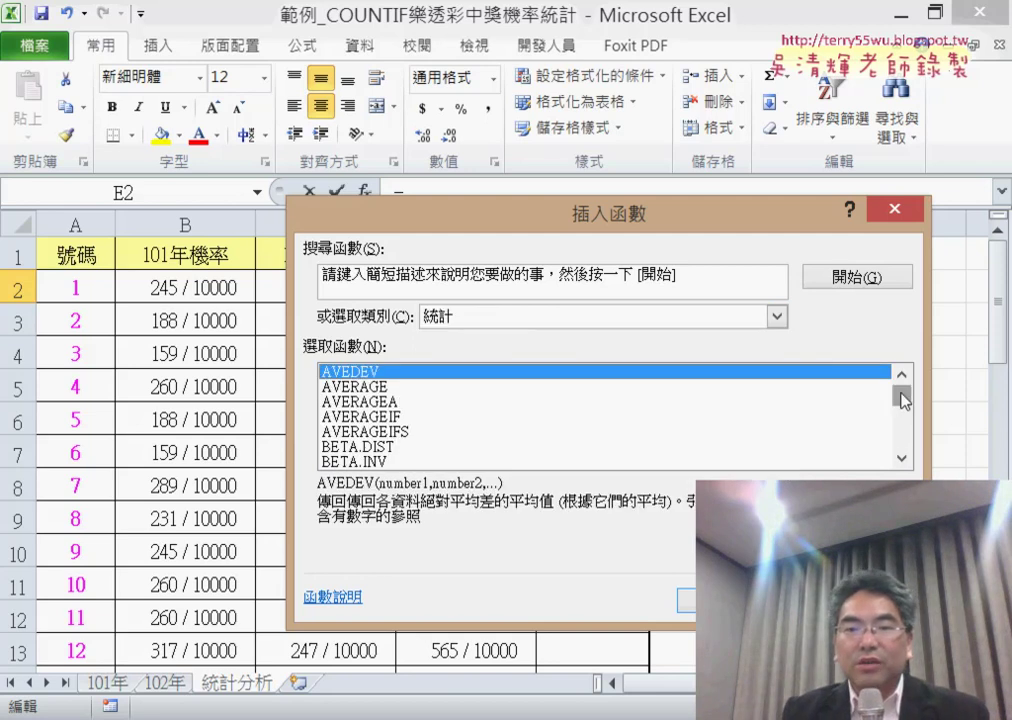
left_click_drag(904, 400, 904, 434)
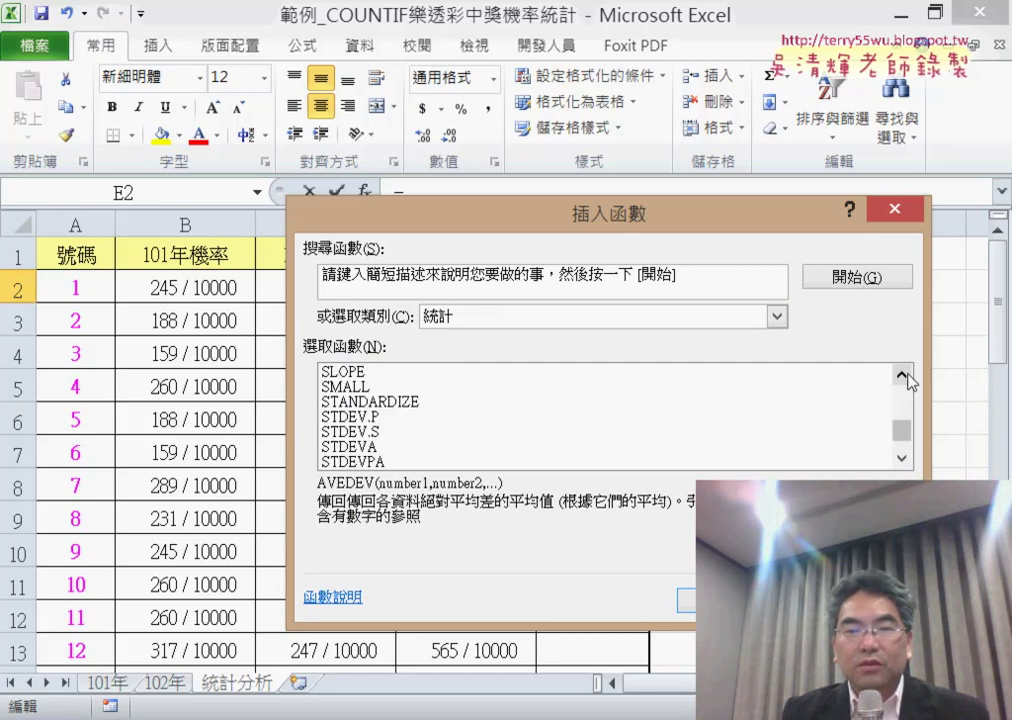
left_click(903, 375)
left_click(903, 375)
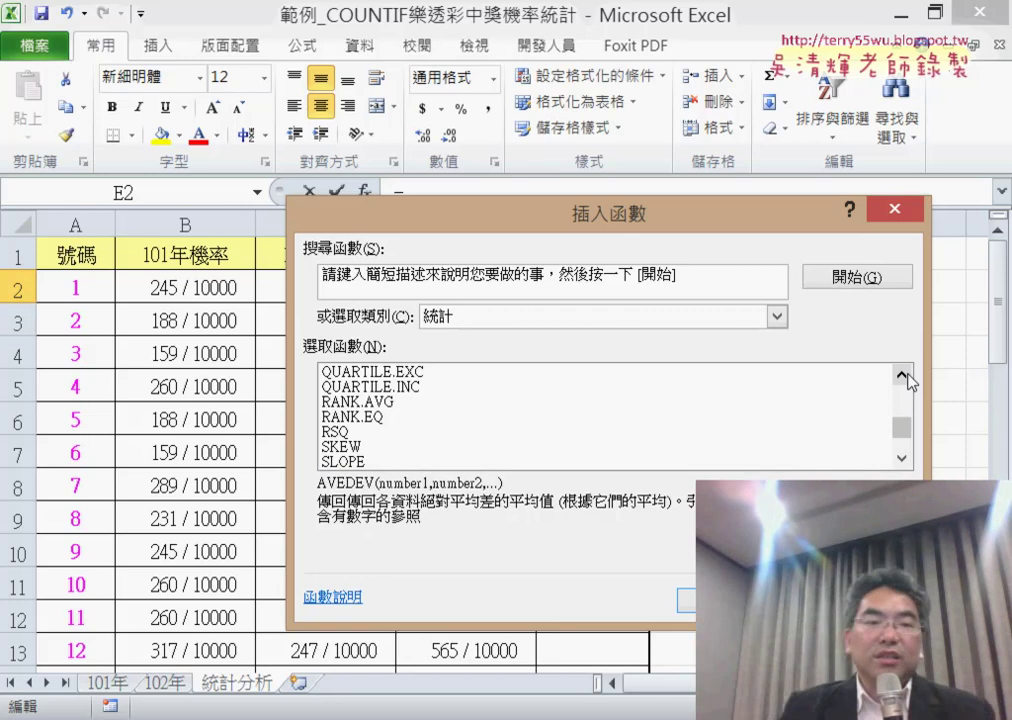
left_click(370, 418)
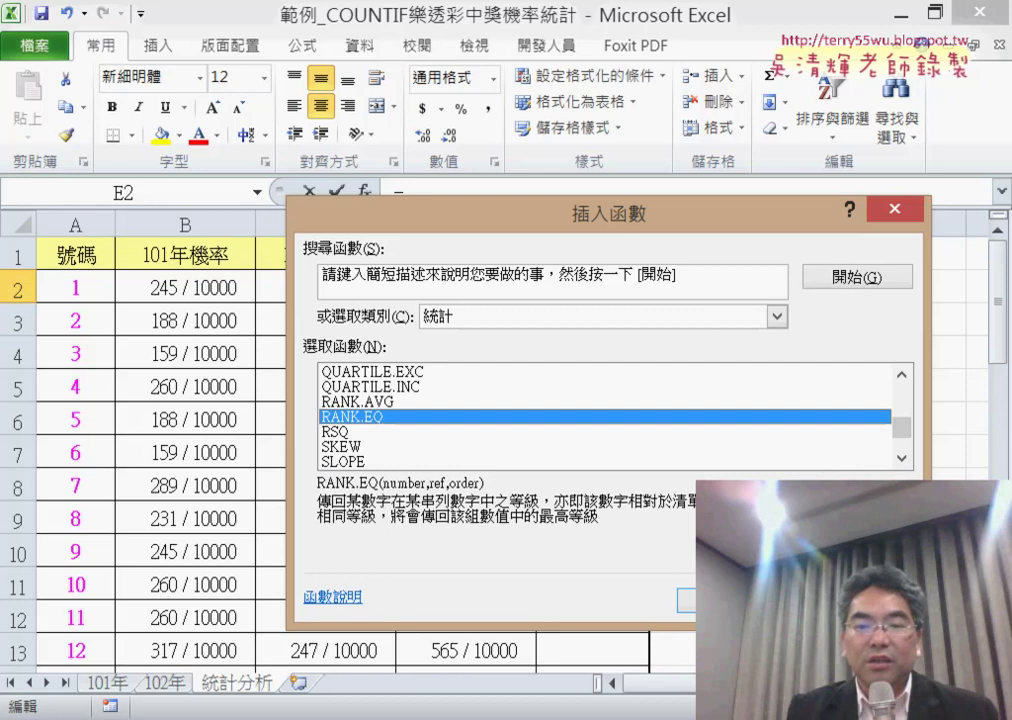
key("Return")
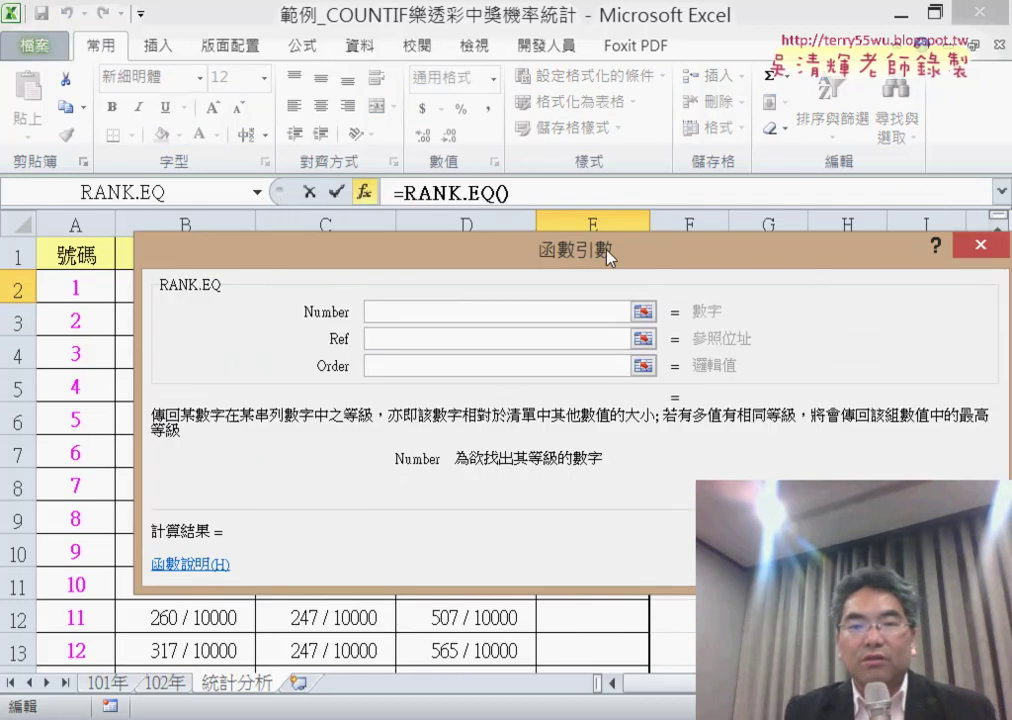
- Set the RANK.EQ Number argument to cell D2
left_click_drag(606, 254, 1011, 236)
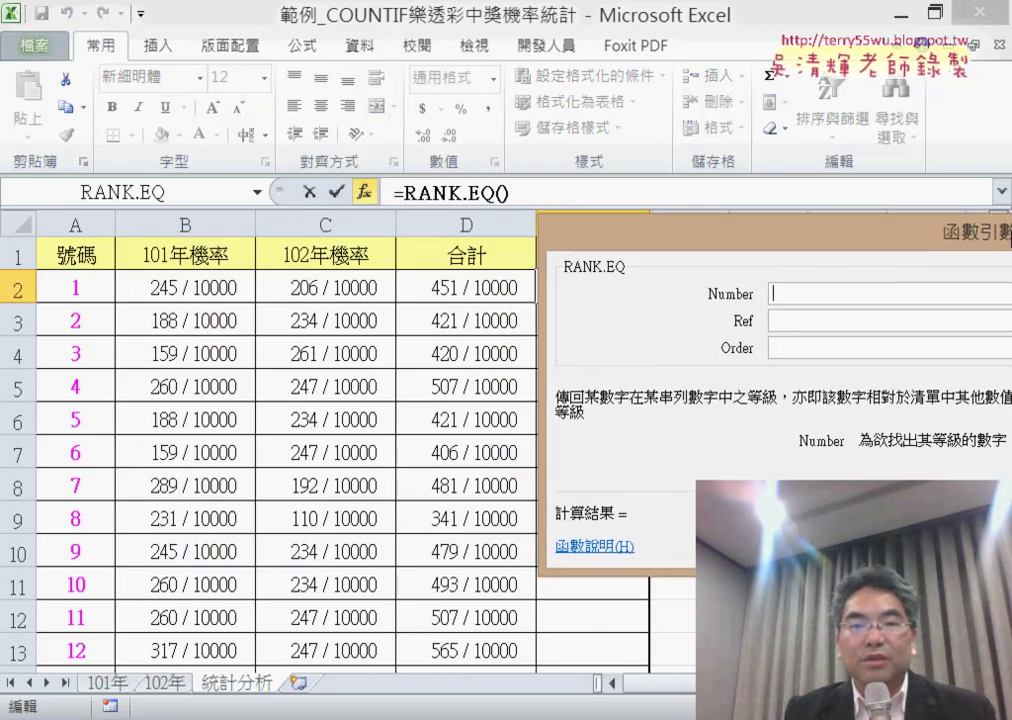
left_click(532, 289)
left_click(803, 322)
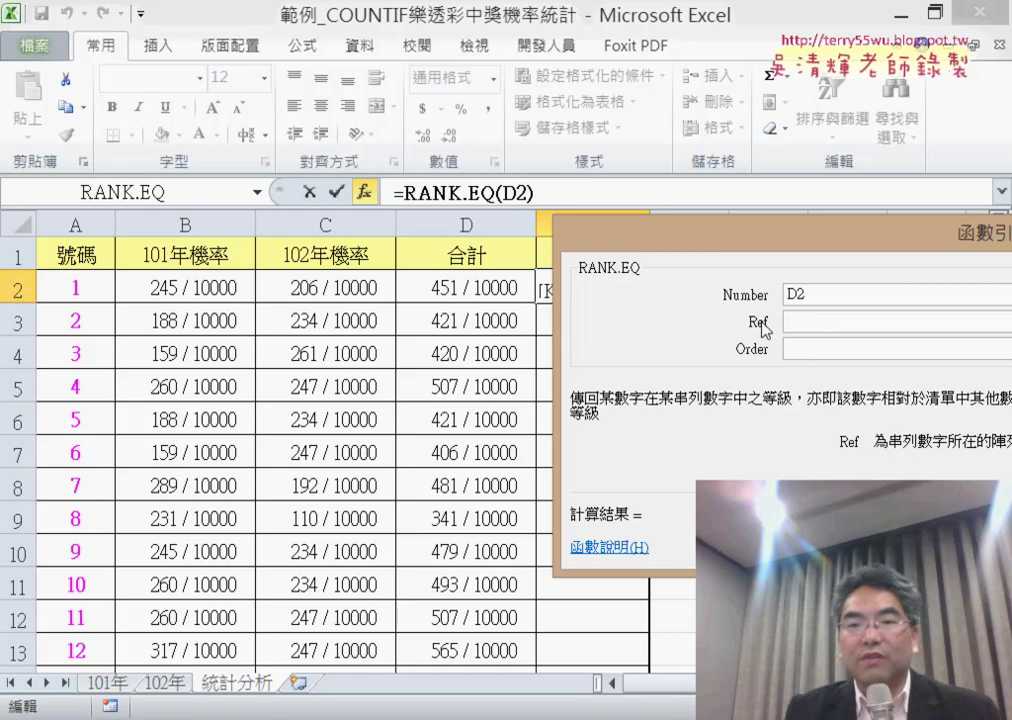
left_click(821, 296)
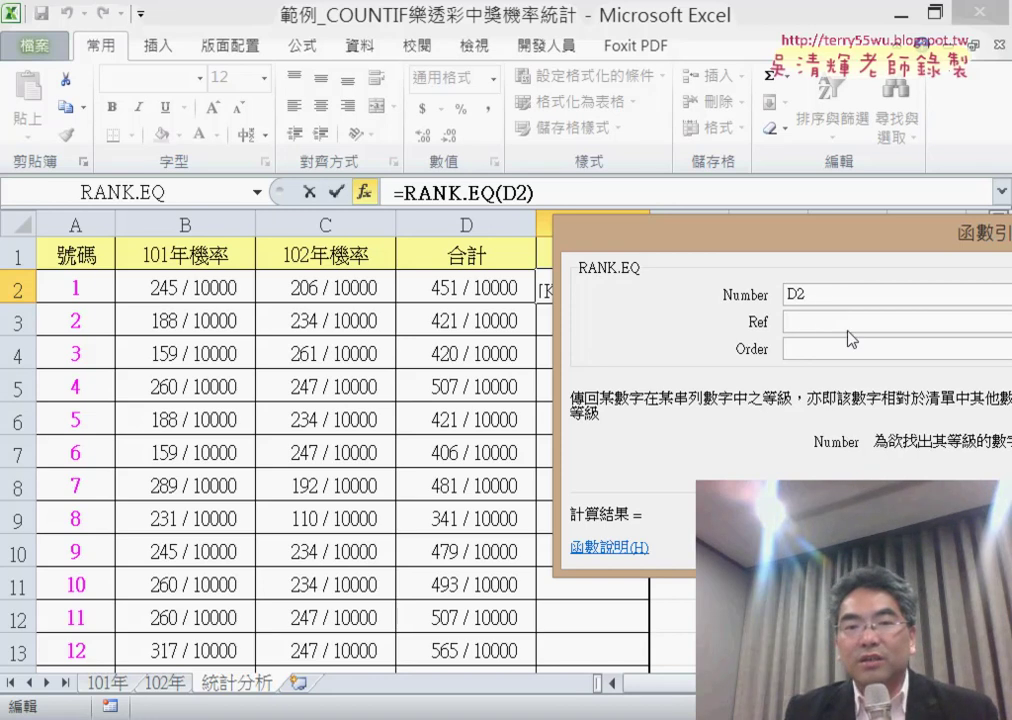
left_click(827, 321)
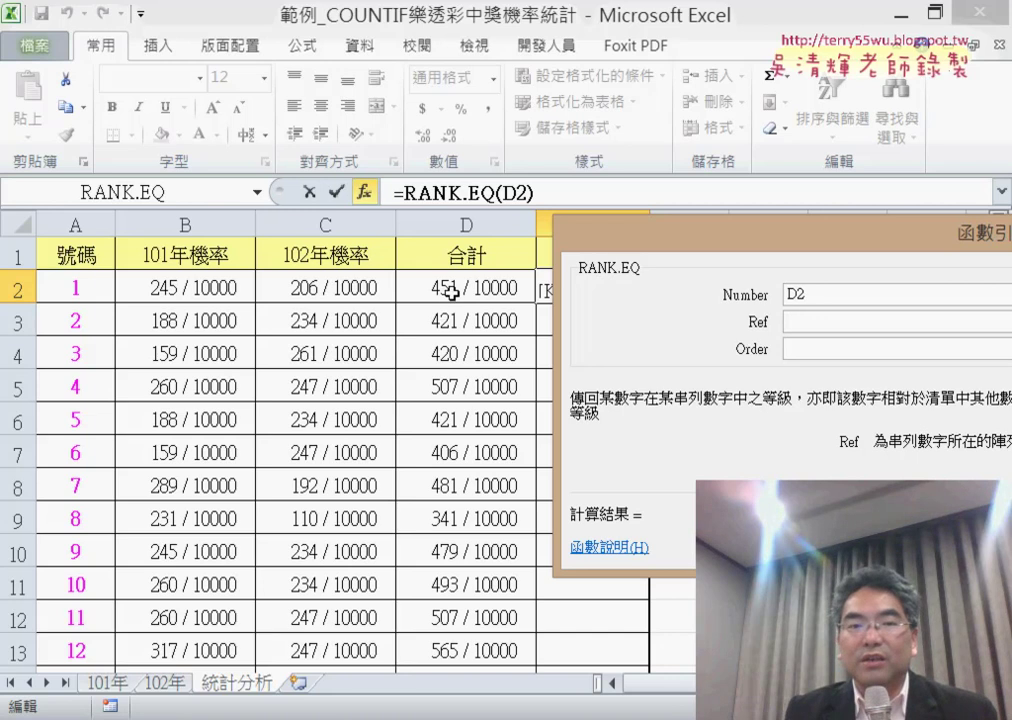
- Set Ref to D$2:D$43, leave Order empty, and confirm, giving rank 26 in E2
left_click(451, 291)
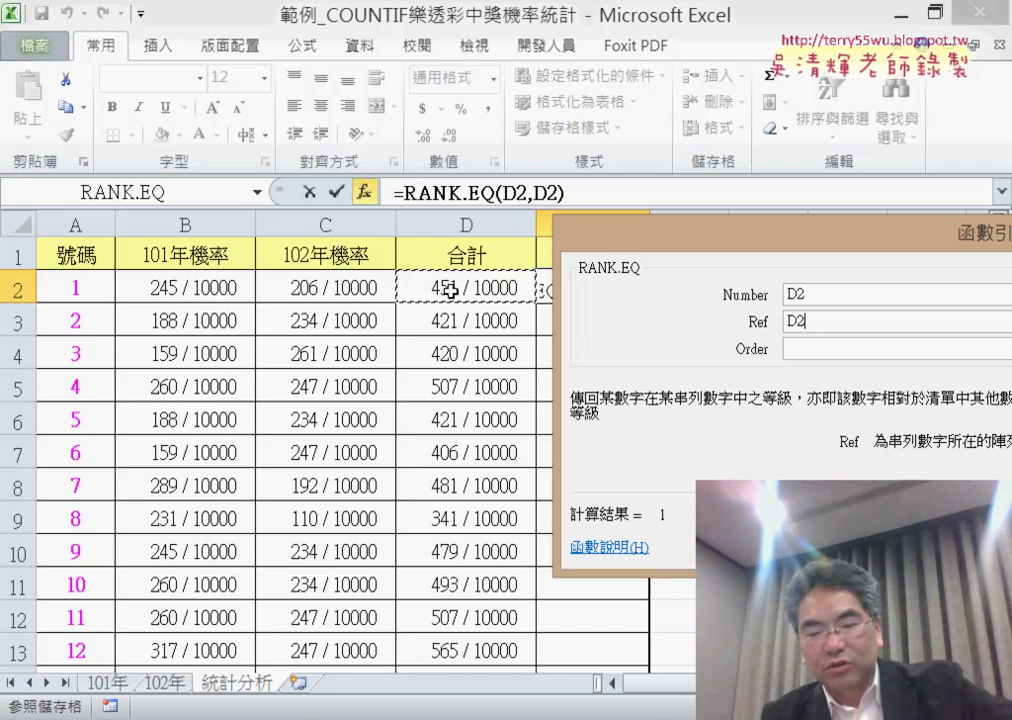
key("ctrl+shift+Down")
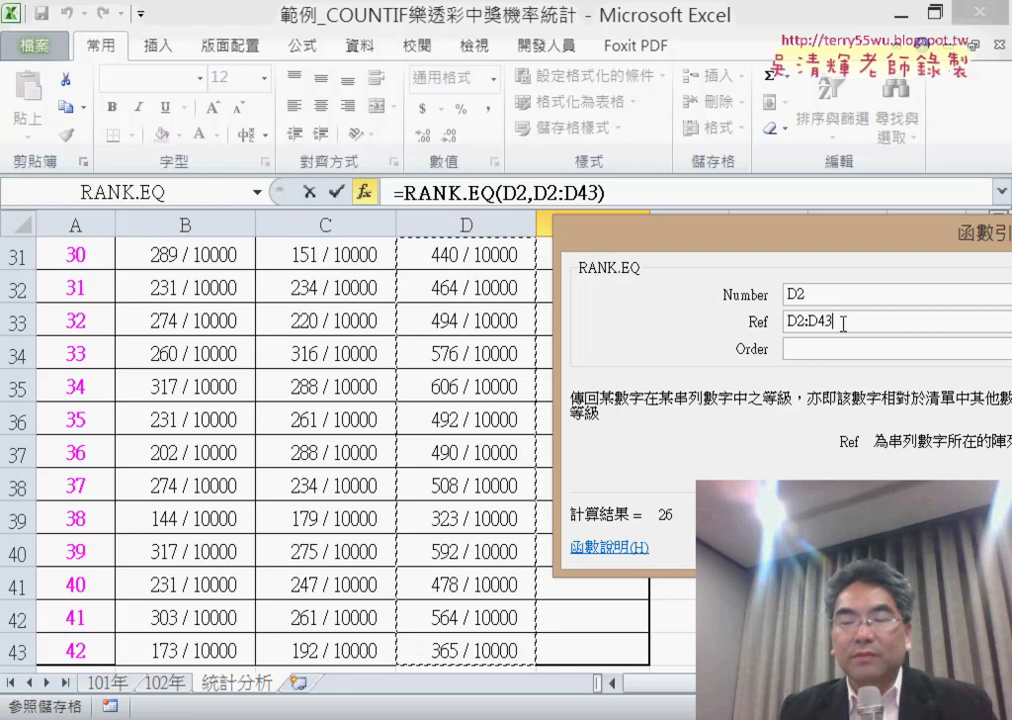
left_click_drag(843, 323, 786, 321)
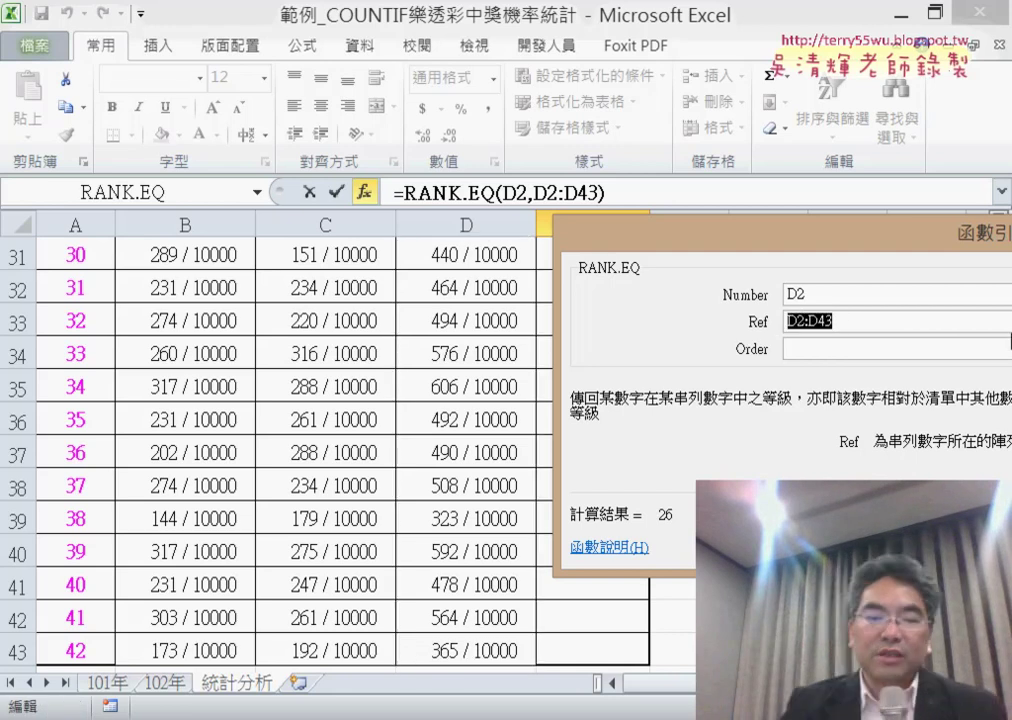
key("F4")
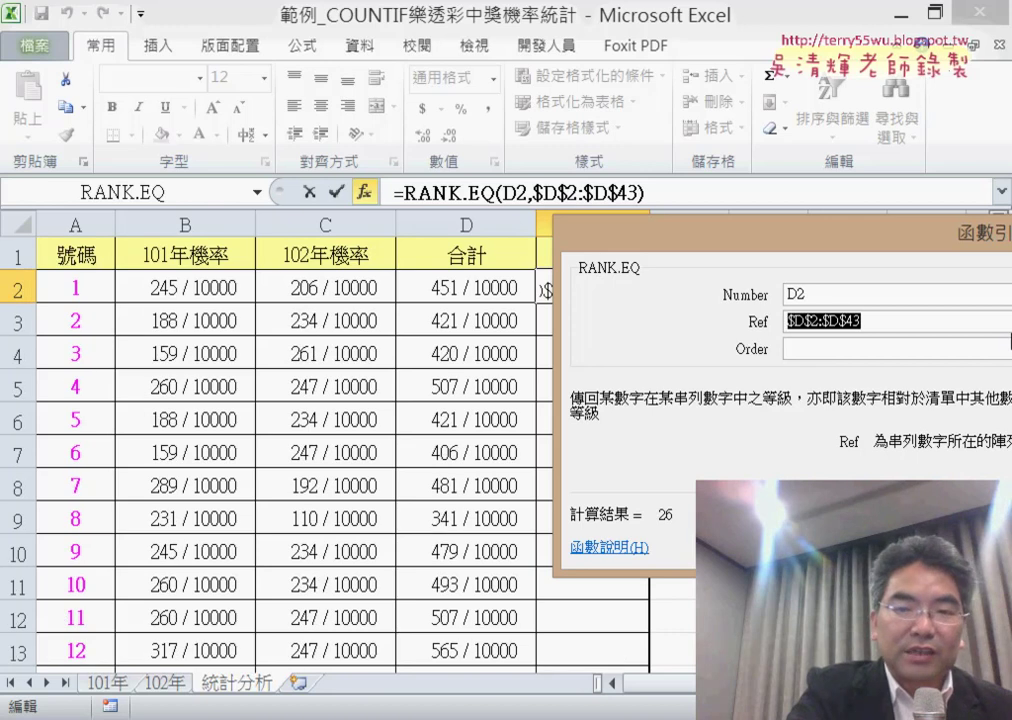
key("F4")
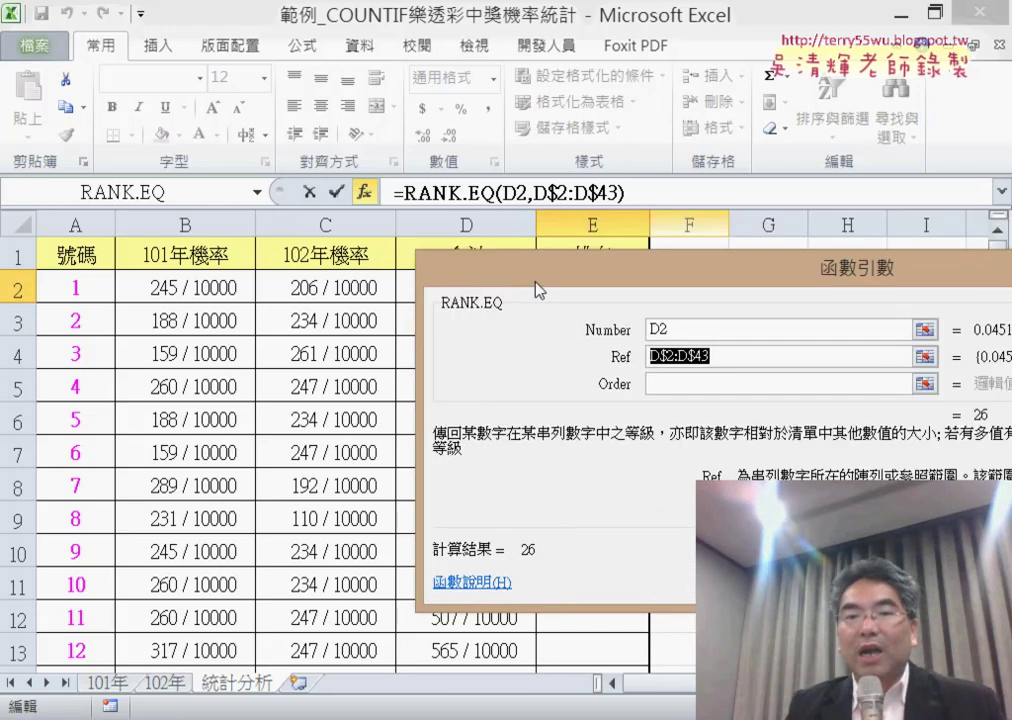
left_click_drag(686, 253, 268, 357)
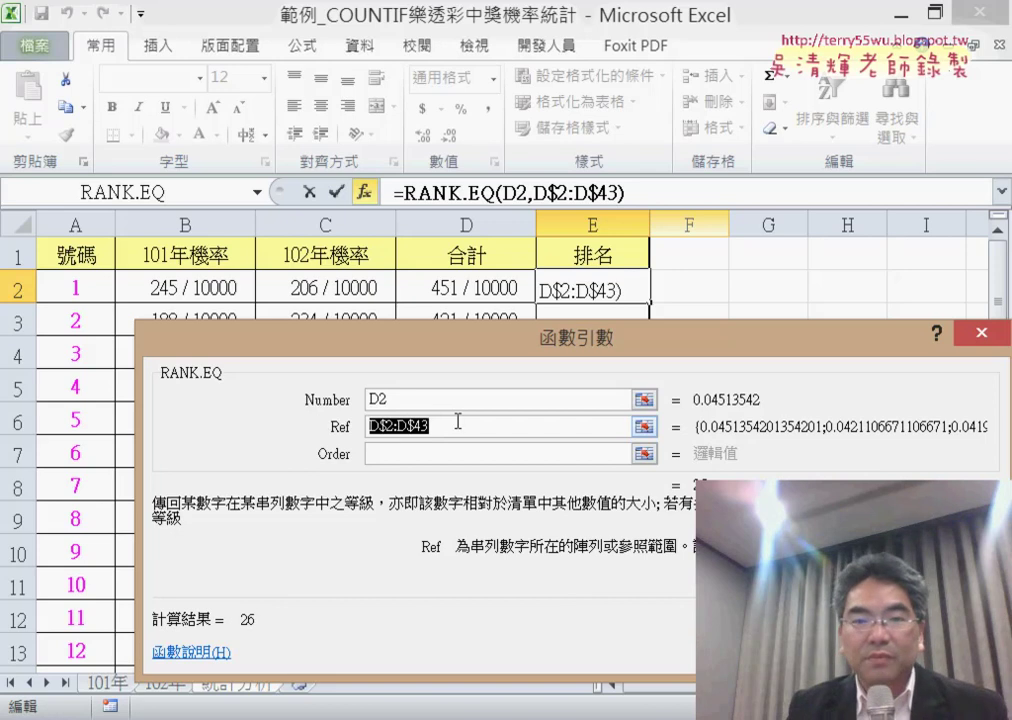
left_click(400, 426)
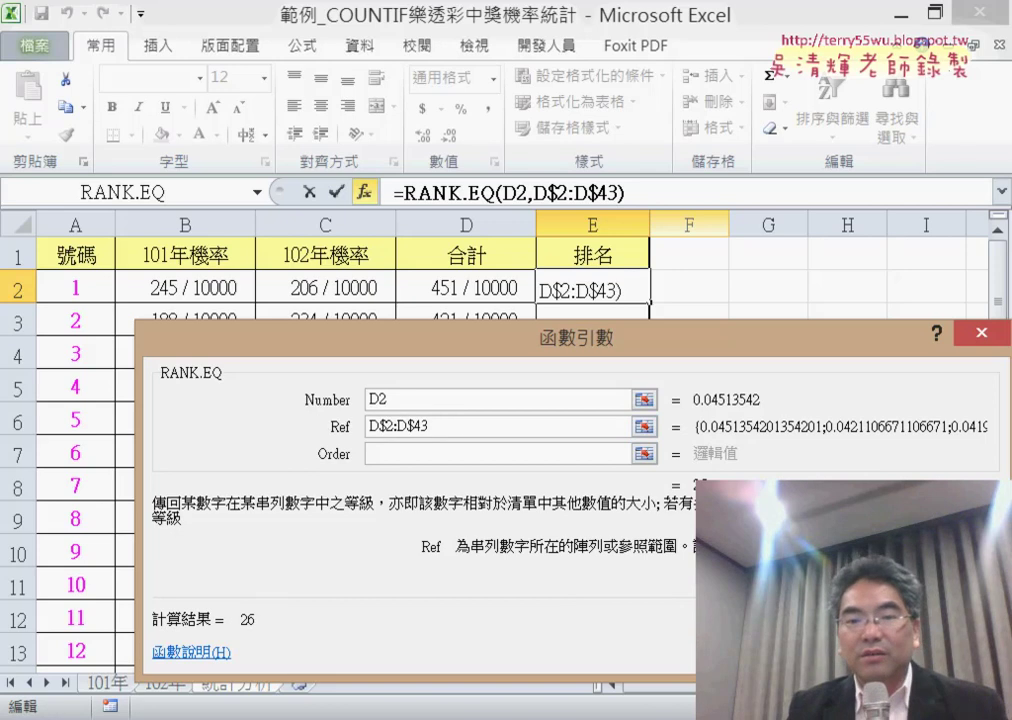
left_click(399, 453)
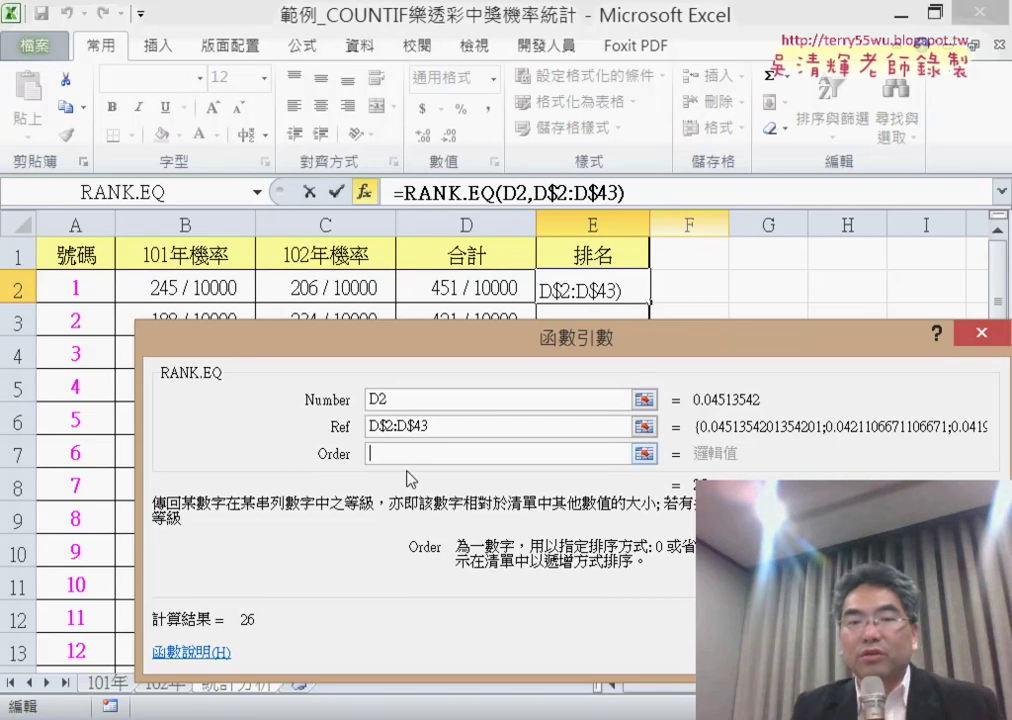
key("Return")
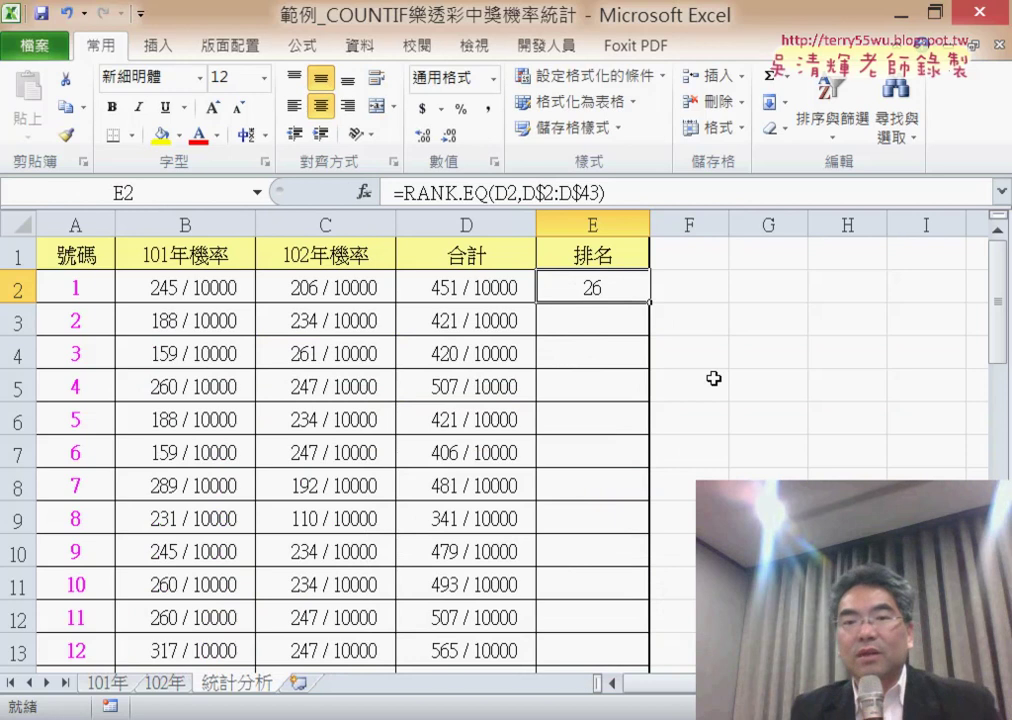
double_click(649, 300)
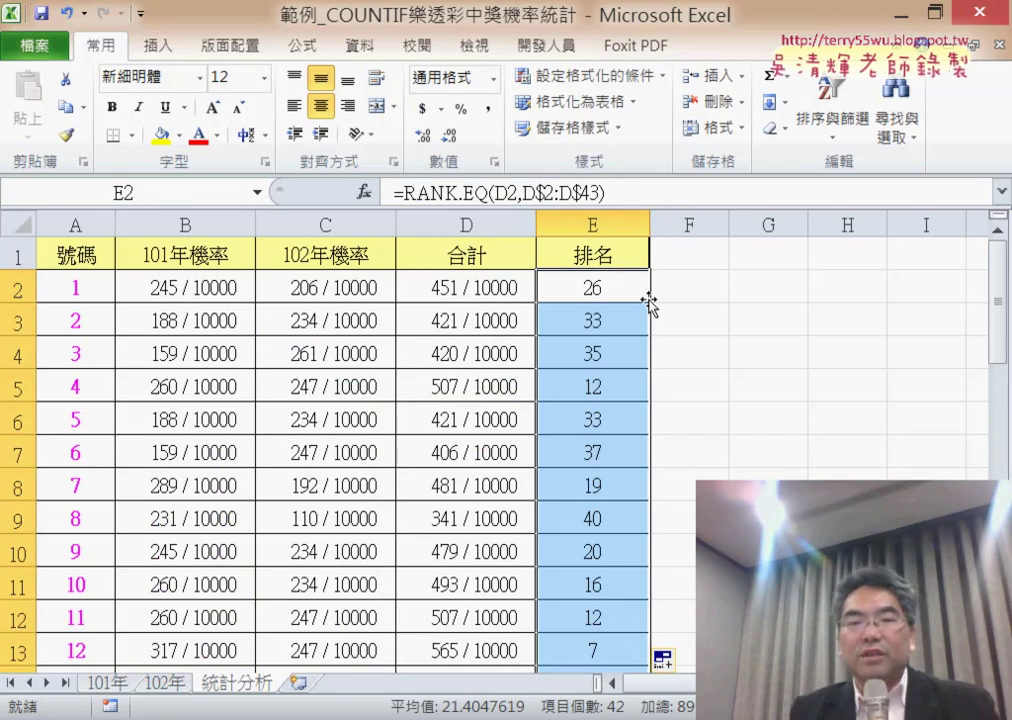
scroll(649, 302, "down", 2)
scroll(649, 302, "down", 3)
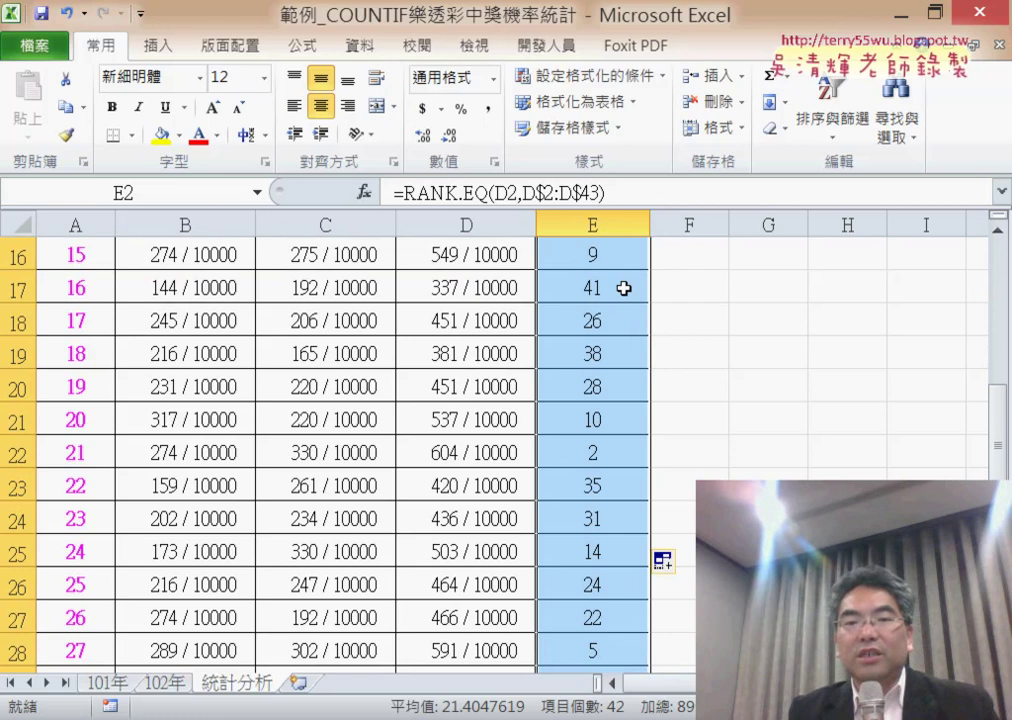
scroll(595, 317, "up", 1)
left_click(595, 254)
left_click(60, 256)
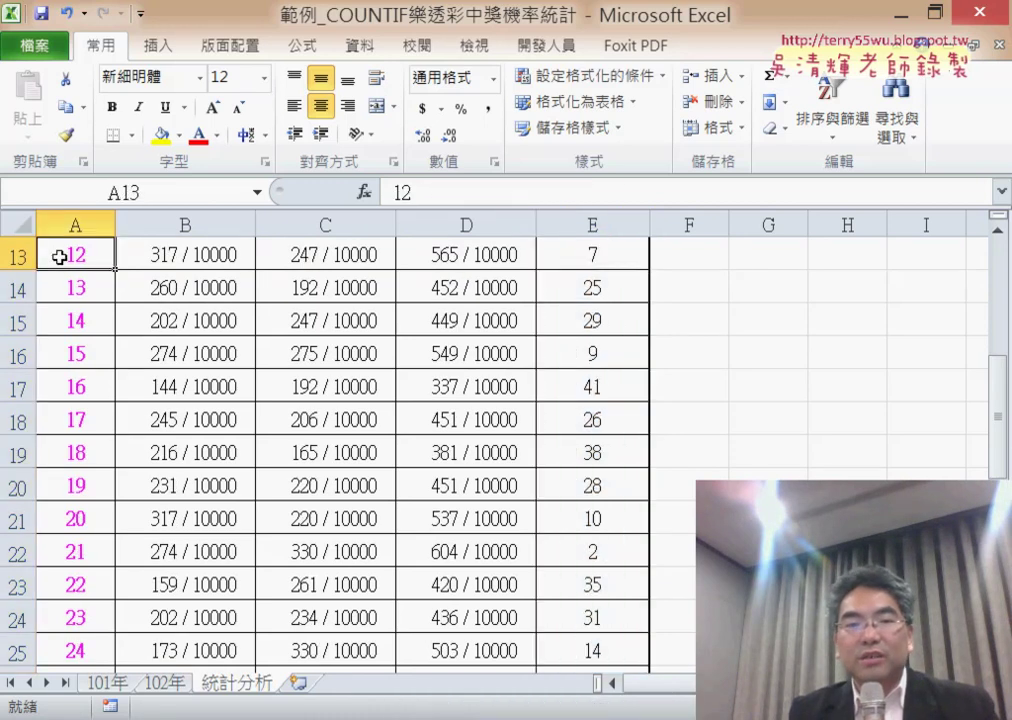
scroll(447, 415, "down", 2)
left_click(588, 359)
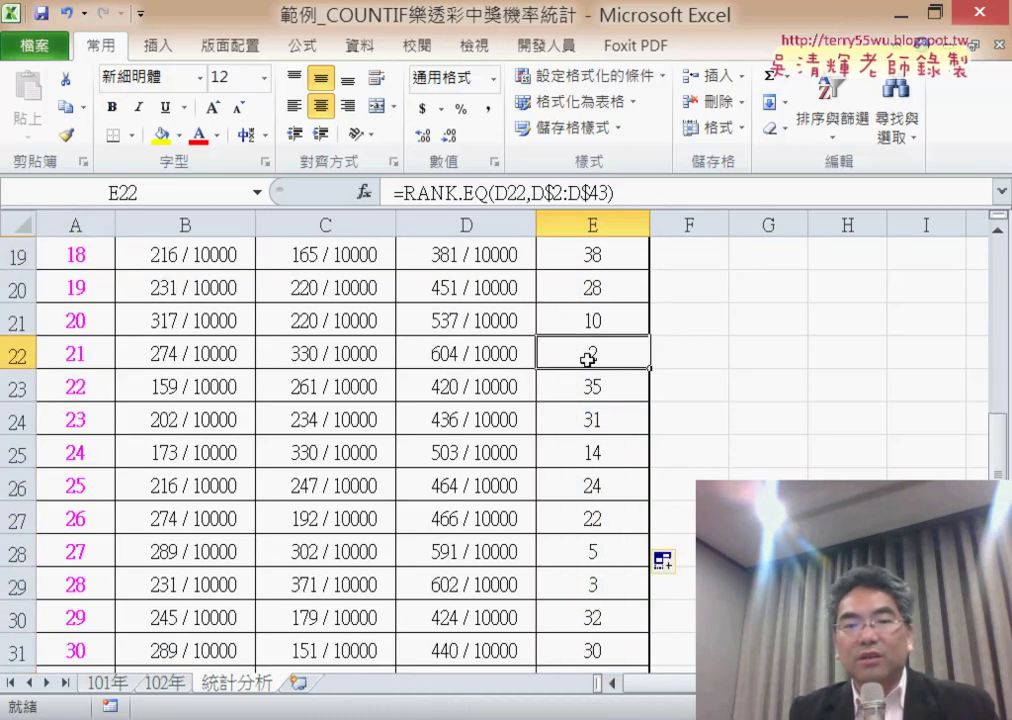
left_click(105, 360)
left_click(606, 549)
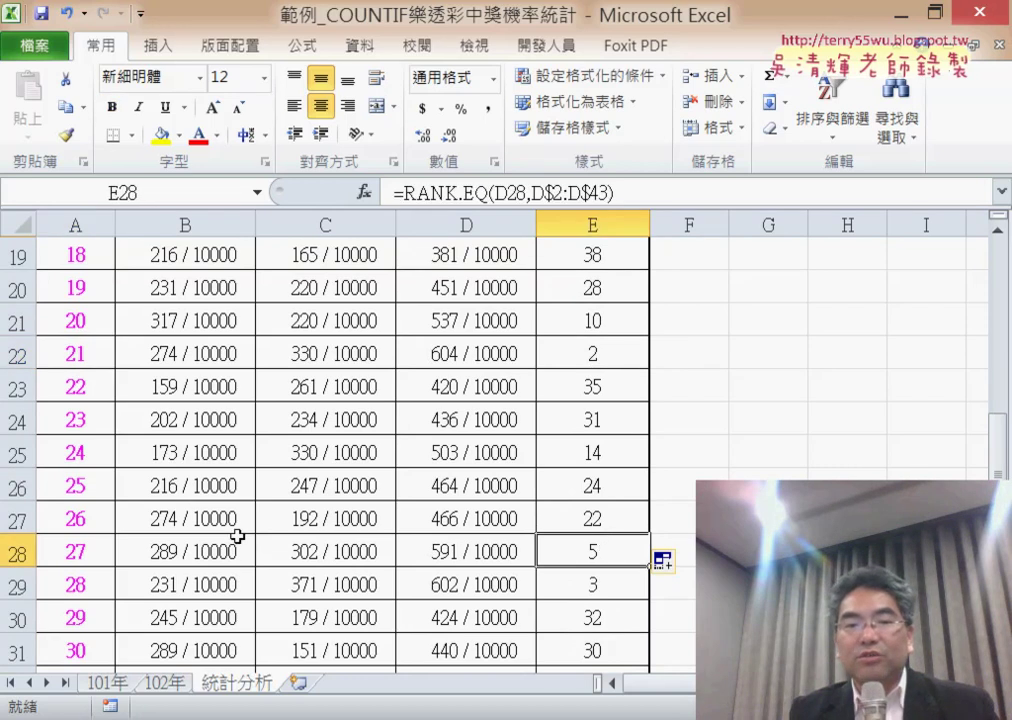
scroll(590, 565, "up", 6)
left_click(602, 226)
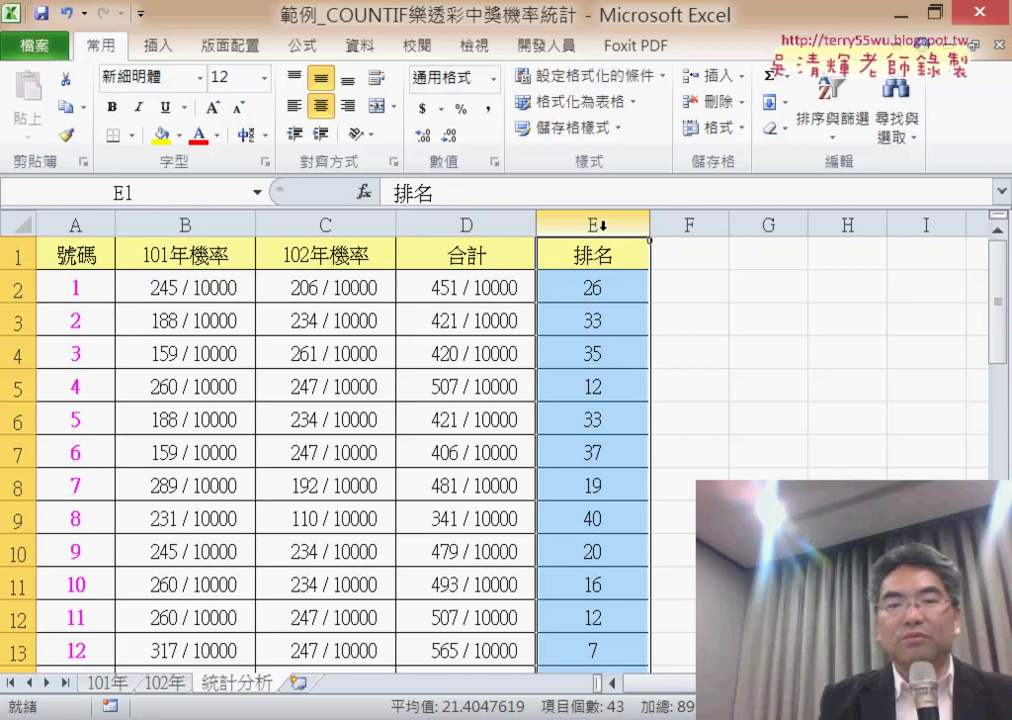
left_click(592, 289)
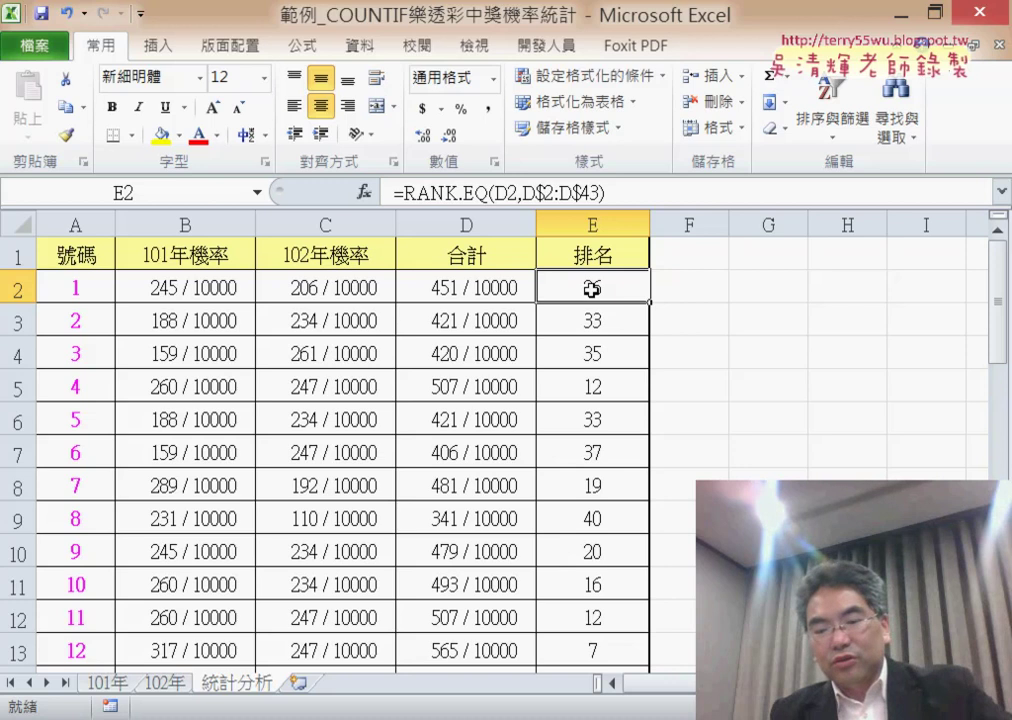
key("ctrl+shift+Down")
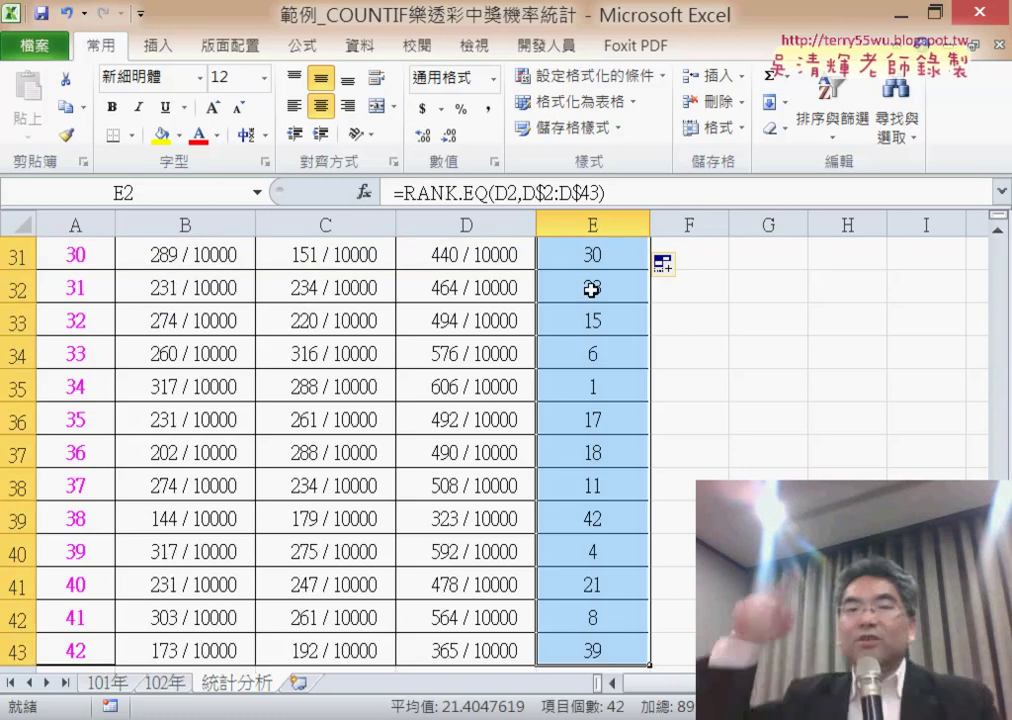
- Create a new conditional formatting rule for cell values less than or equal to 7
left_click(584, 78)
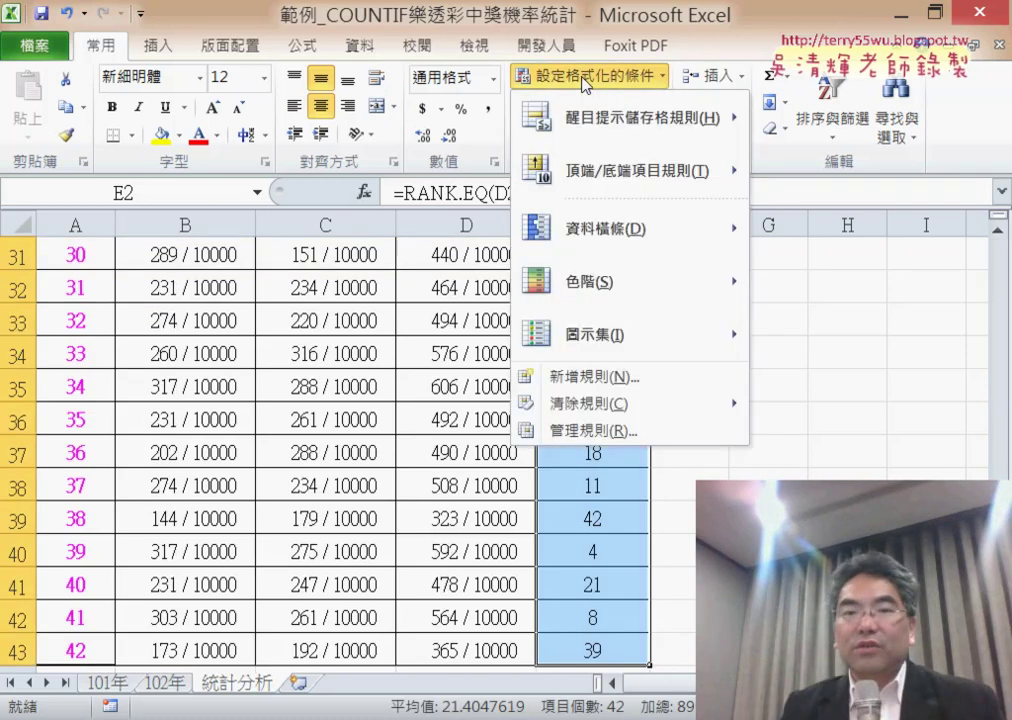
left_click(605, 380)
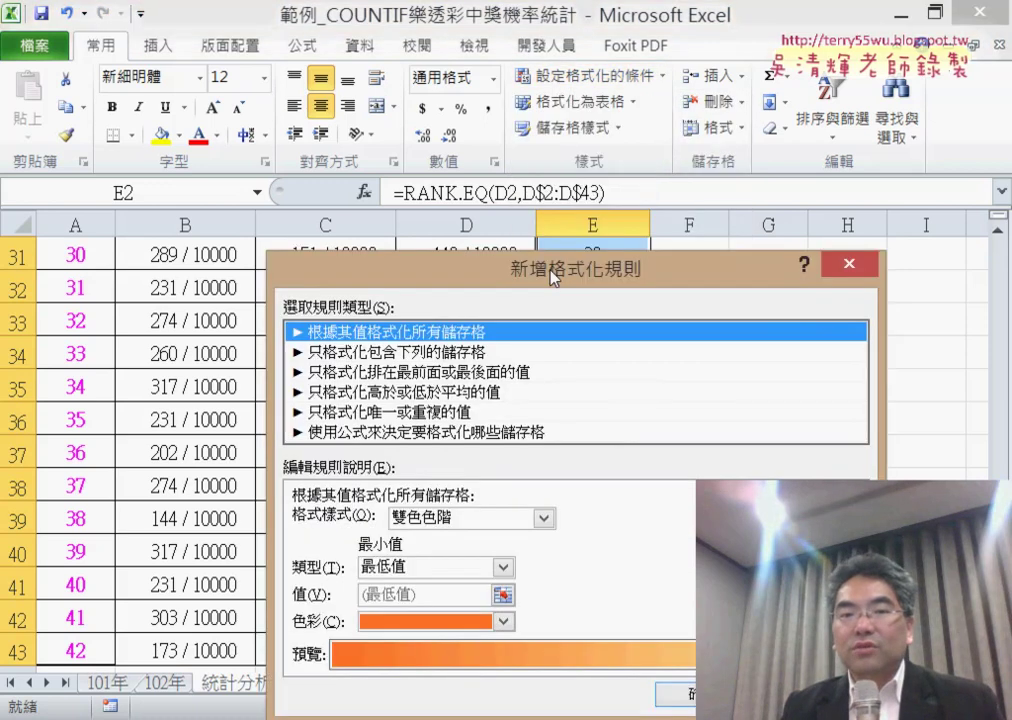
left_click_drag(553, 277, 468, 82)
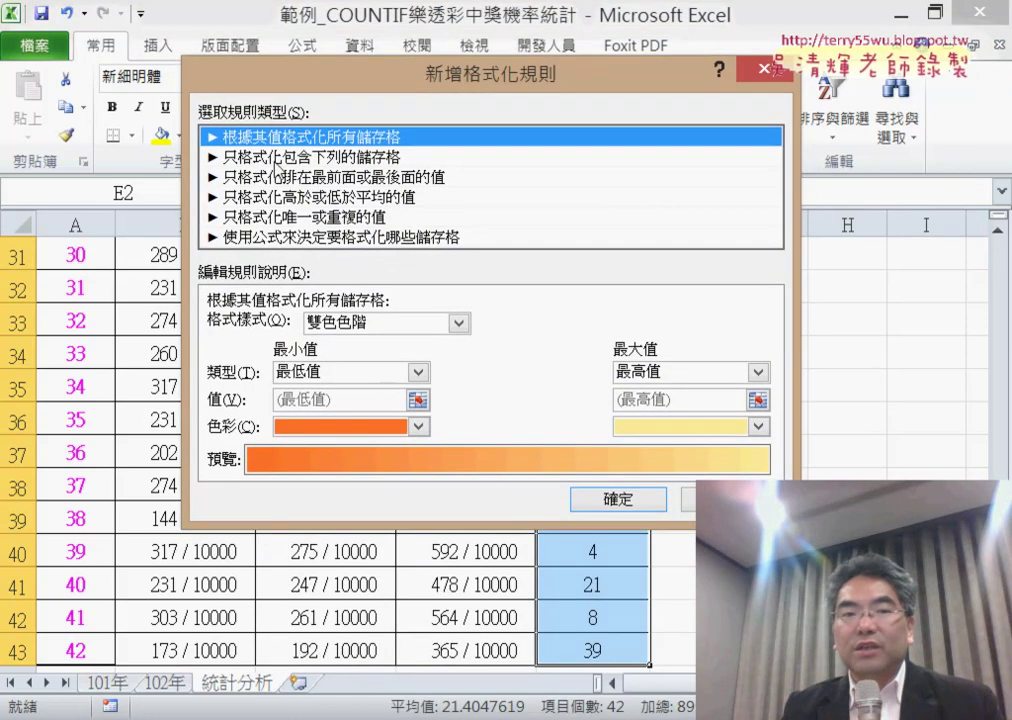
left_click(274, 158)
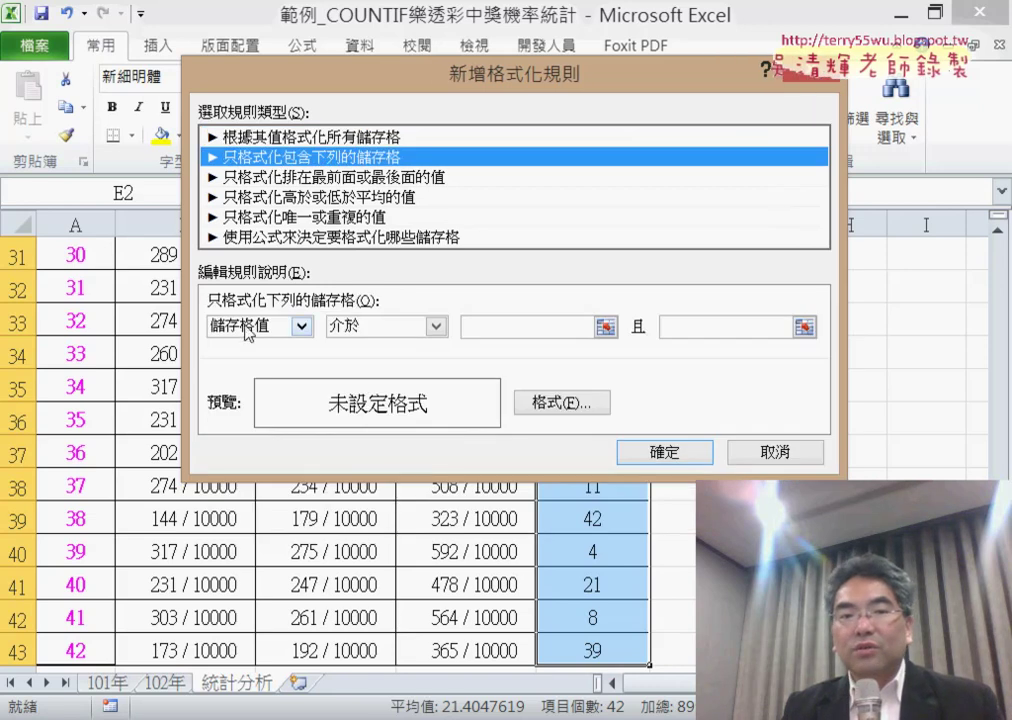
left_click(407, 330)
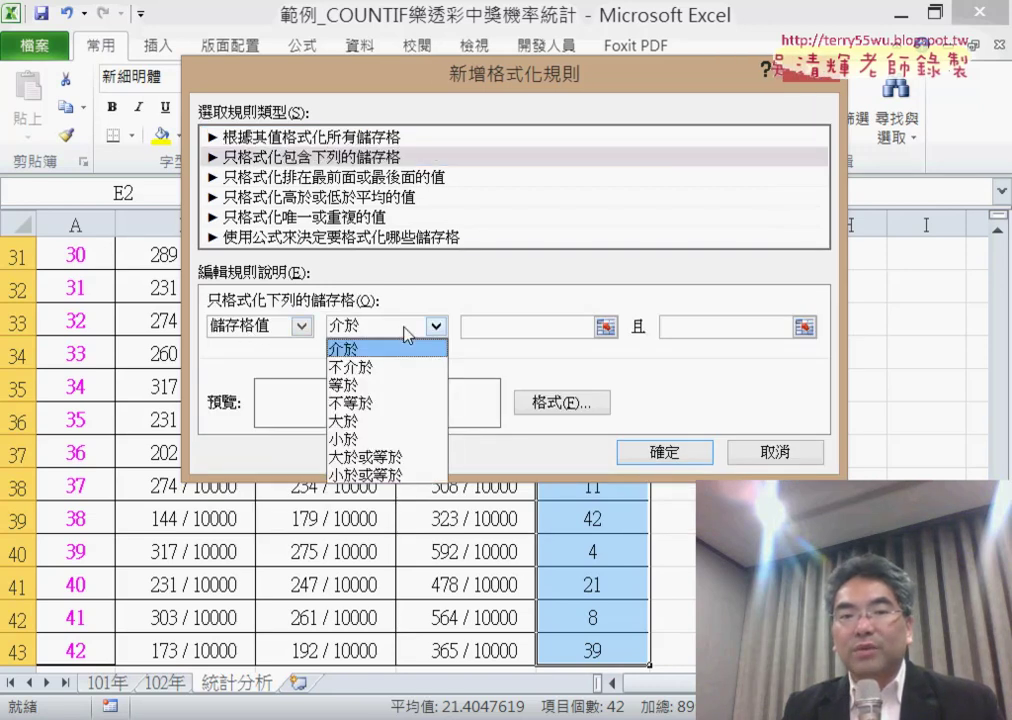
left_click(380, 476)
left_click(506, 327)
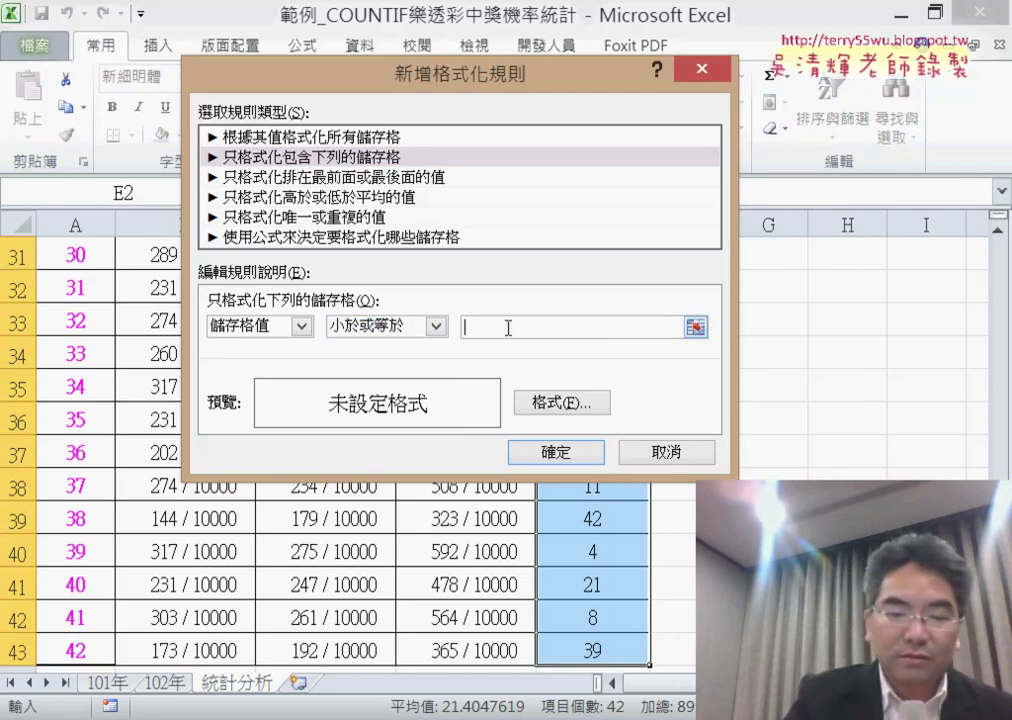
type("7")
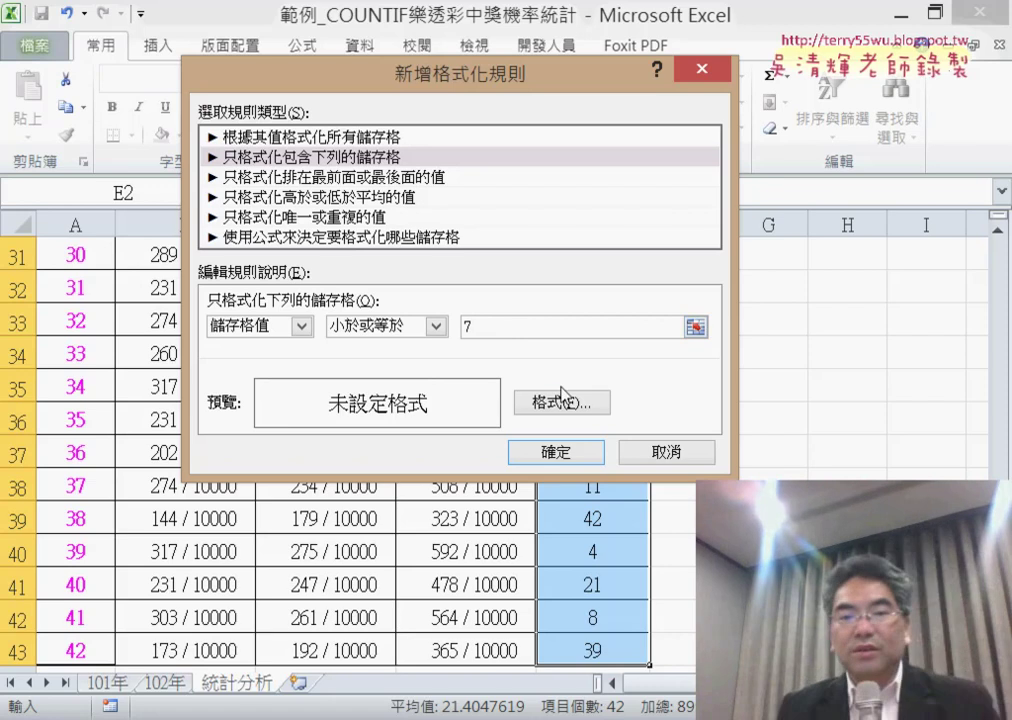
- Format matching ranks with a yellow fill and red font, then apply the rule
left_click(562, 400)
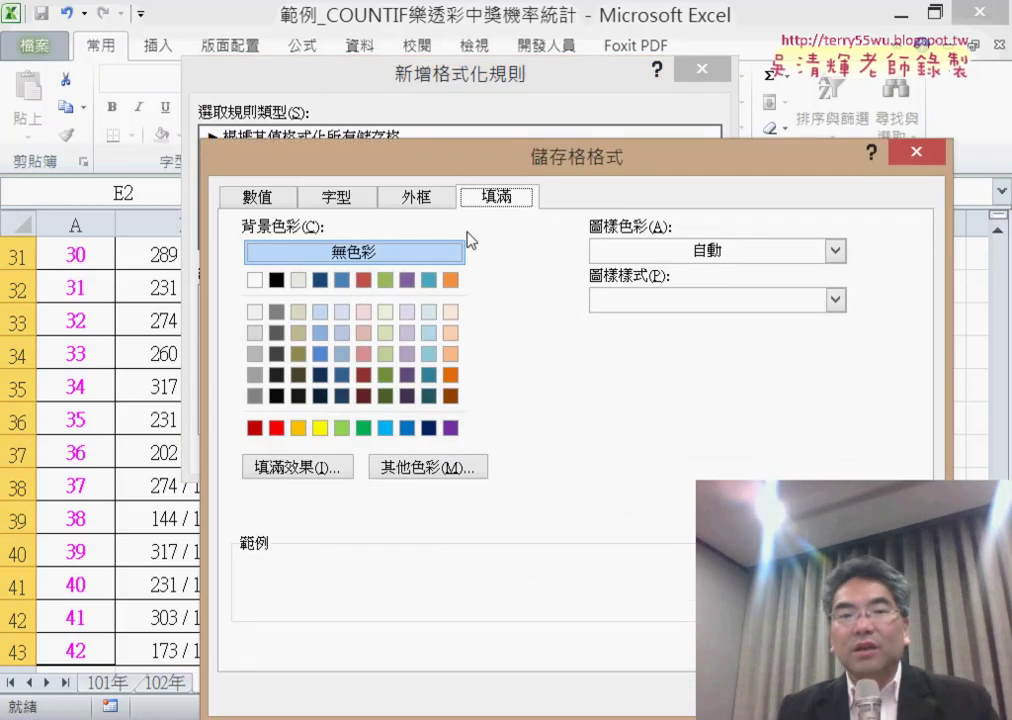
left_click(320, 428)
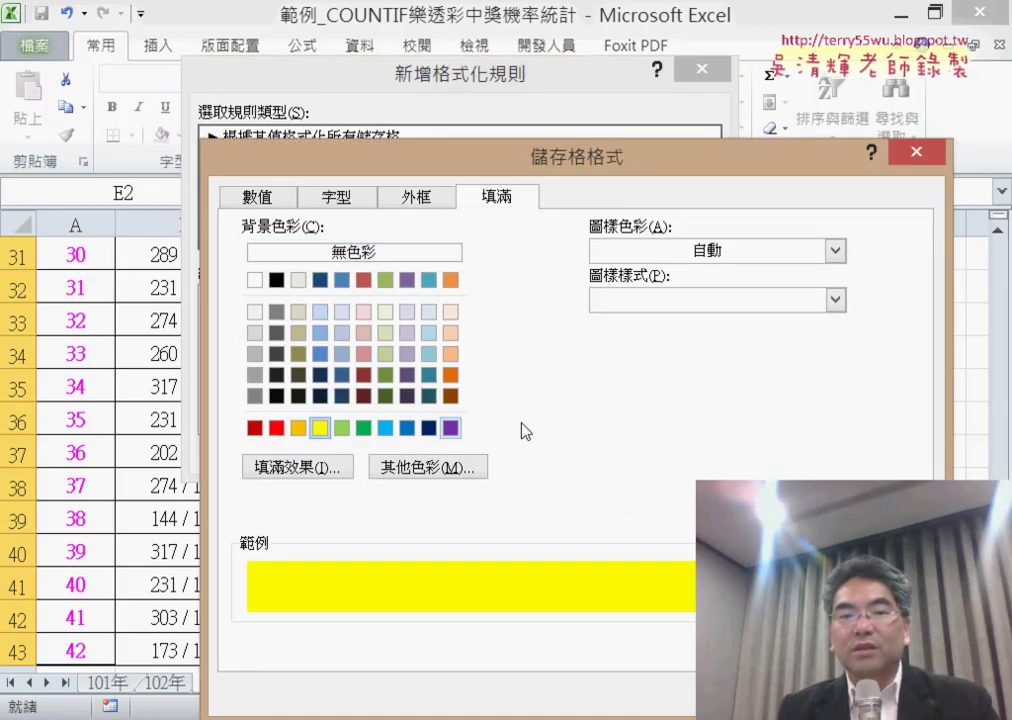
left_click(345, 202)
left_click(730, 391)
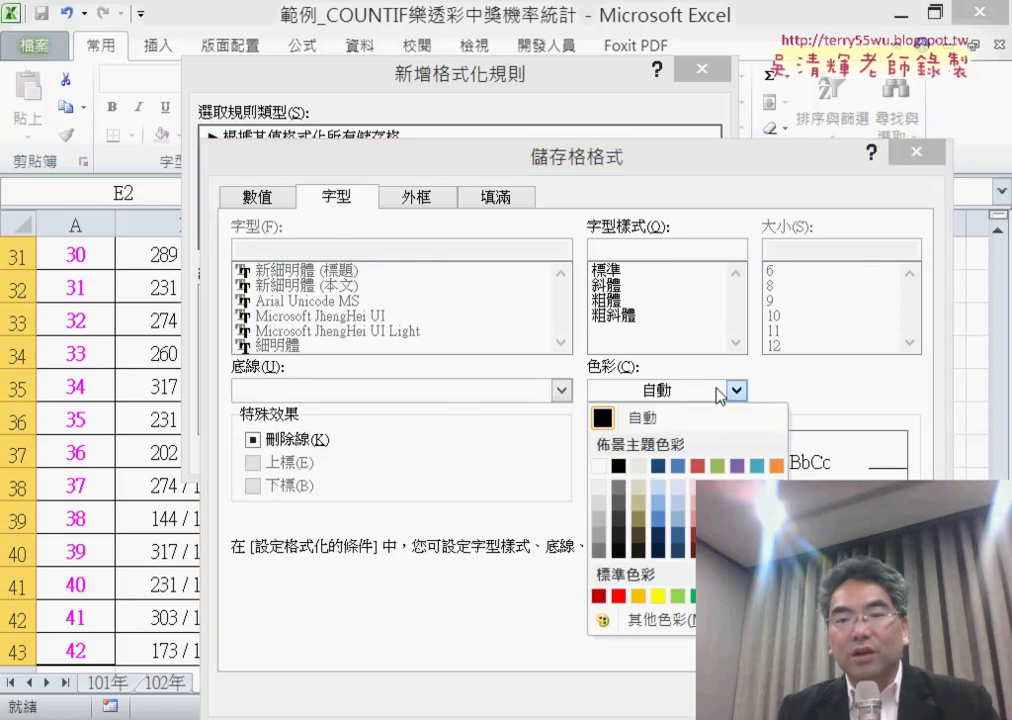
left_click(617, 597)
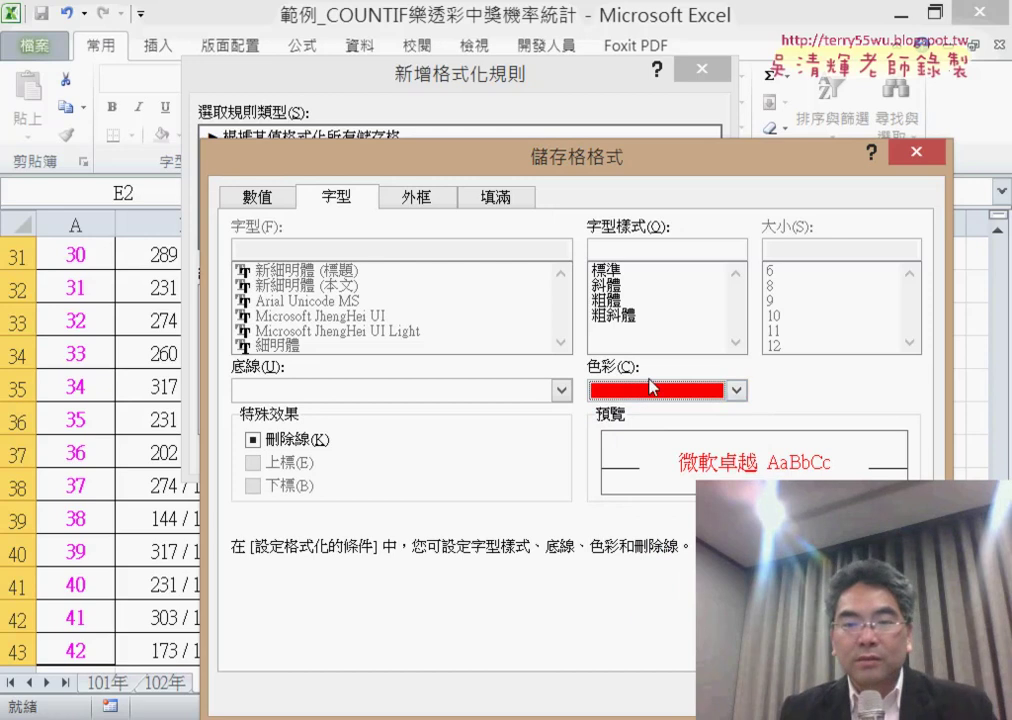
left_click(490, 200)
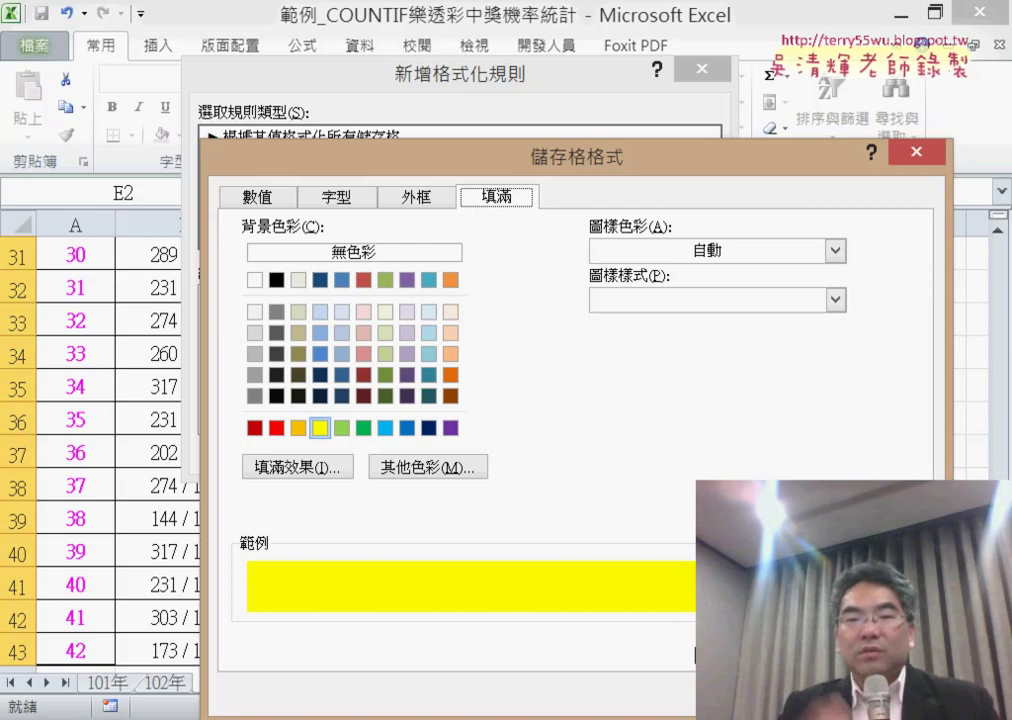
key("Return")
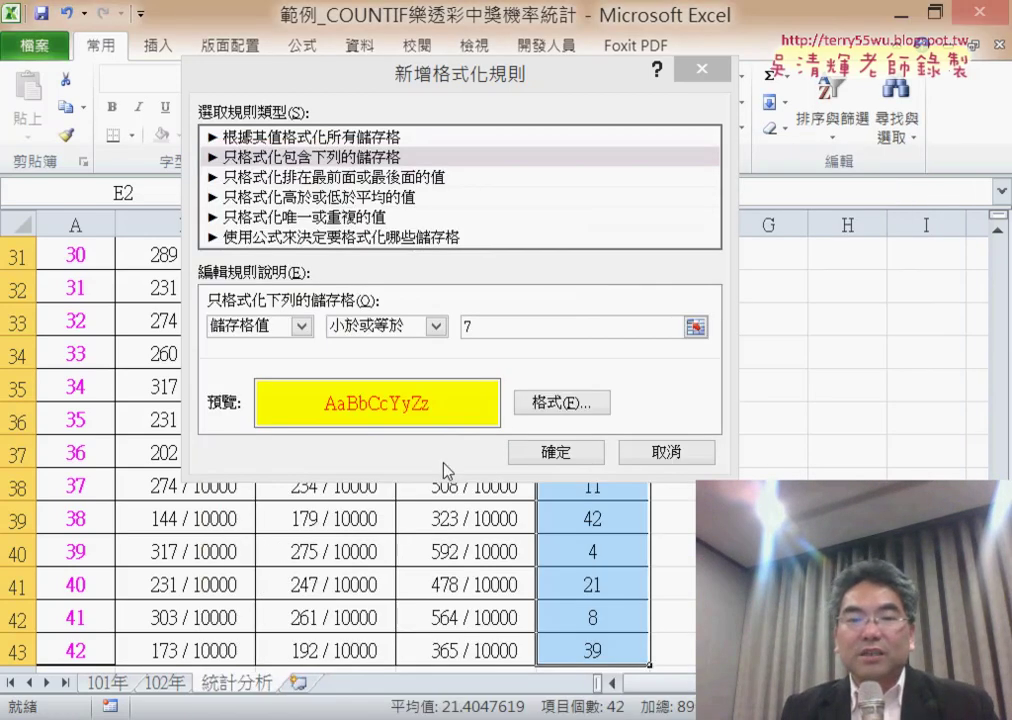
left_click(557, 454)
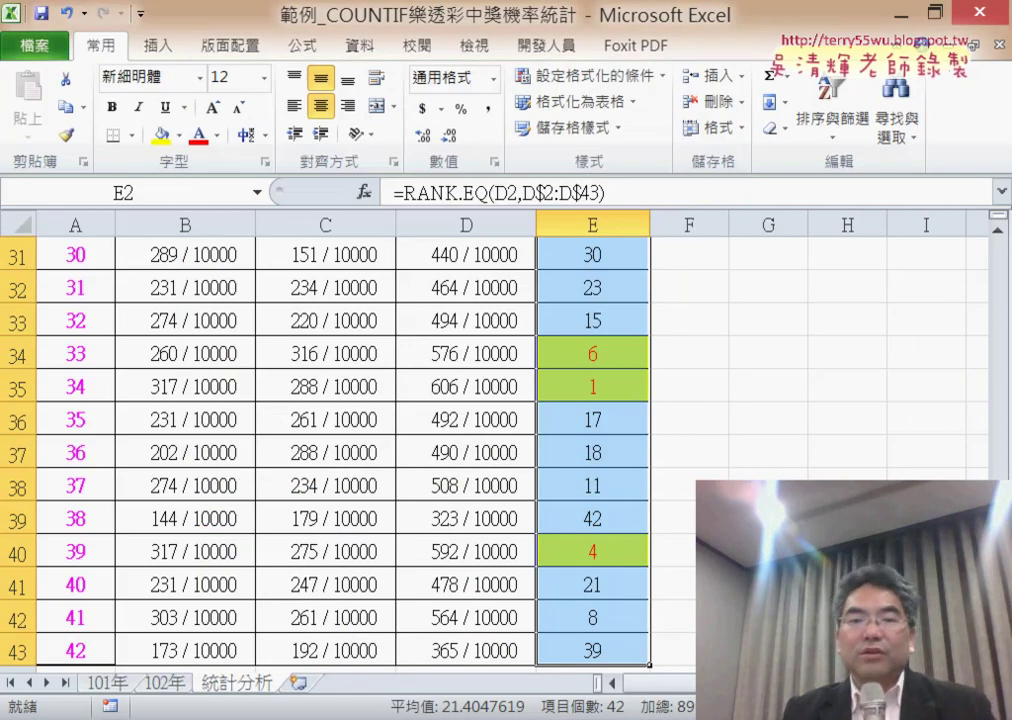
scroll(655, 503, "up", 2)
scroll(655, 503, "up", 1)
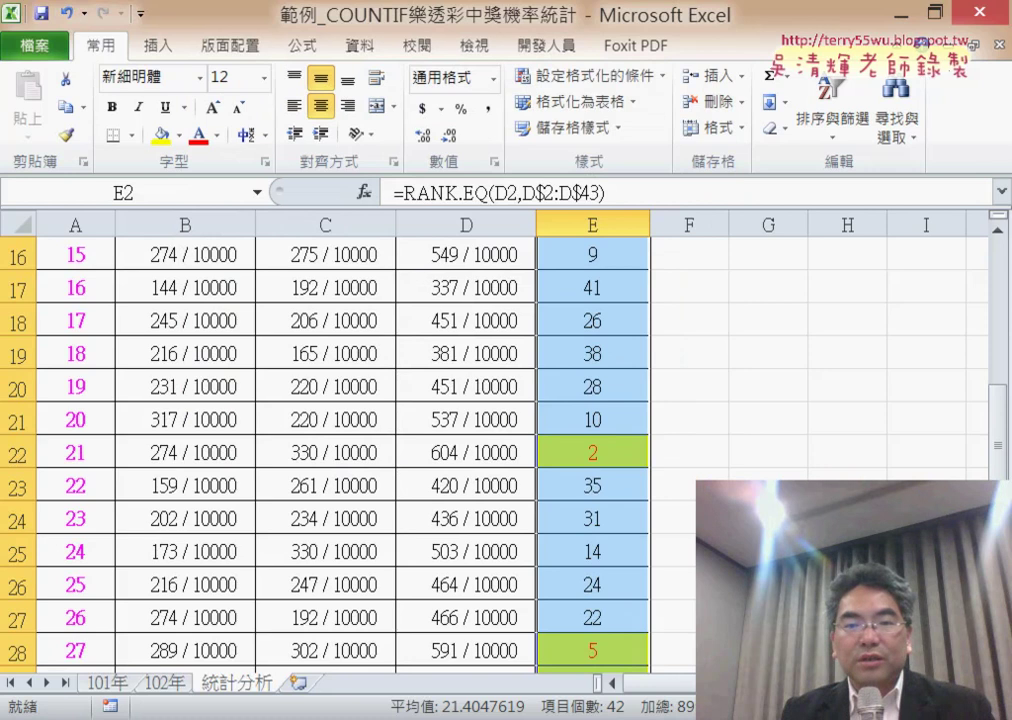
scroll(340, 450, "up", 2)
scroll(340, 450, "down", 2)
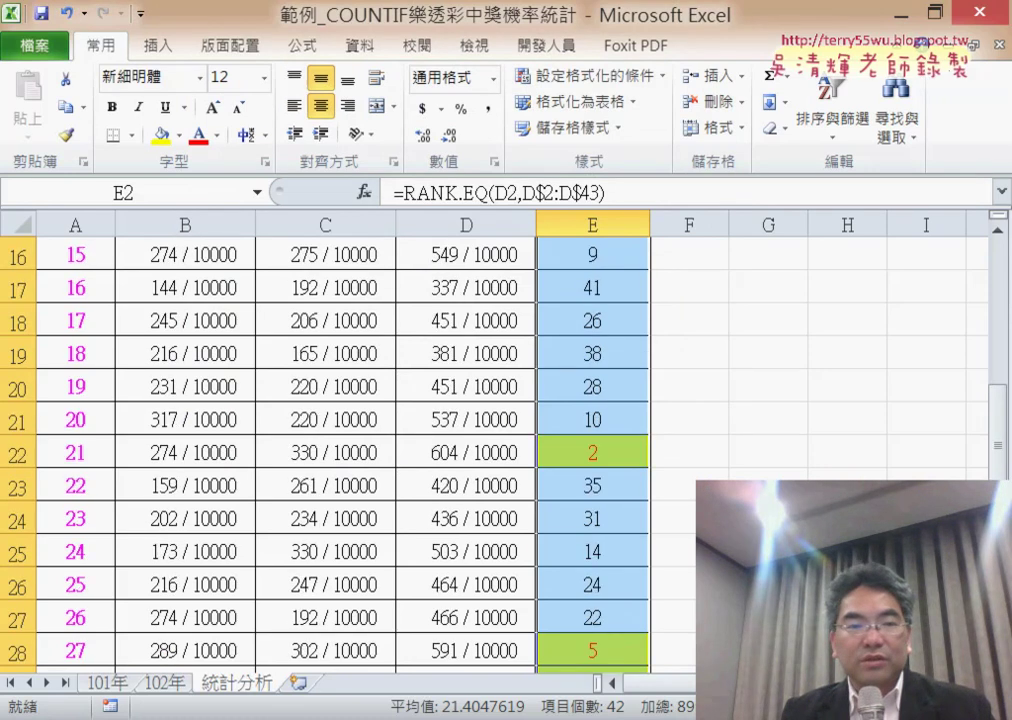
scroll(340, 450, "up", 1)
scroll(340, 450, "down", 1)
scroll(340, 450, "down", 1)
scroll(340, 450, "down", 2)
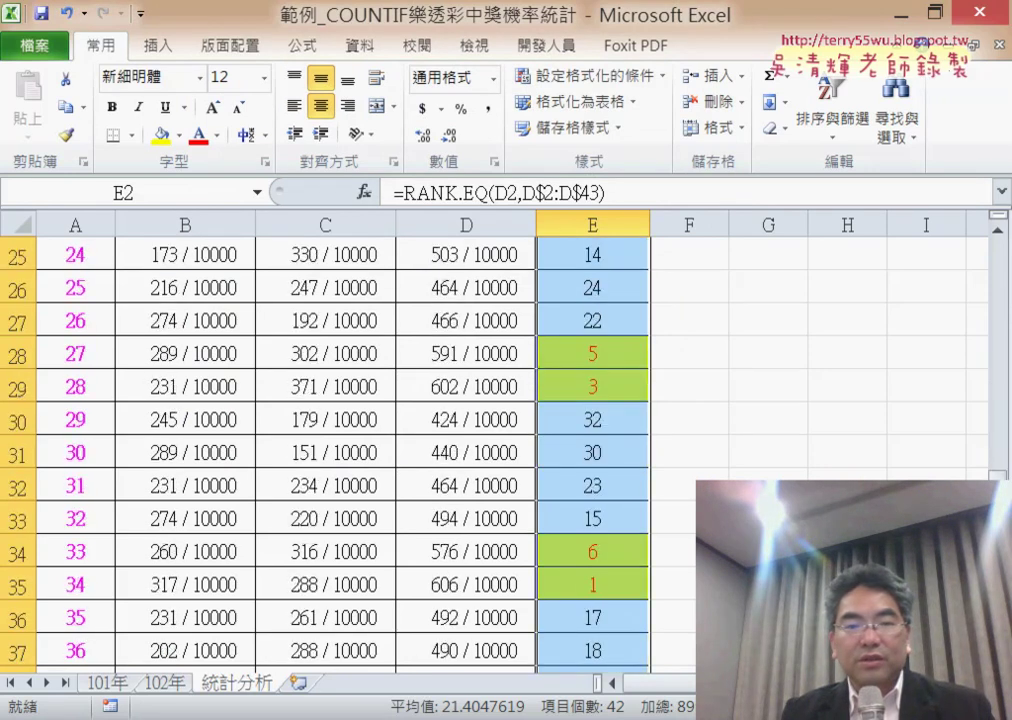
left_click_drag(78, 353, 82, 389)
scroll(490, 445, "down", 2)
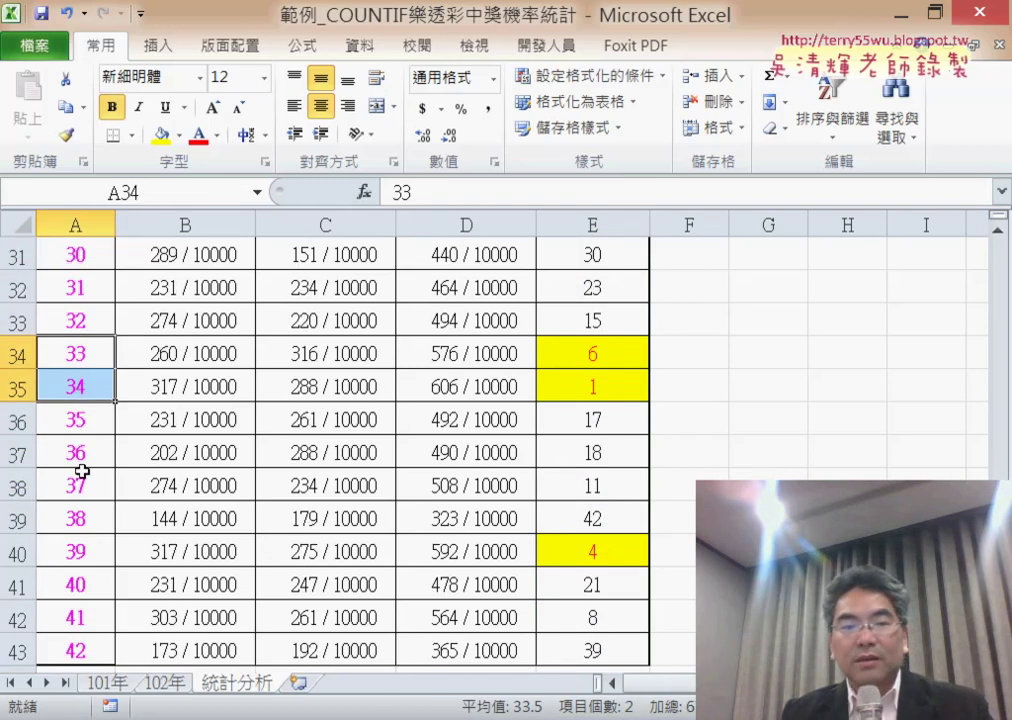
left_click(85, 552)
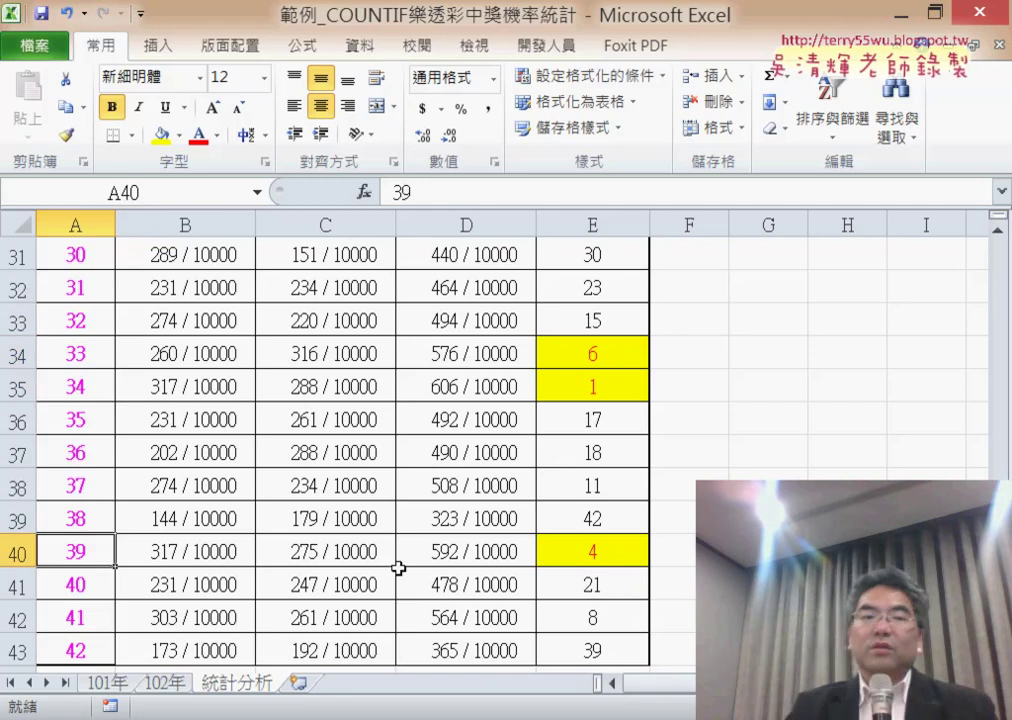
scroll(398, 568, "up", 1)
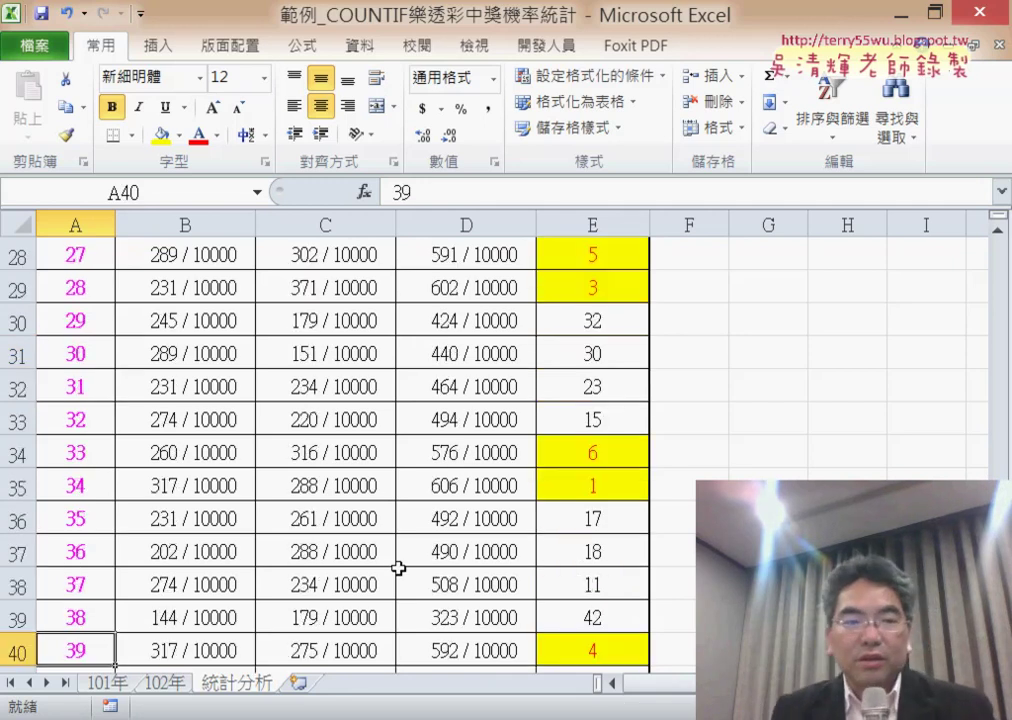
left_click_drag(94, 293, 89, 321)
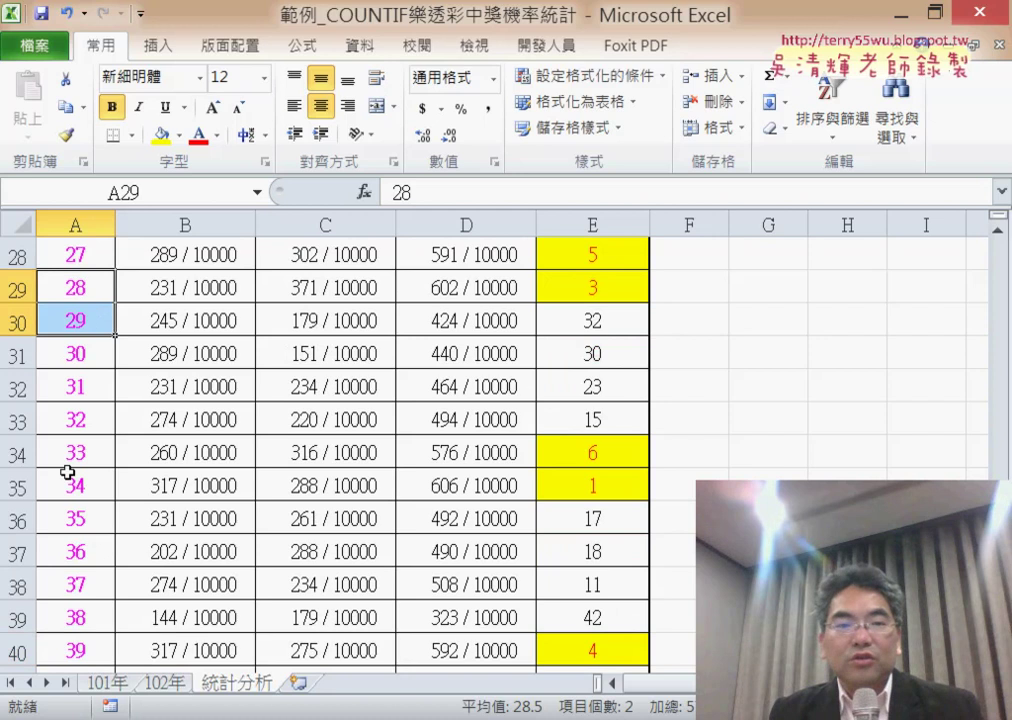
left_click_drag(67, 452, 80, 482)
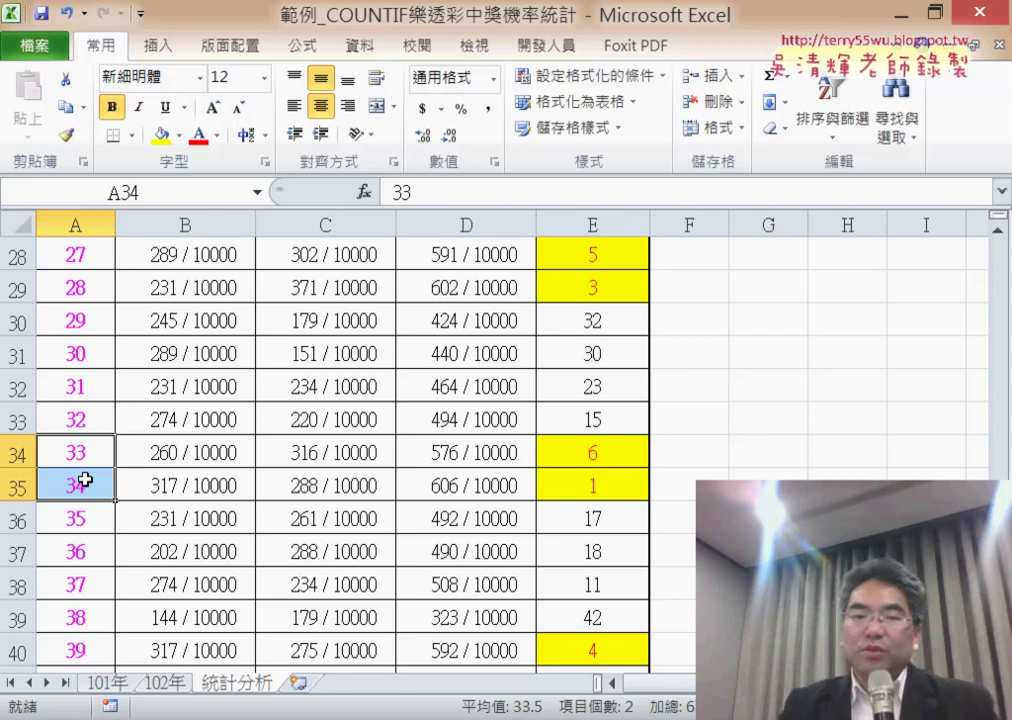
scroll(84, 480, "up", 4)
scroll(84, 480, "up", 5)
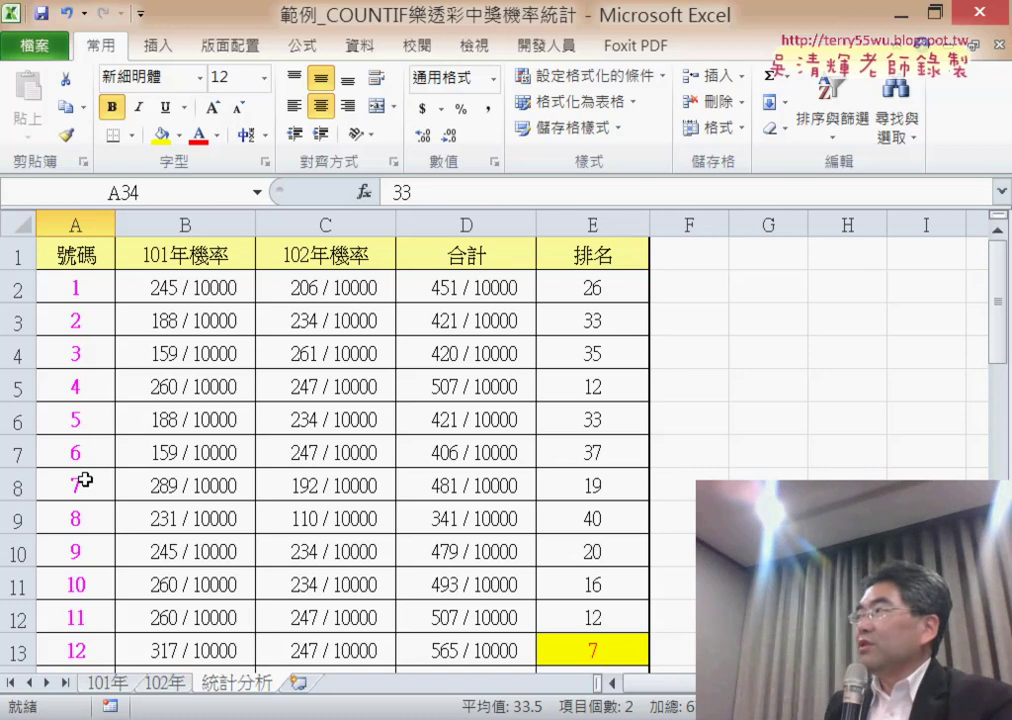
left_click(185, 292)
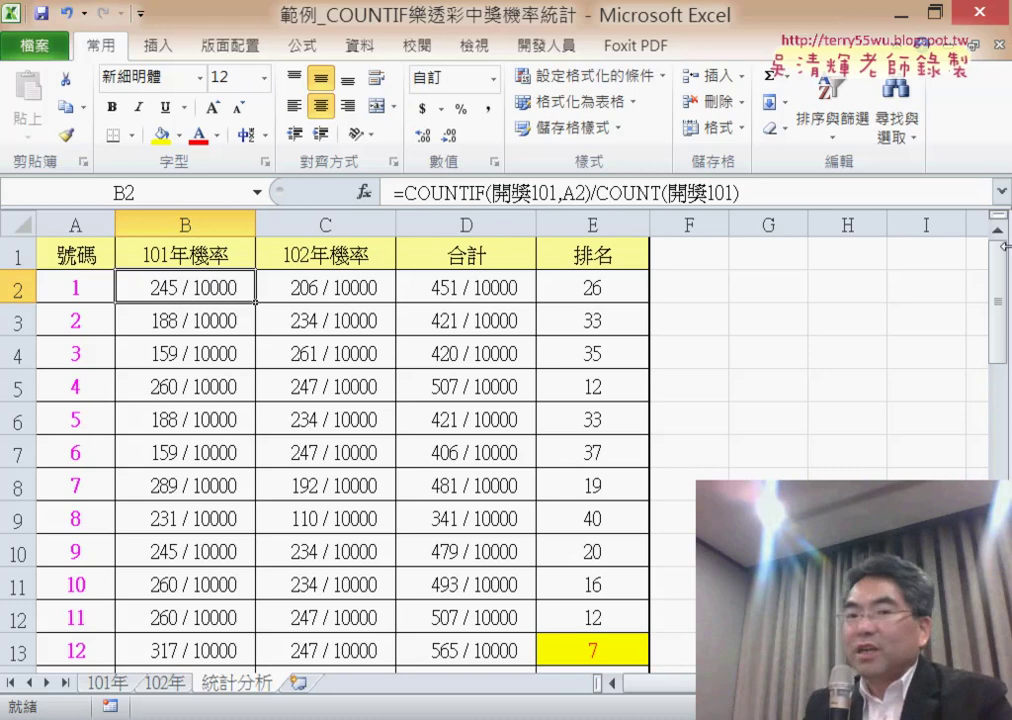
left_click(787, 315)
left_click(178, 292)
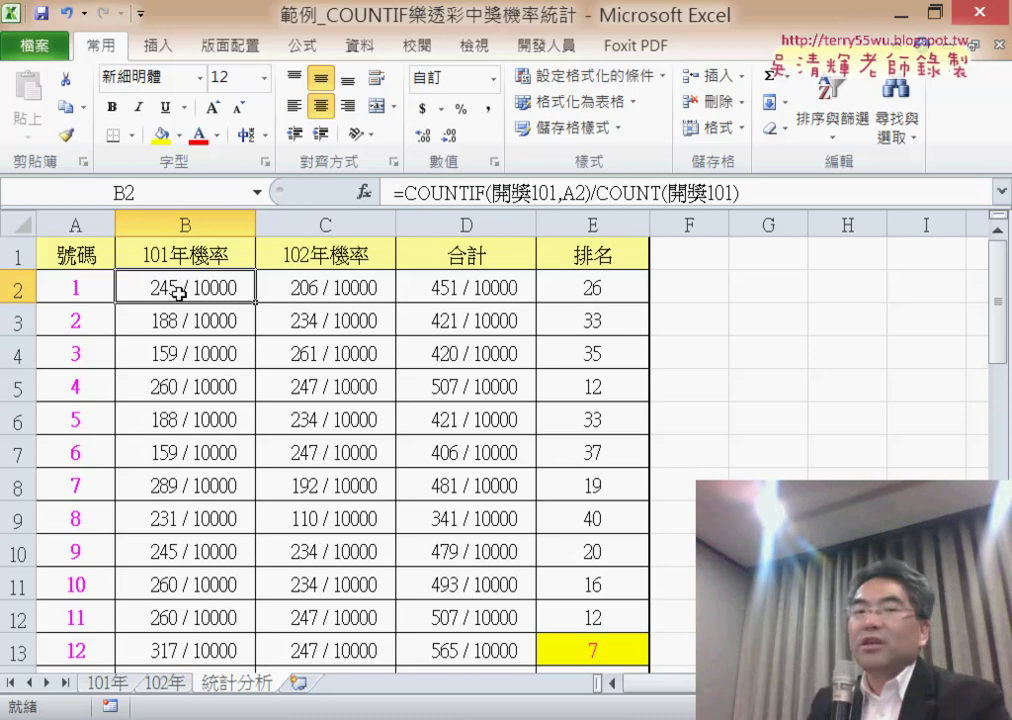
left_click(833, 294)
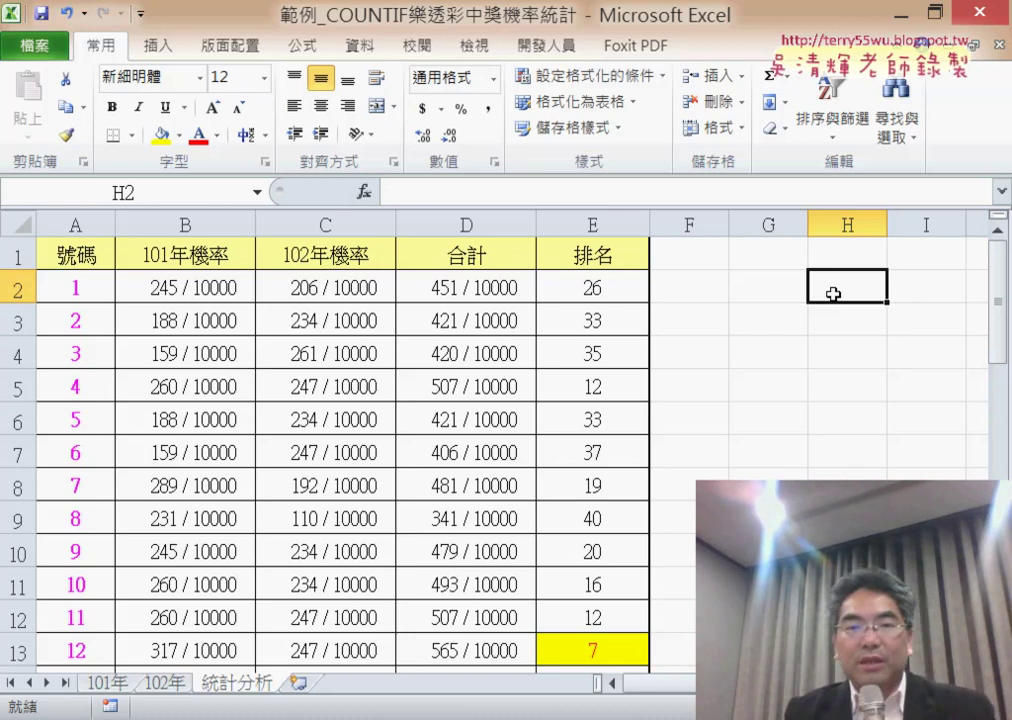
left_click(104, 684)
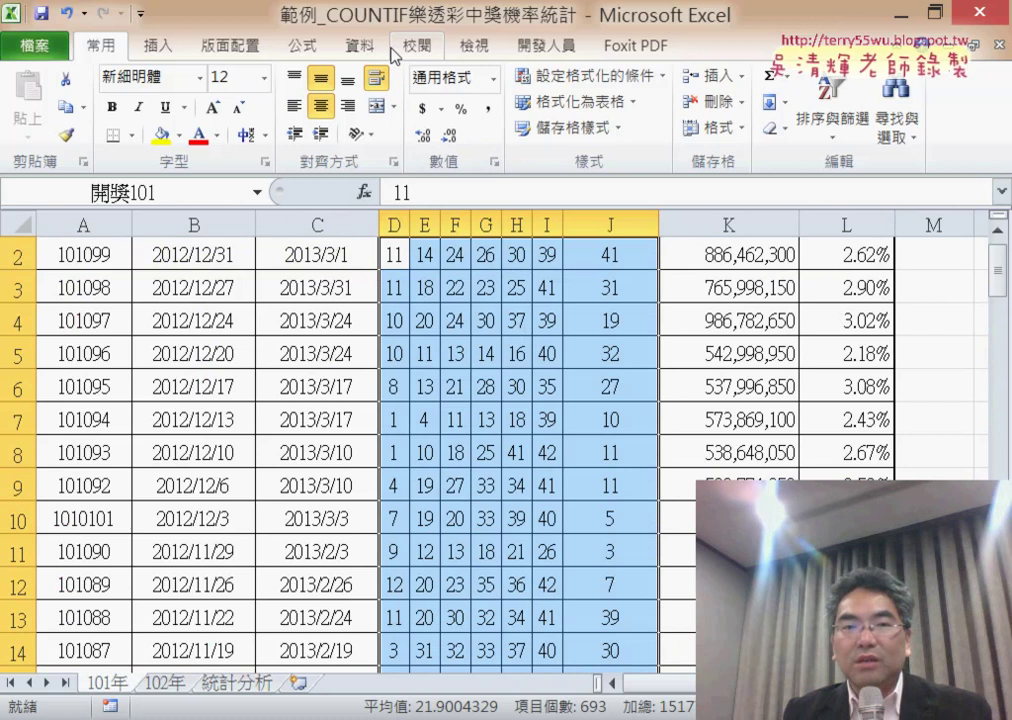
left_click(302, 45)
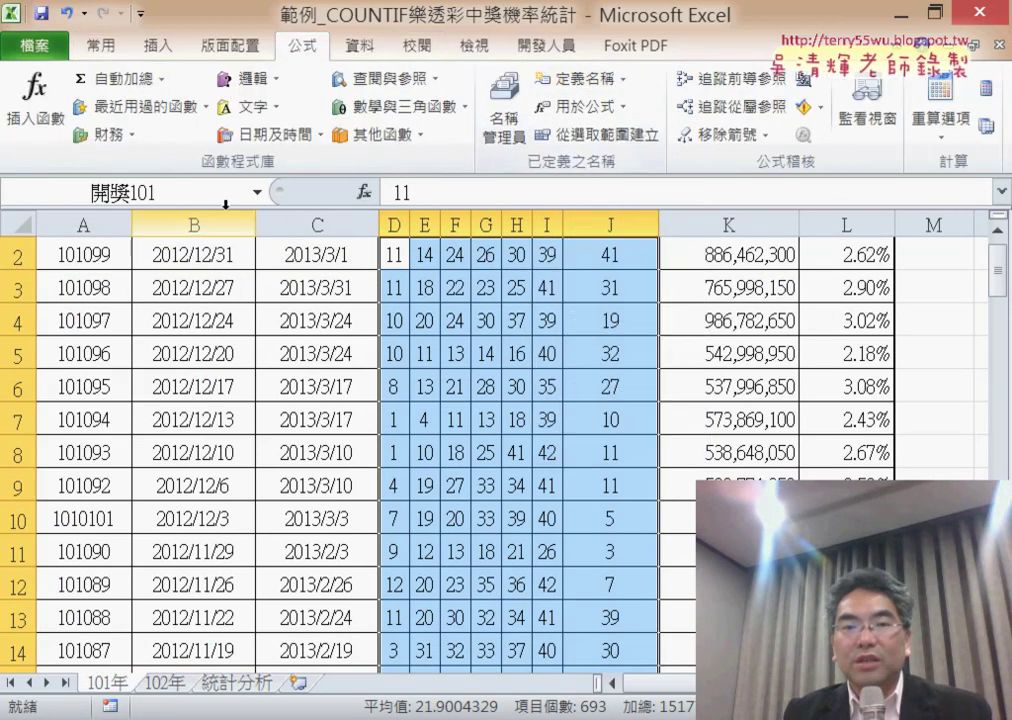
left_click(162, 683)
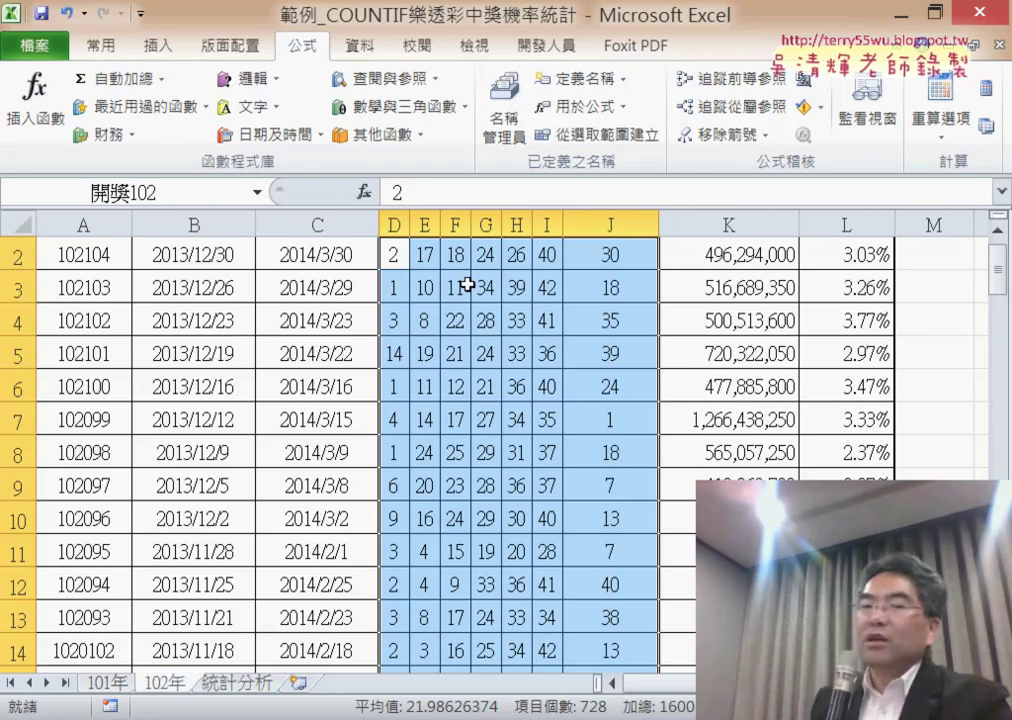
key("ctrl+Page_Down")
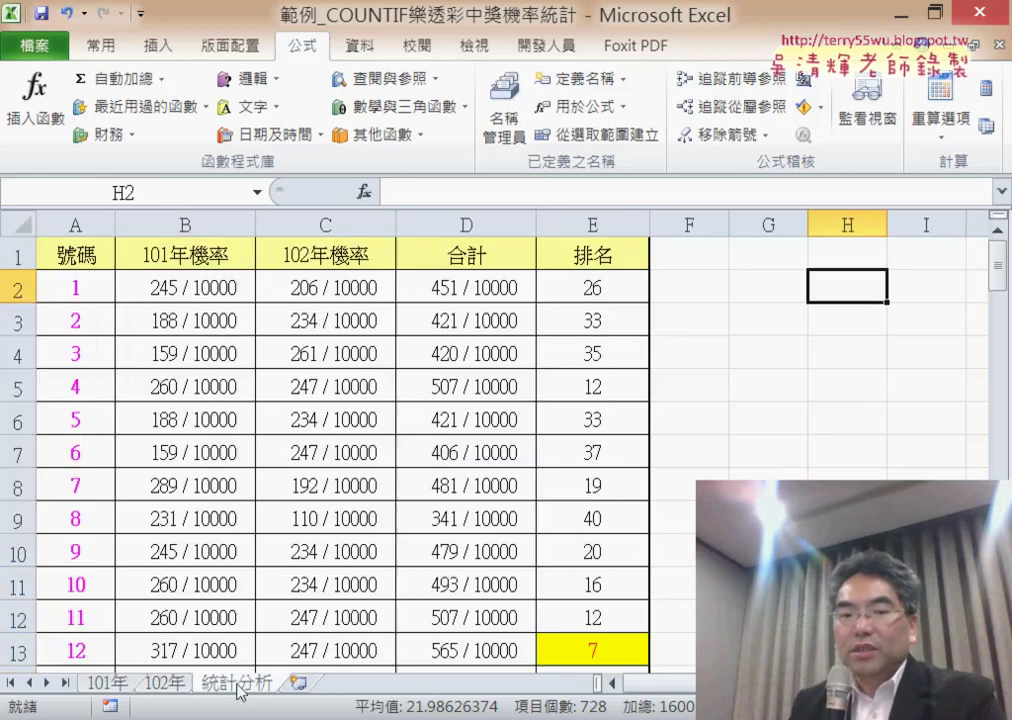
left_click(205, 287)
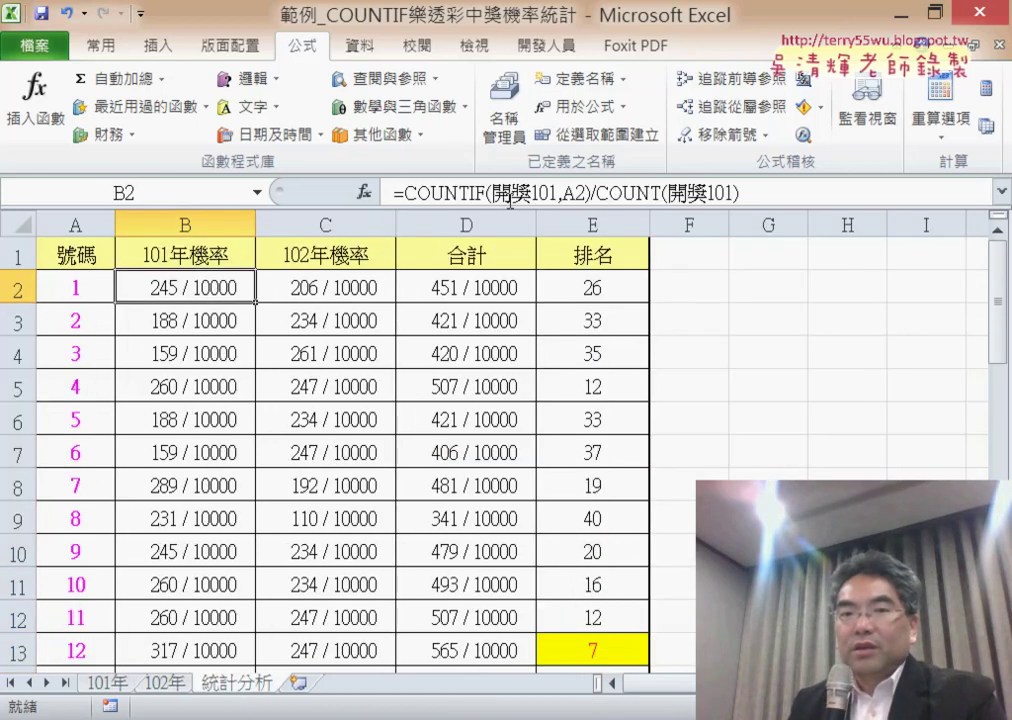
left_click(500, 193)
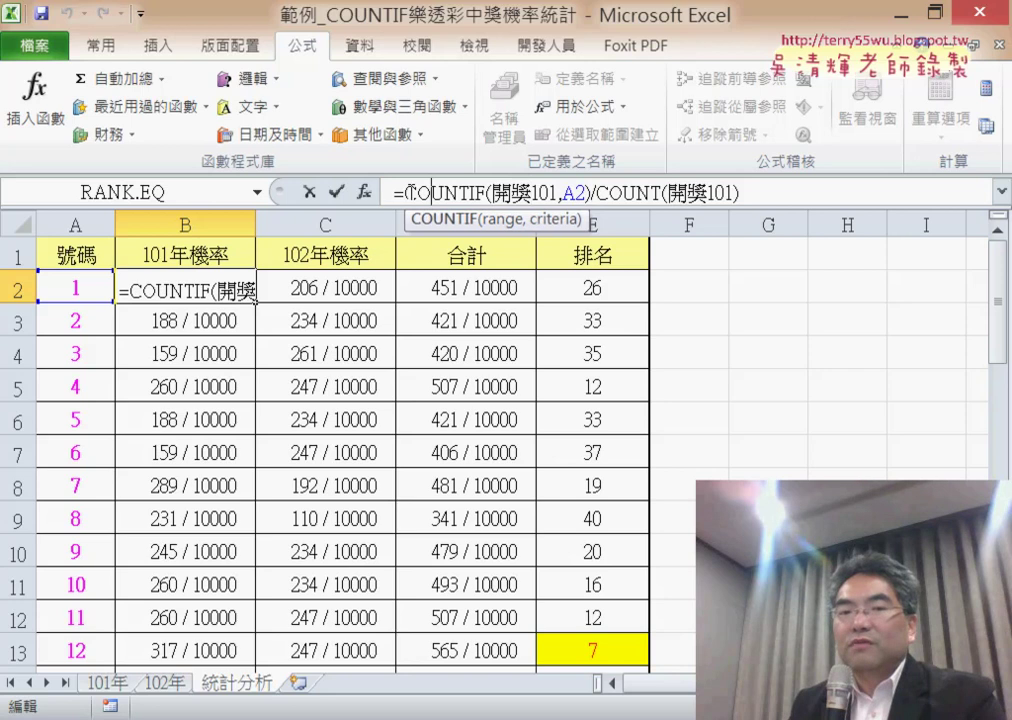
left_click(364, 192)
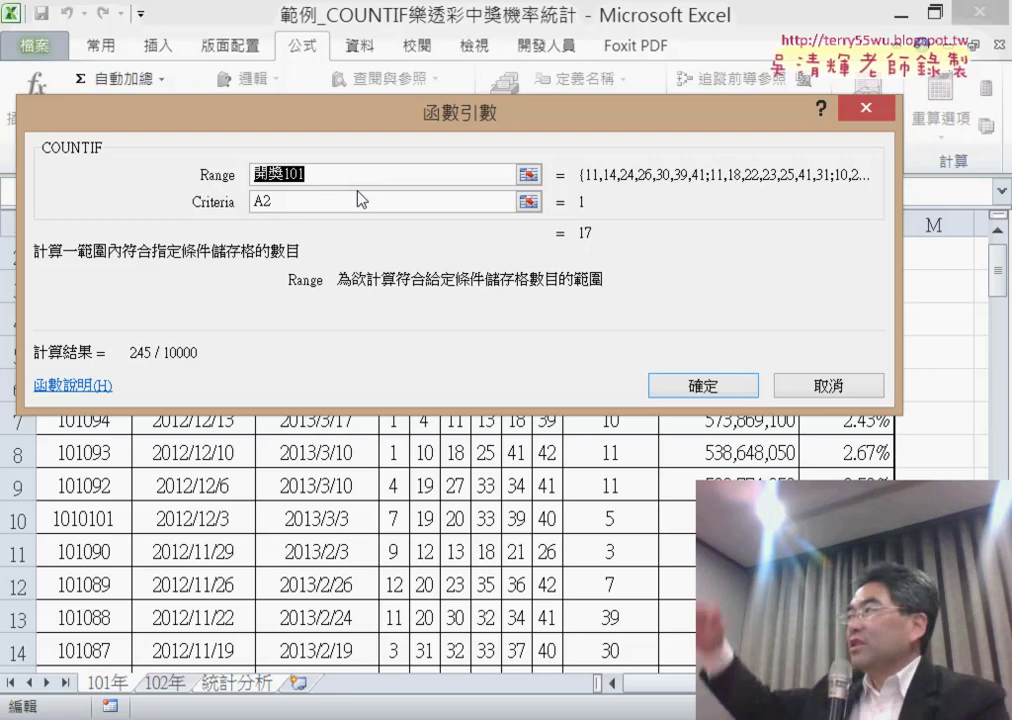
key("F3")
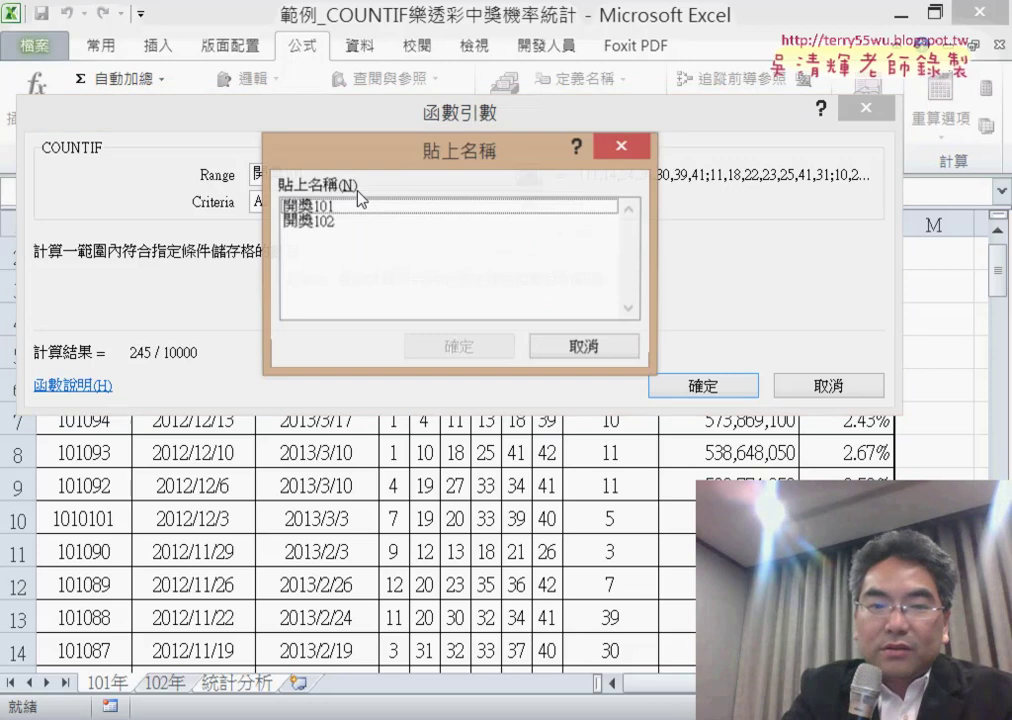
left_click(583, 346)
left_click(822, 384)
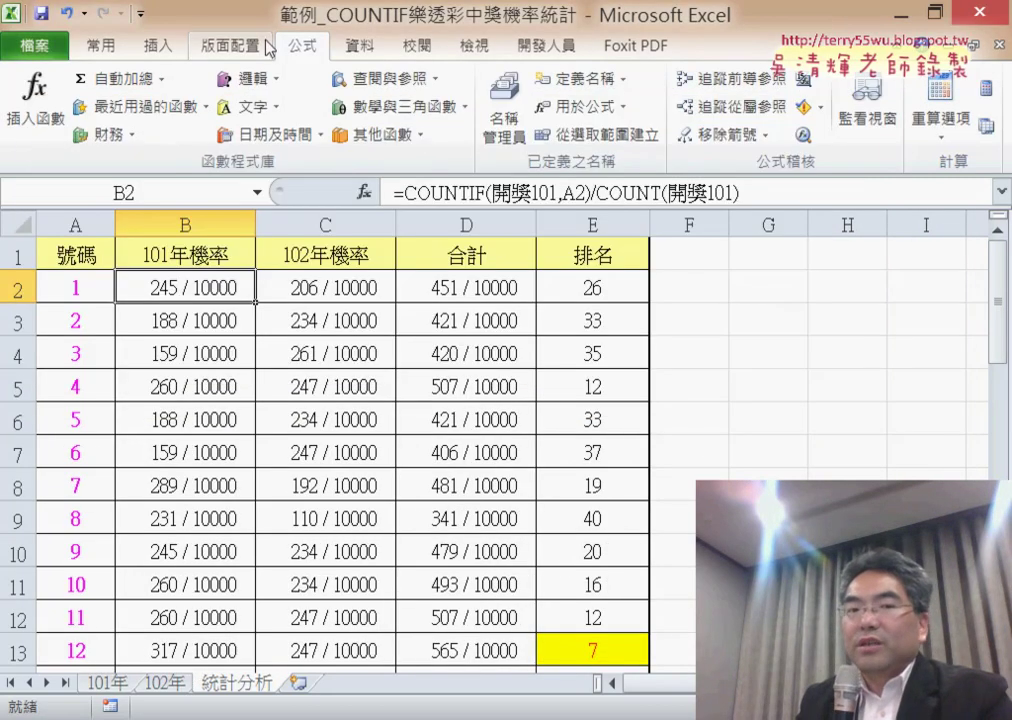
left_click(505, 110)
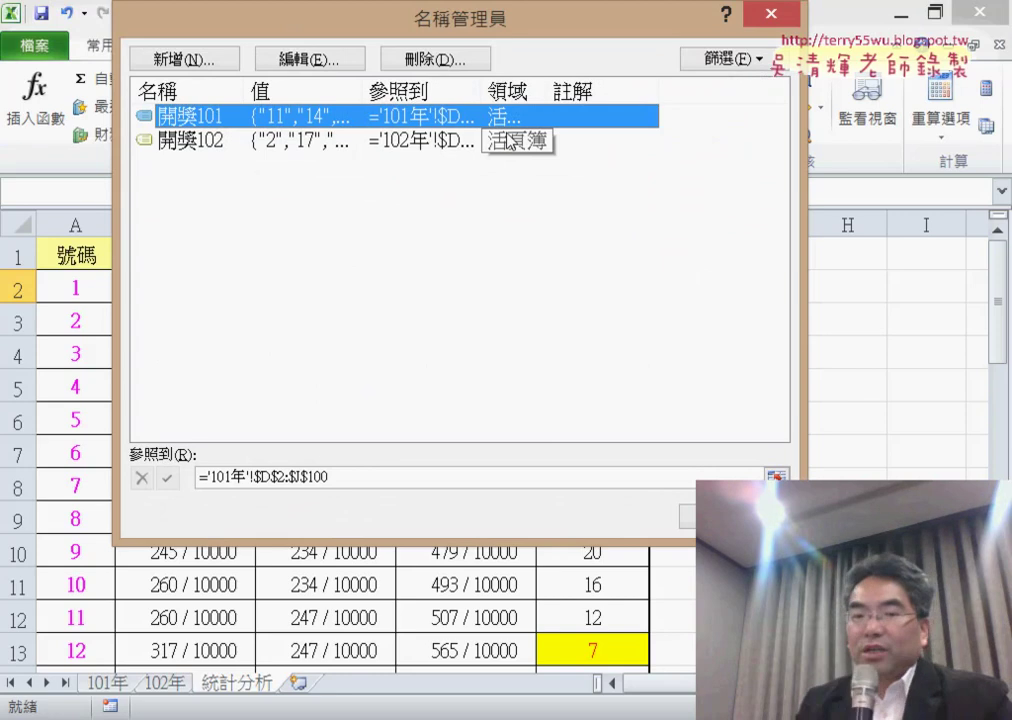
left_click(778, 16)
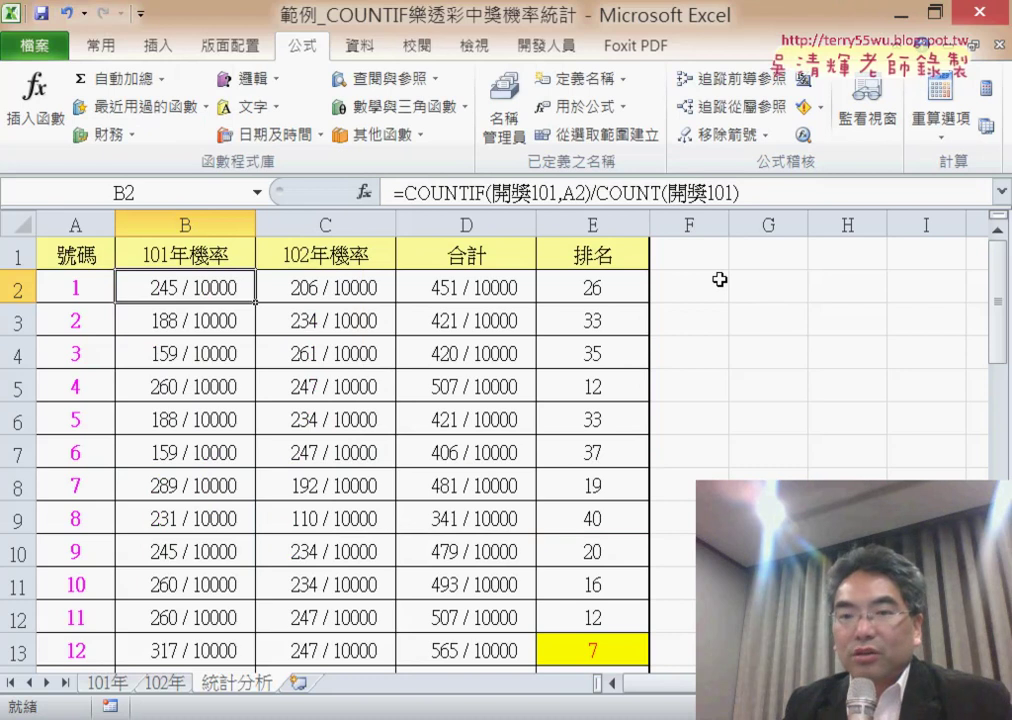
left_click(743, 291)
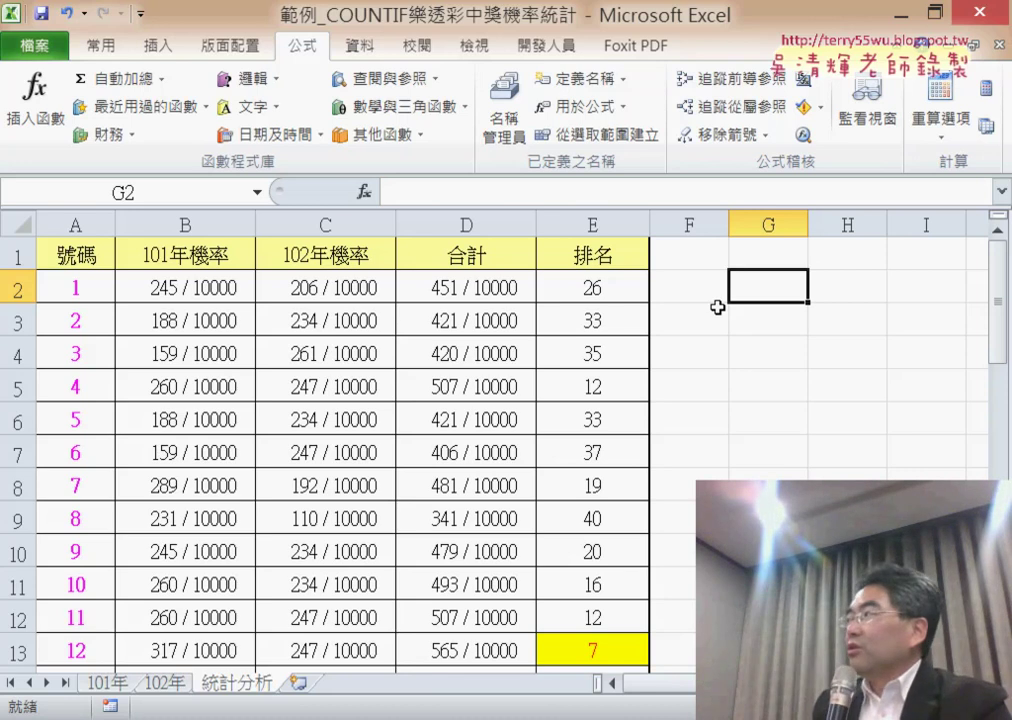
scroll(718, 307, "down", 3)
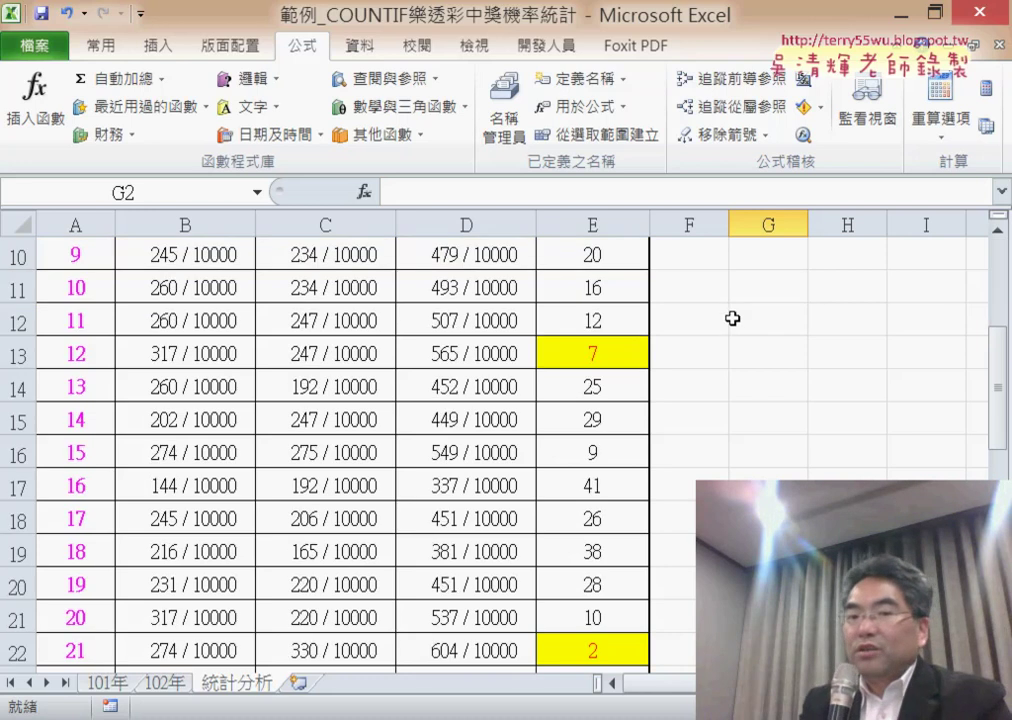
left_click(604, 363)
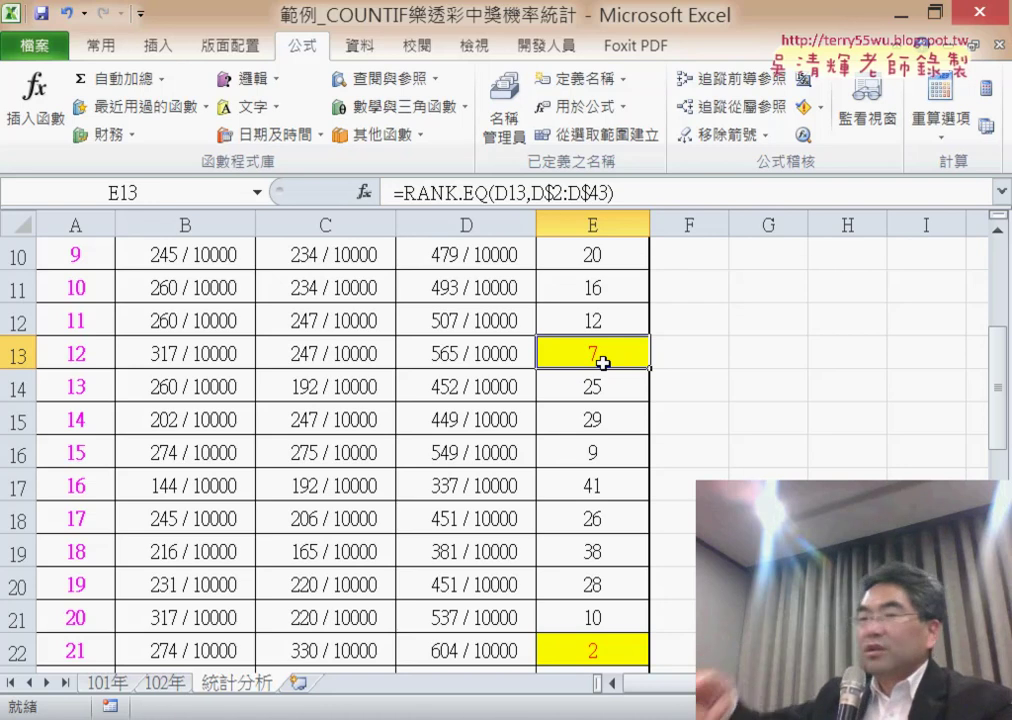
scroll(604, 363, "up", 3)
left_click(202, 297)
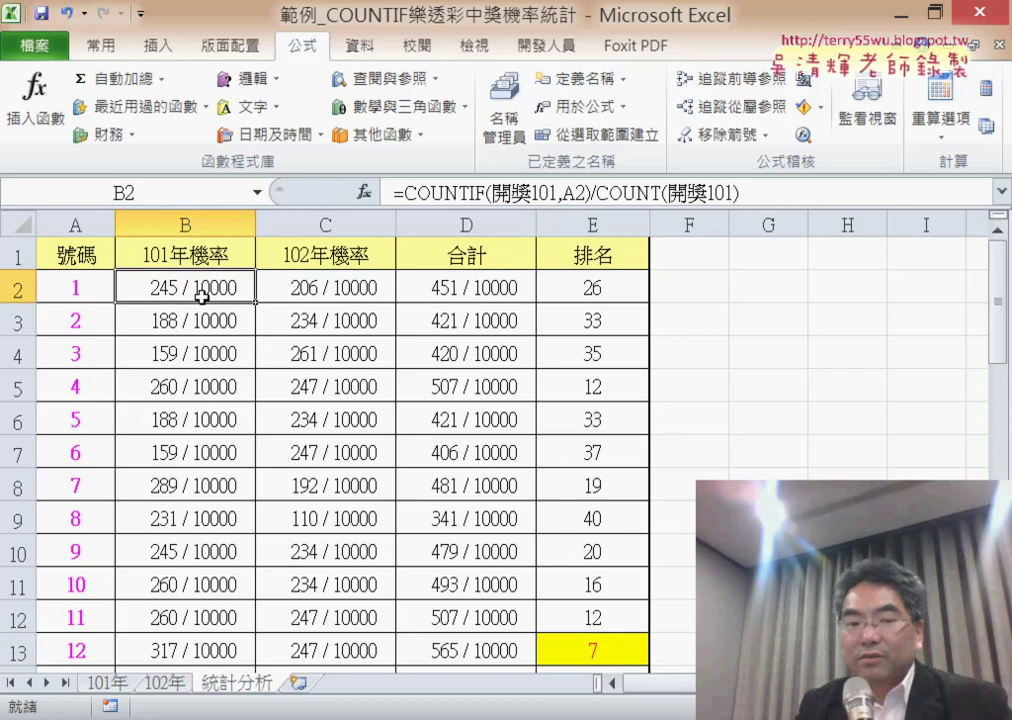
key("ctrl+shift+Right")
key("ctrl+shift+Down")
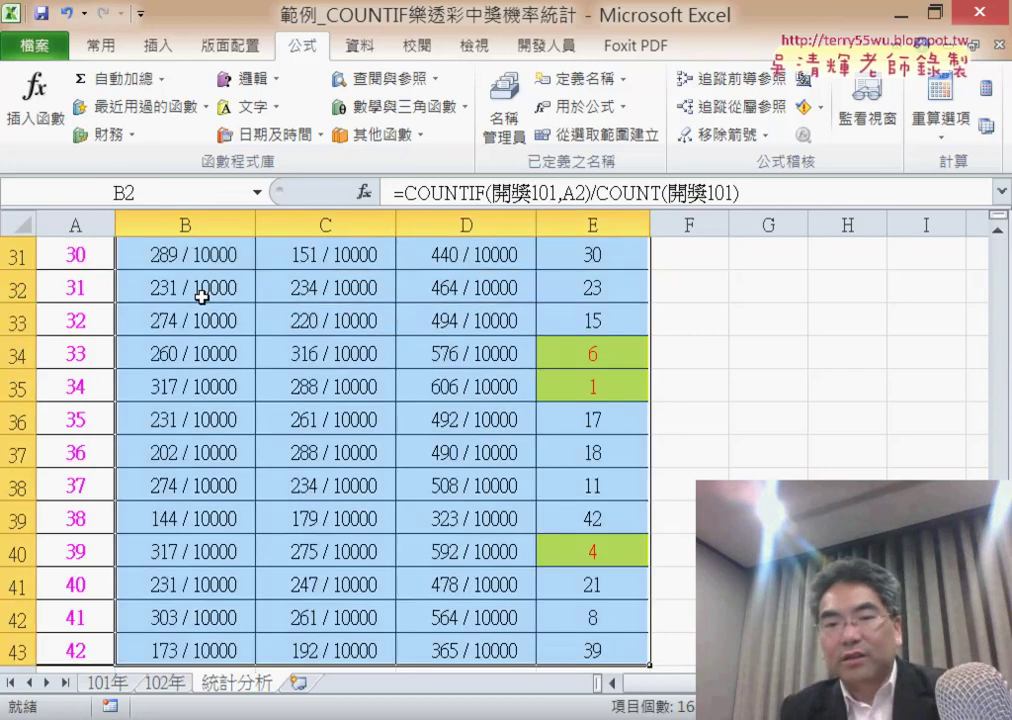
key("Delete")
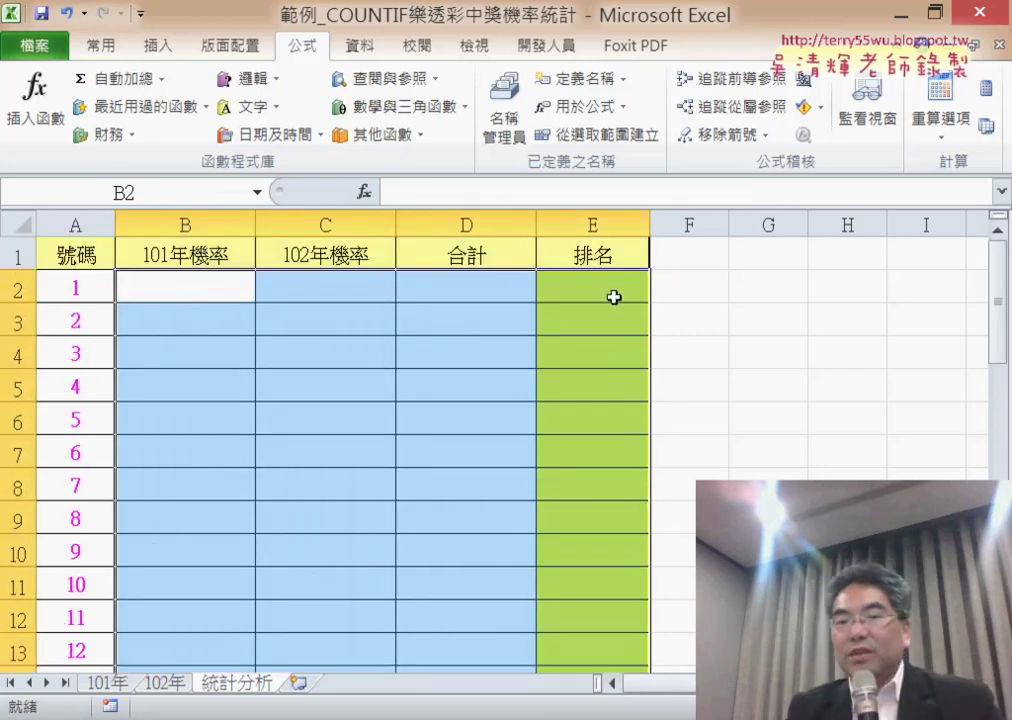
left_click(768, 341)
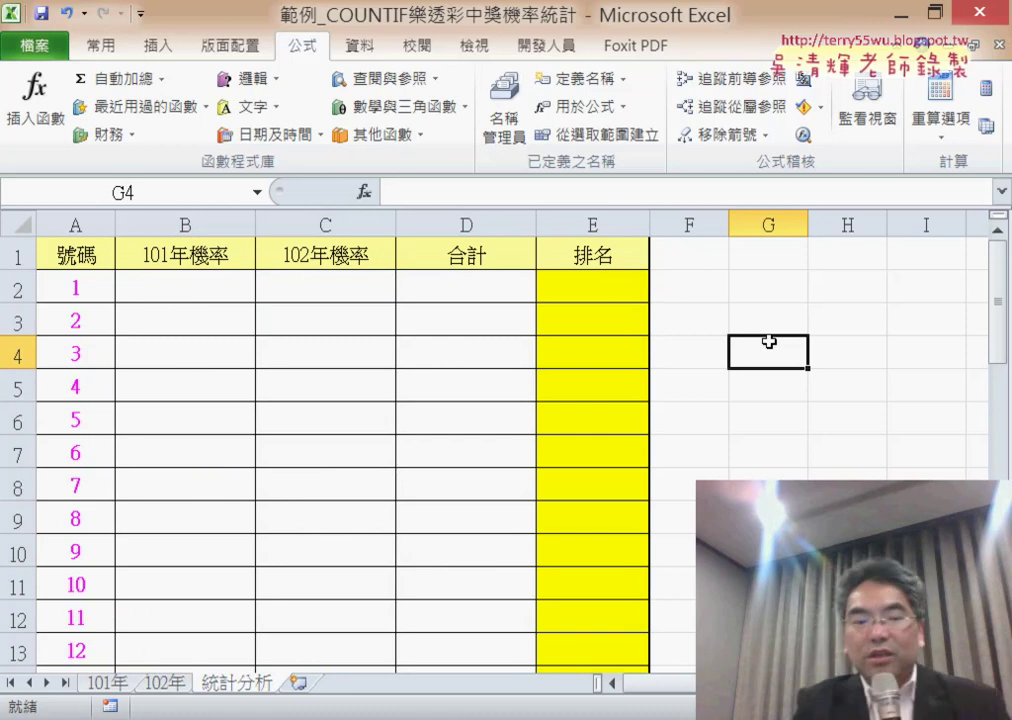
key("ctrl+z")
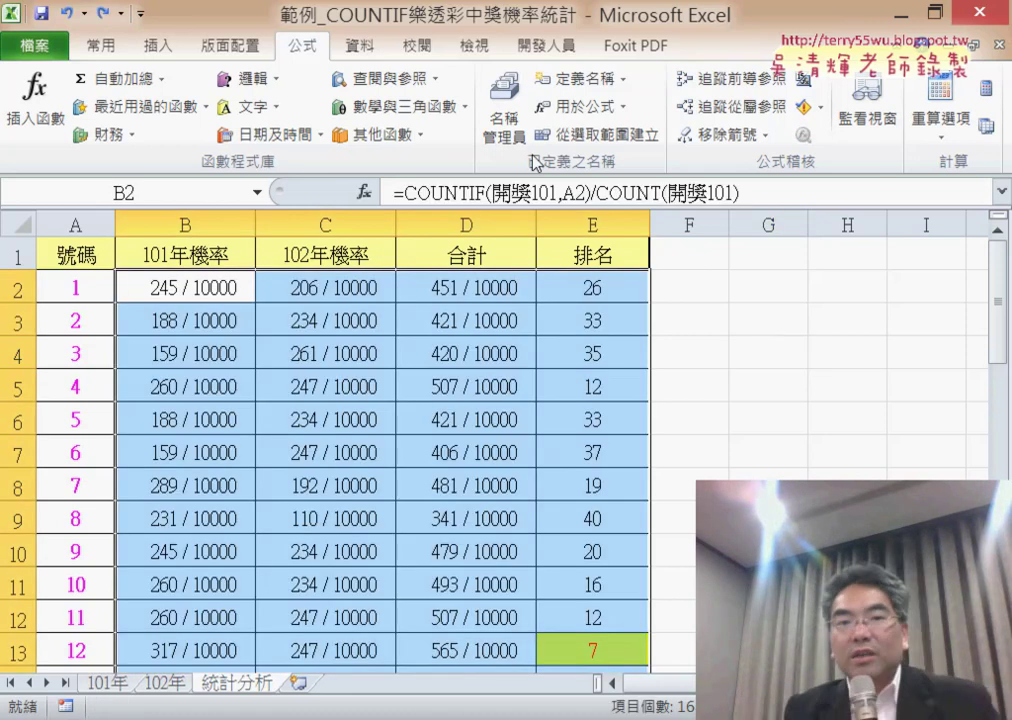
- Clear all conditional formatting rules from the entire 統計分析 sheet
left_click(122, 50)
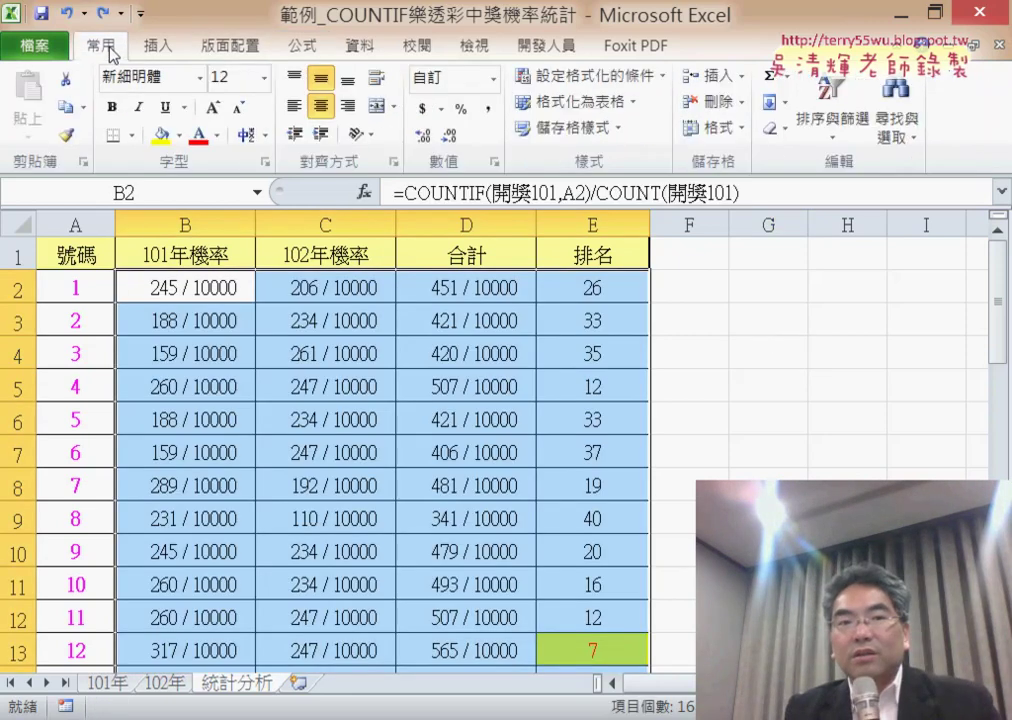
left_click(606, 78)
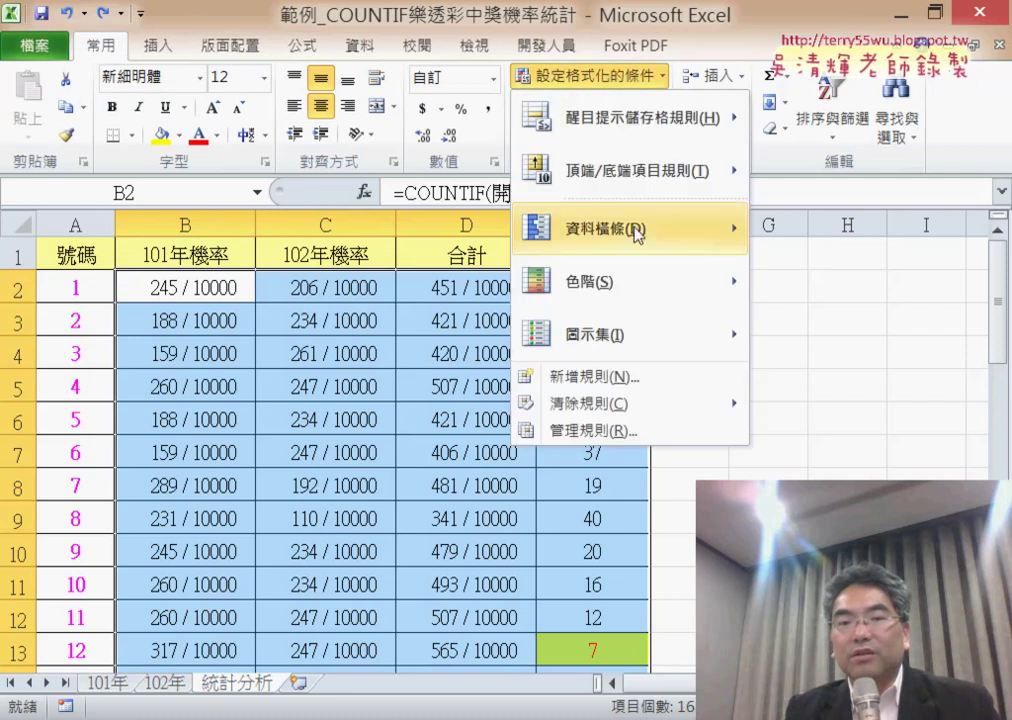
mouse_move(590, 403)
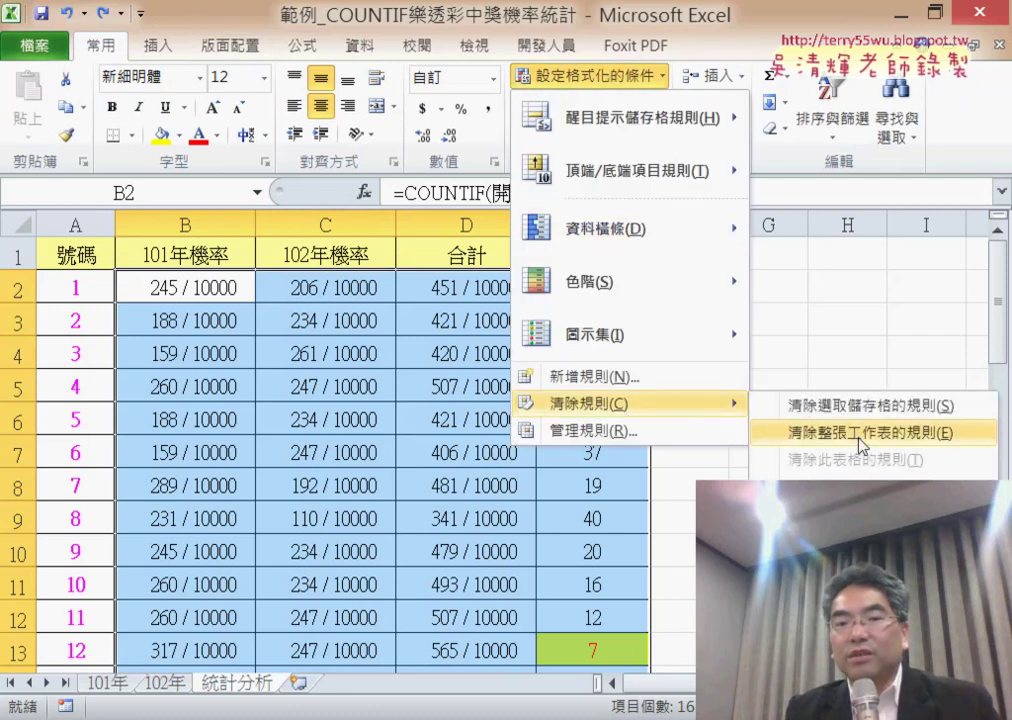
left_click(862, 447)
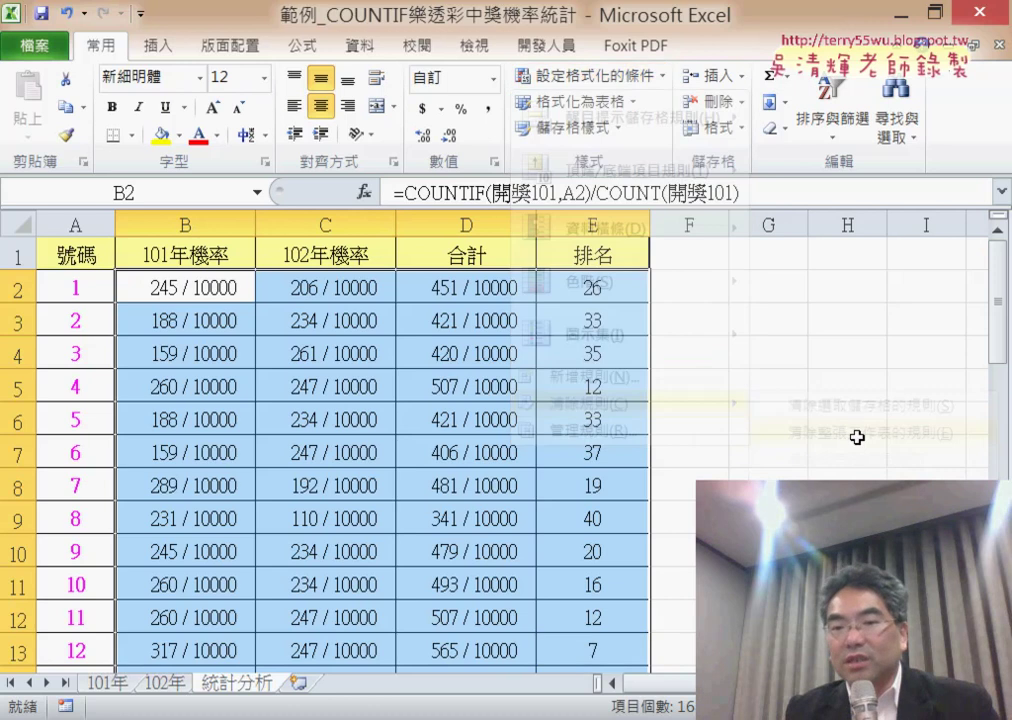